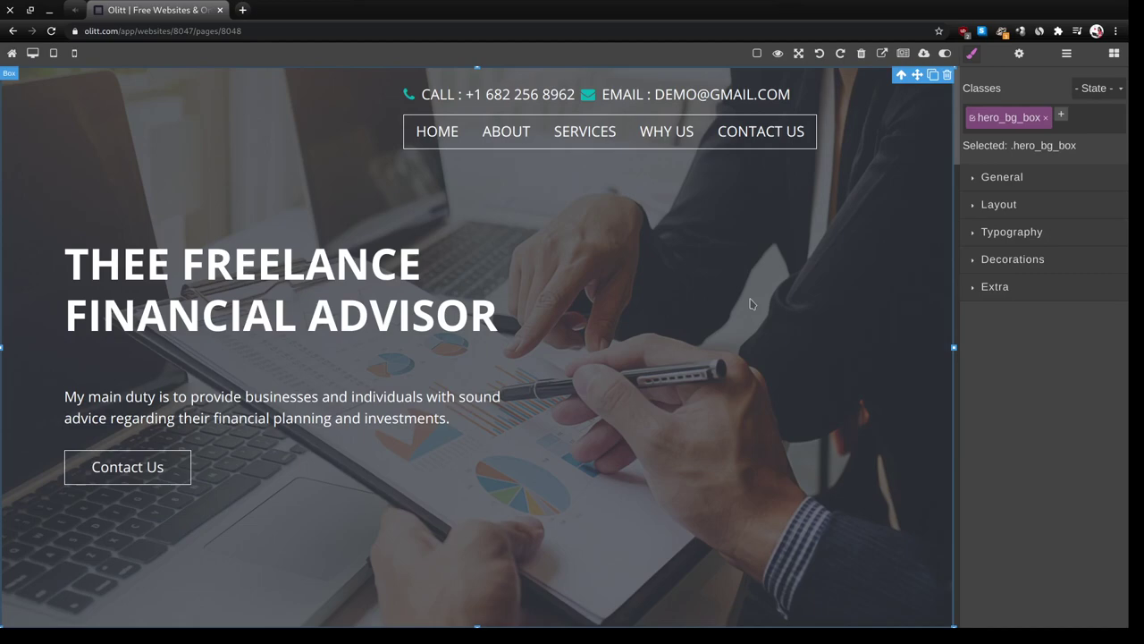
# - Set the hero Contact Us button's Href to #contact
pyautogui.scroll(-10, 498, 459)
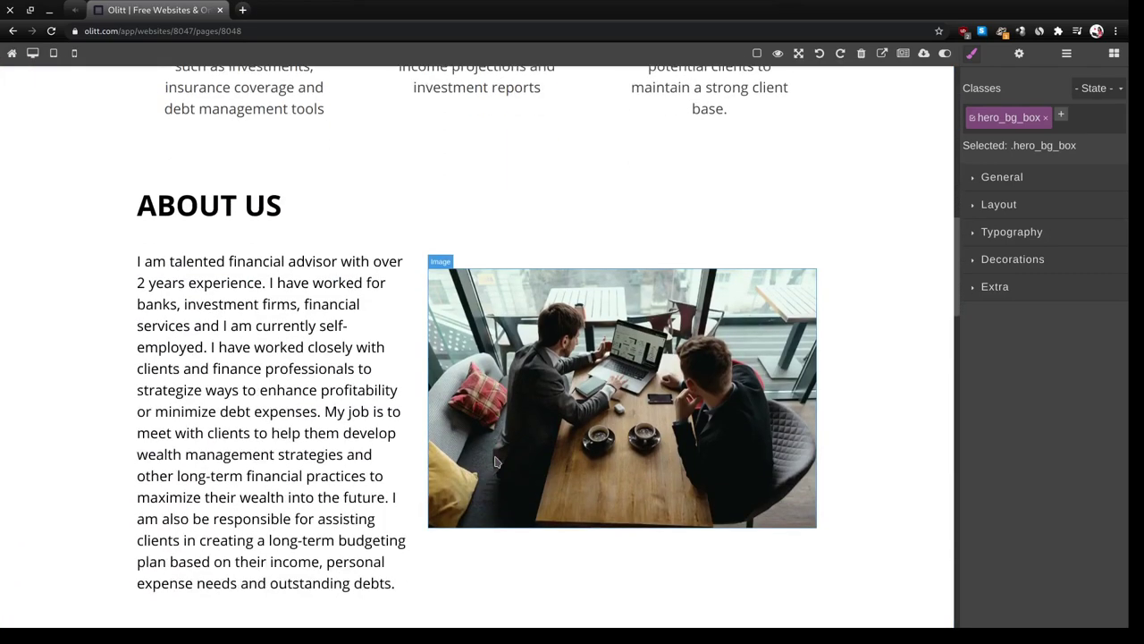
pyautogui.scroll(-2, 498, 462)
pyautogui.scroll(12, 498, 461)
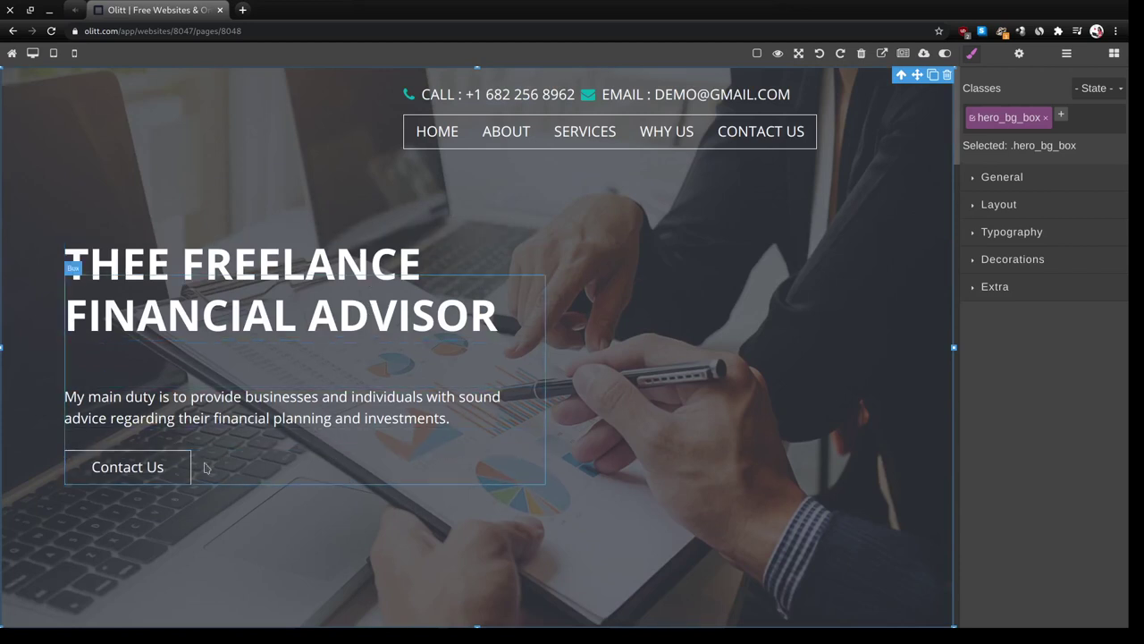
pyautogui.click(123, 479)
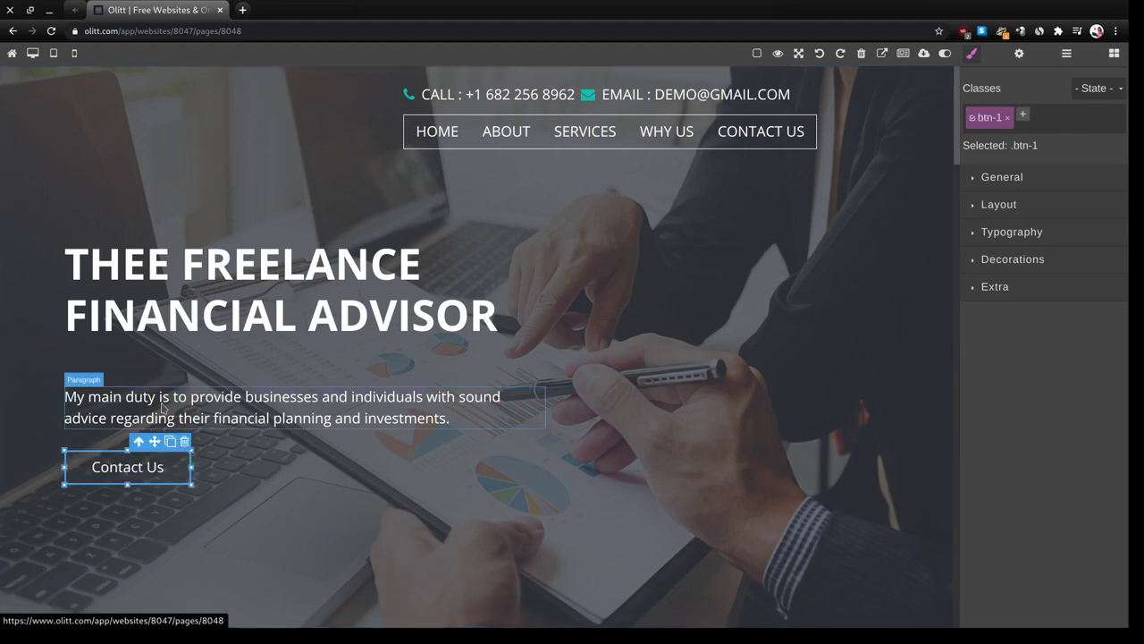
pyautogui.click(1019, 54)
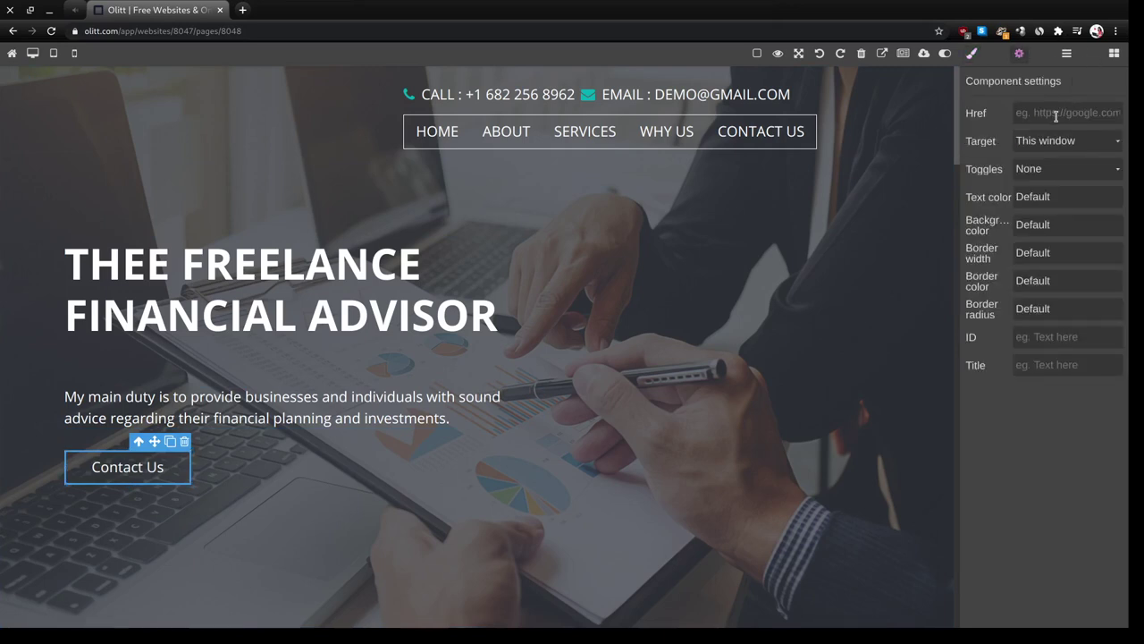
pyautogui.write('#contact')
pyautogui.click(652, 334)
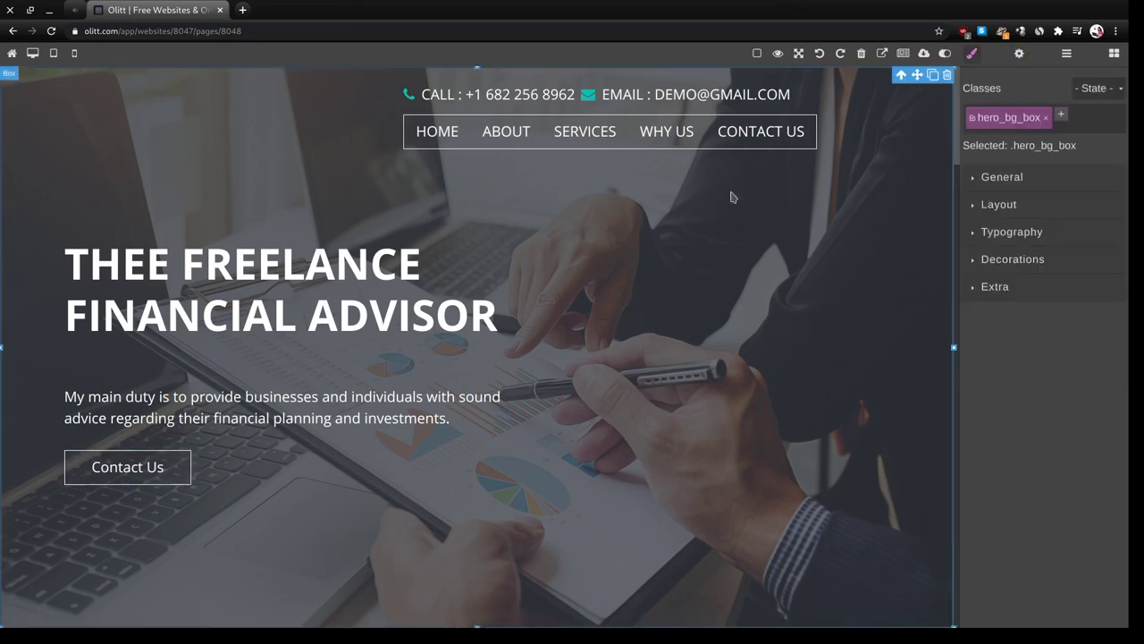
# - Change the CONTACT US menu link's Href from contact.html to #contact
pyautogui.click(748, 136)
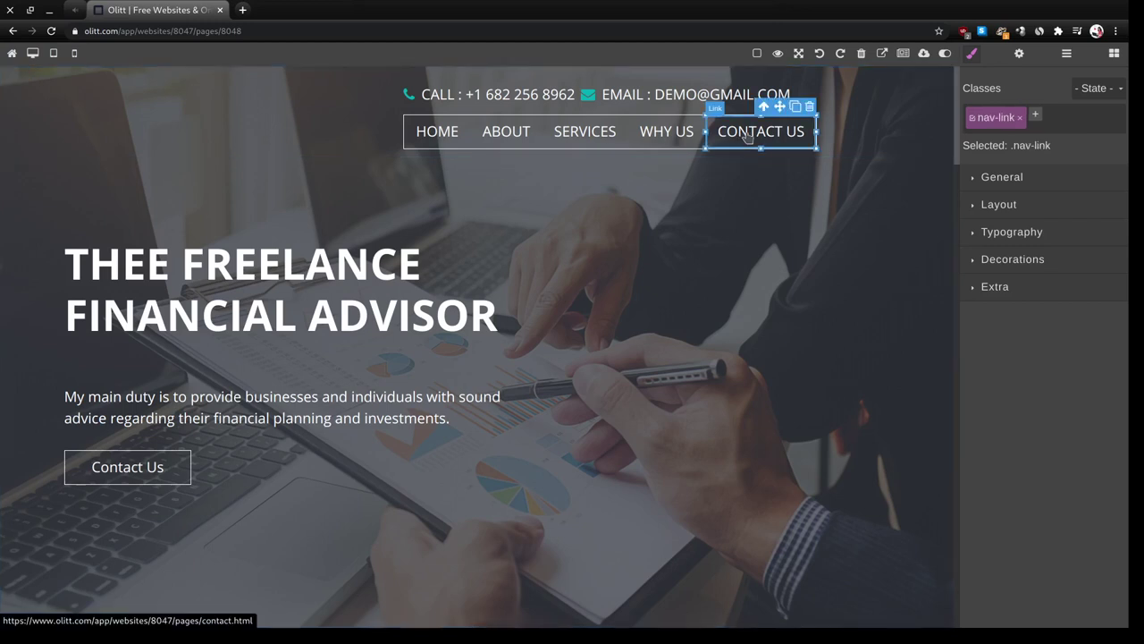
pyautogui.click(1018, 54)
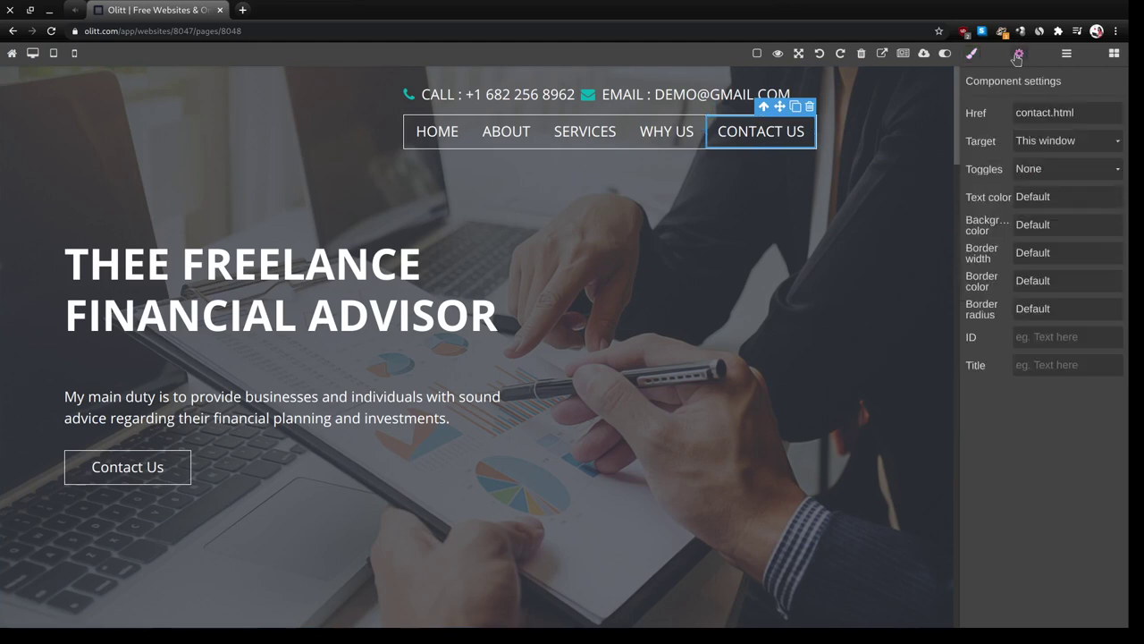
pyautogui.doubleClick(1084, 116)
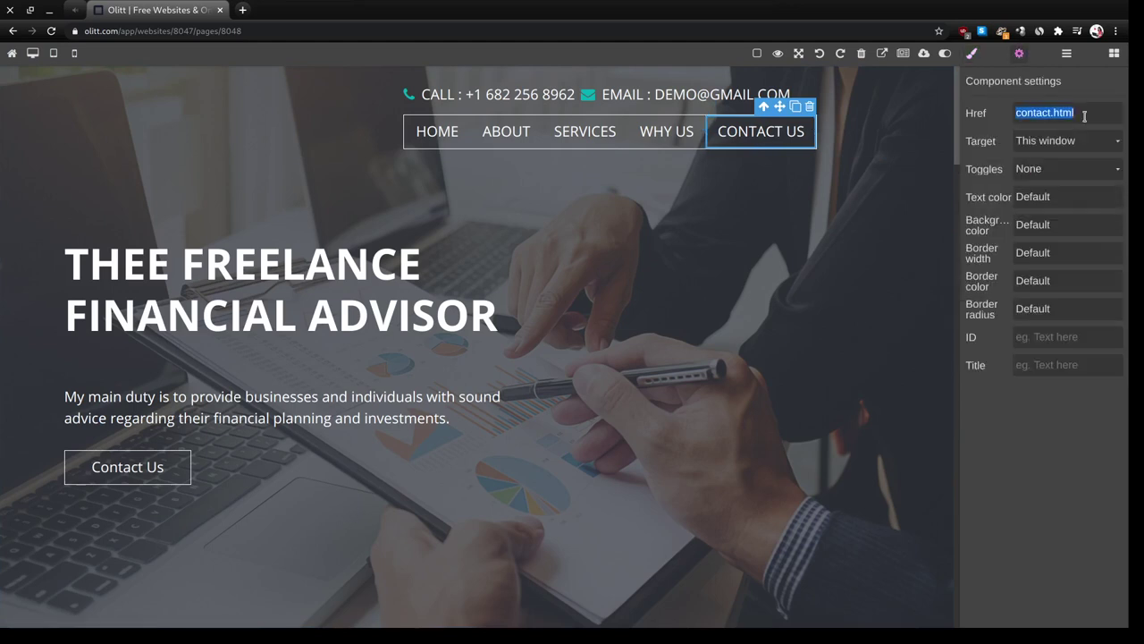
pyautogui.write('#')
pyautogui.click(688, 234)
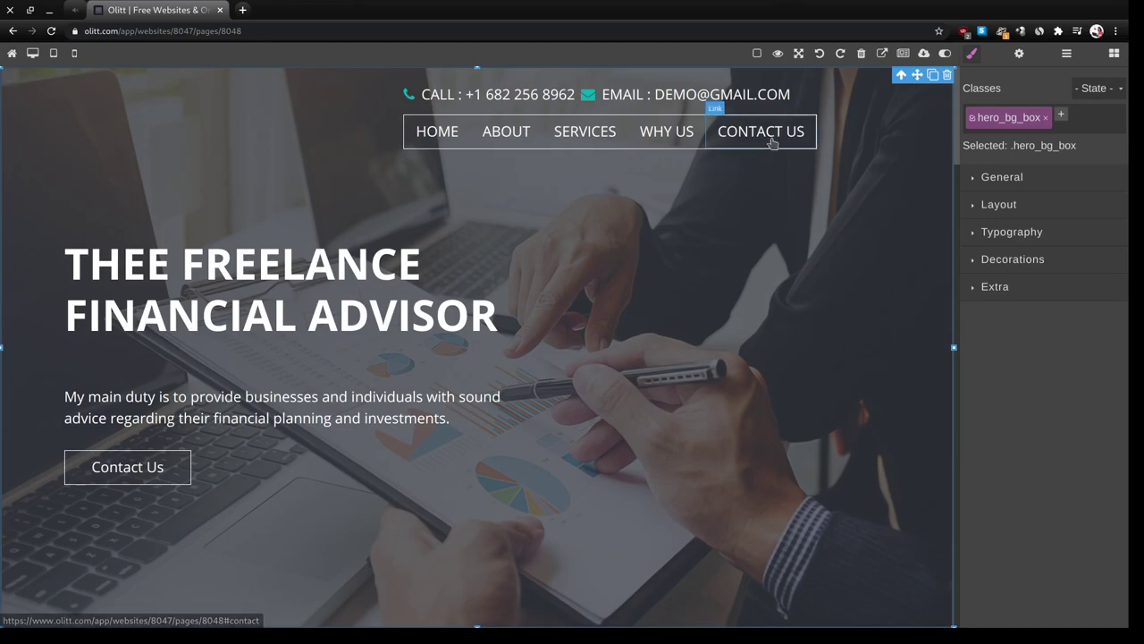
# - Give the Contact Us form section the ID 'contact'
pyautogui.scroll(-20, 679, 286)
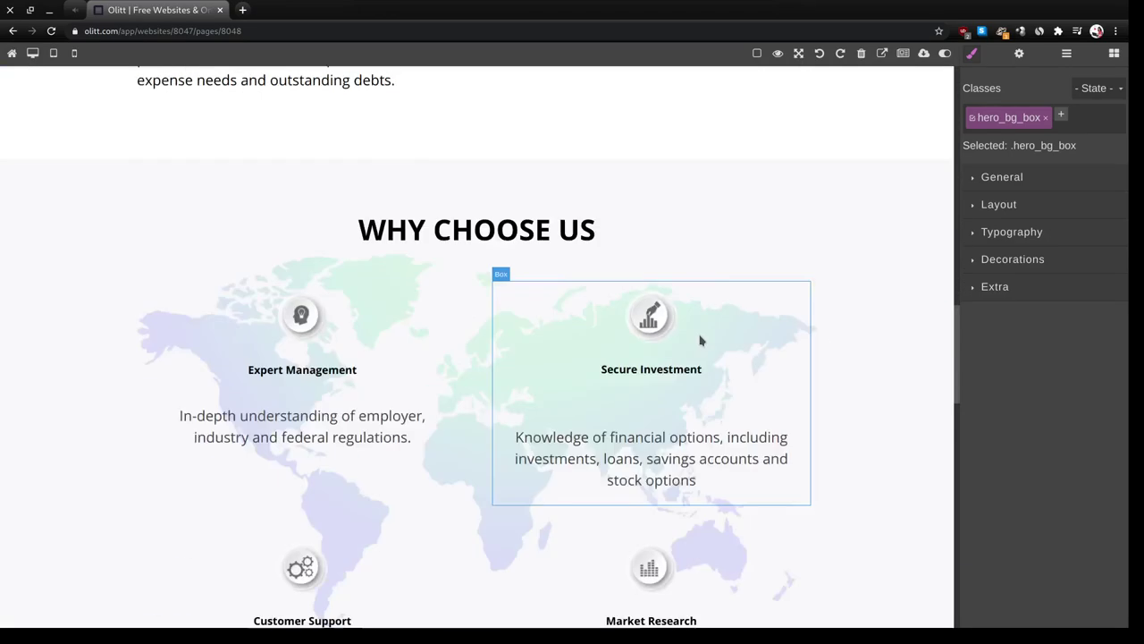
pyautogui.scroll(2, 626, 483)
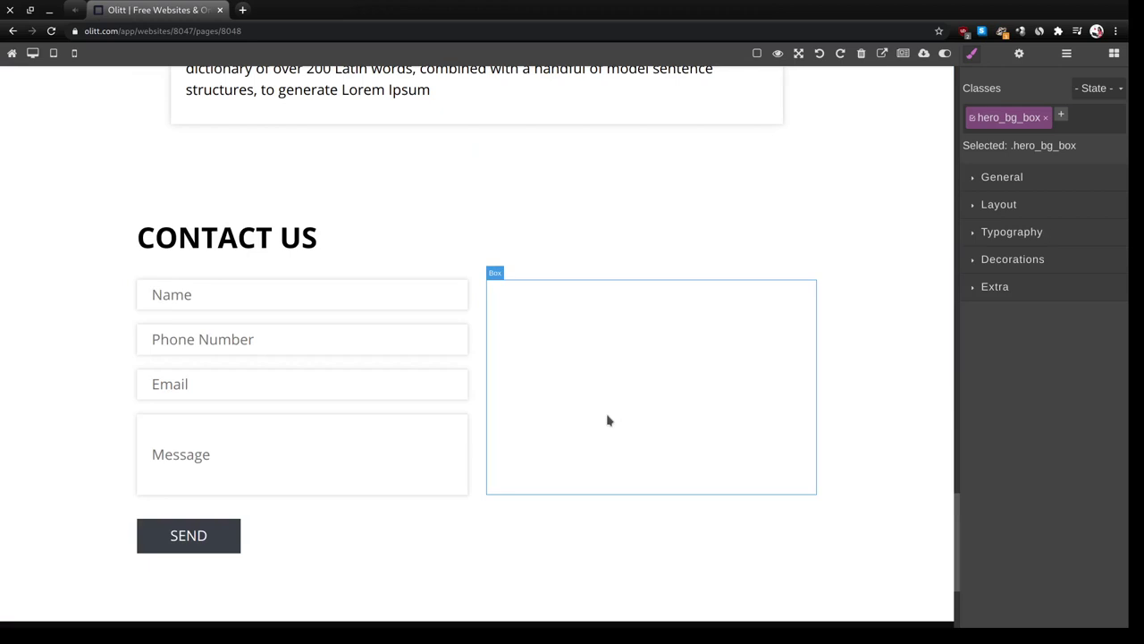
pyautogui.click(51, 270)
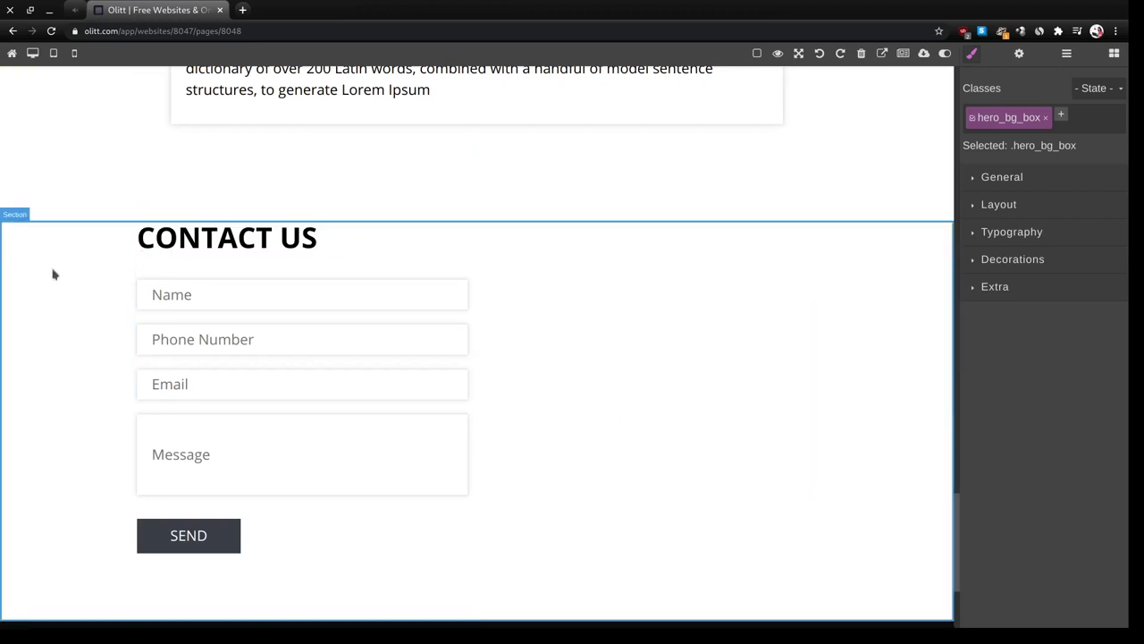
pyautogui.click(1018, 55)
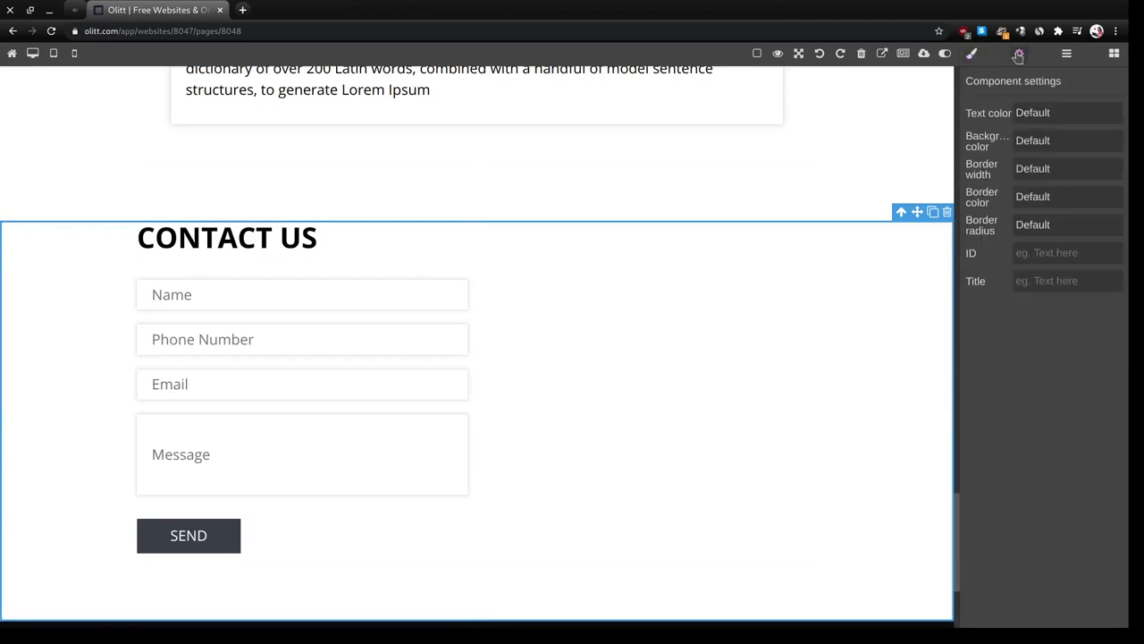
pyautogui.click(1041, 254)
pyautogui.write('c')
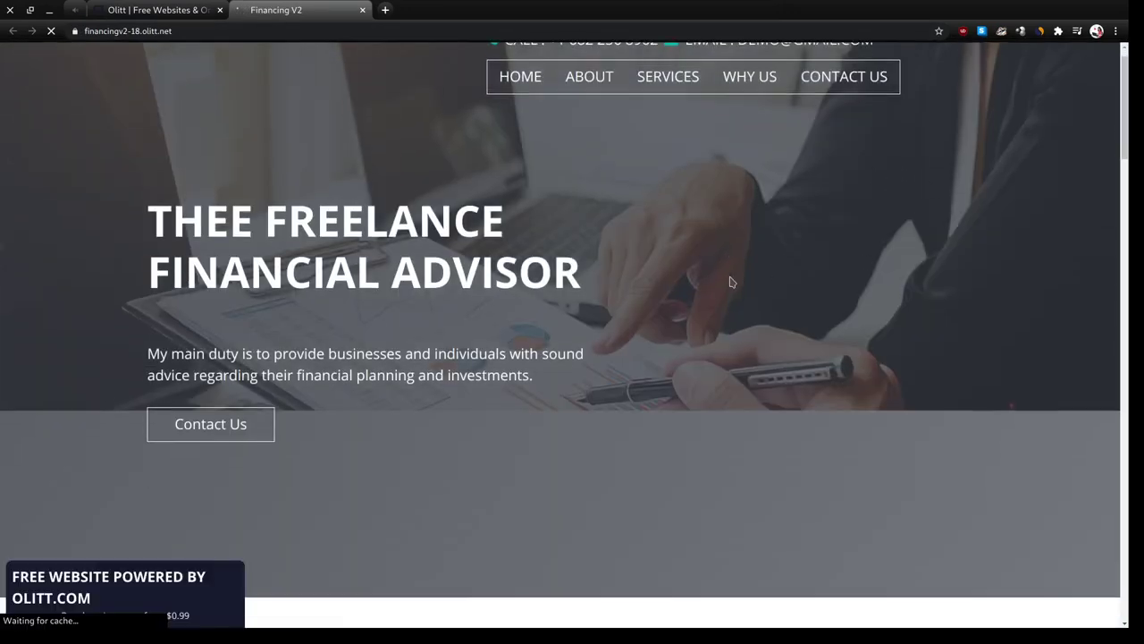
# - Test the CONTACT US menu link and hero Contact Us button on the live site, then return to the editor
pyautogui.scroll(5, 728, 280)
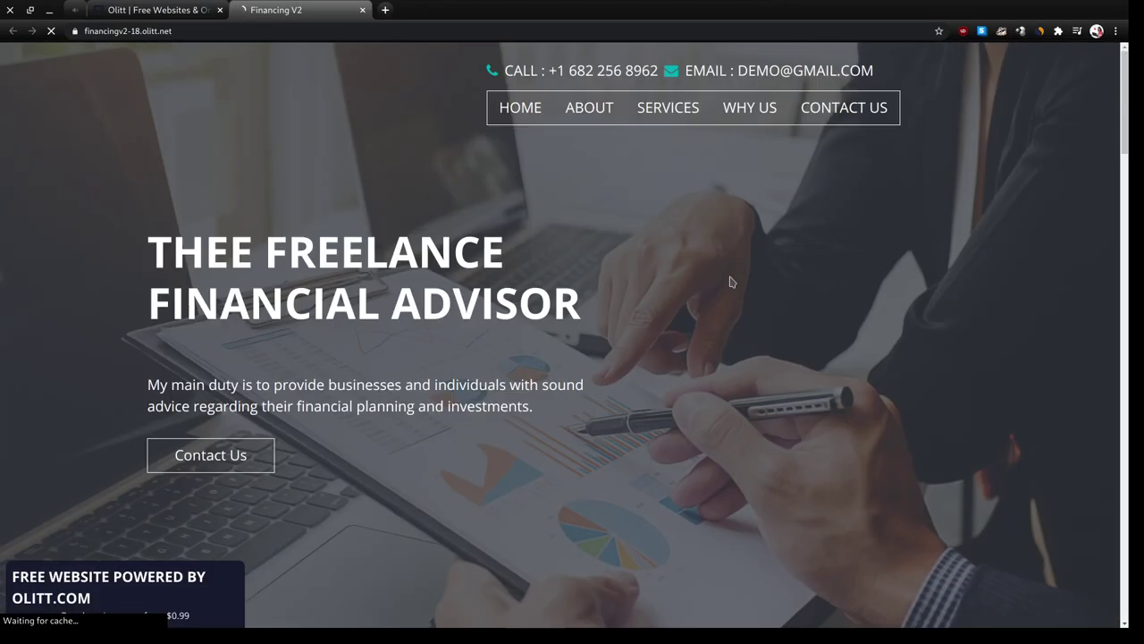
pyautogui.click(834, 108)
pyautogui.scroll(10, 683, 262)
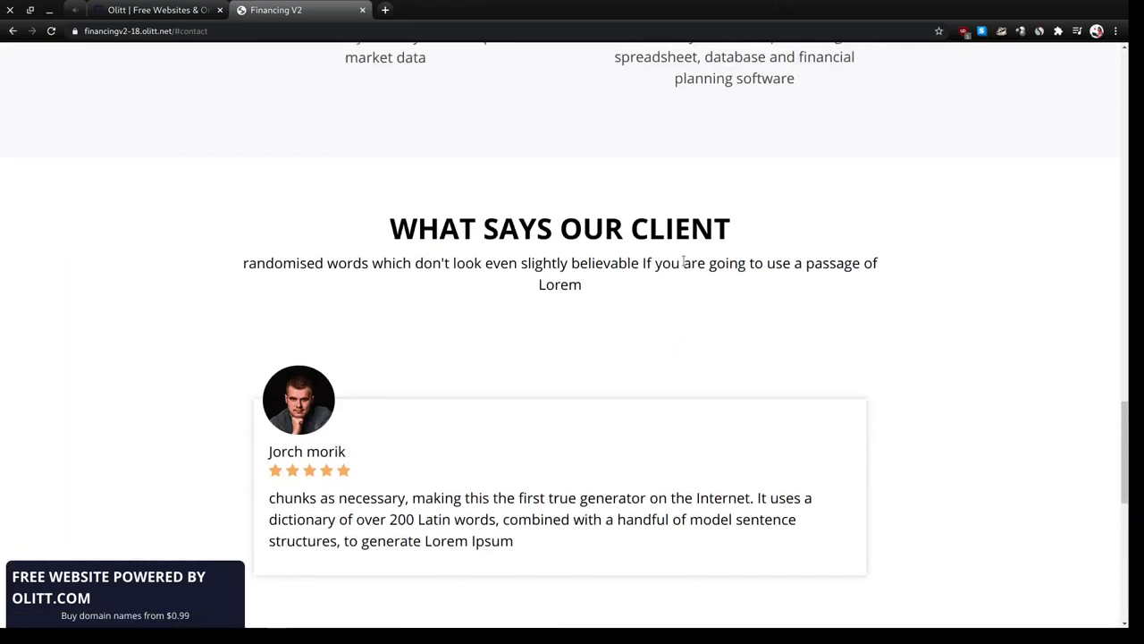
pyautogui.scroll(10, 706, 261)
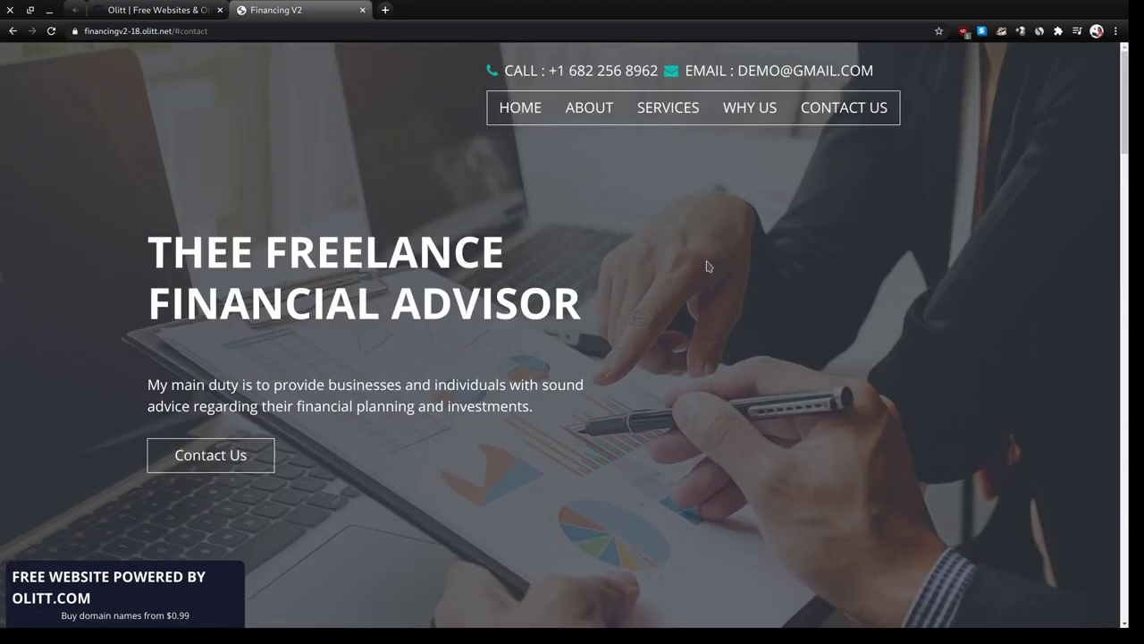
pyautogui.click(238, 455)
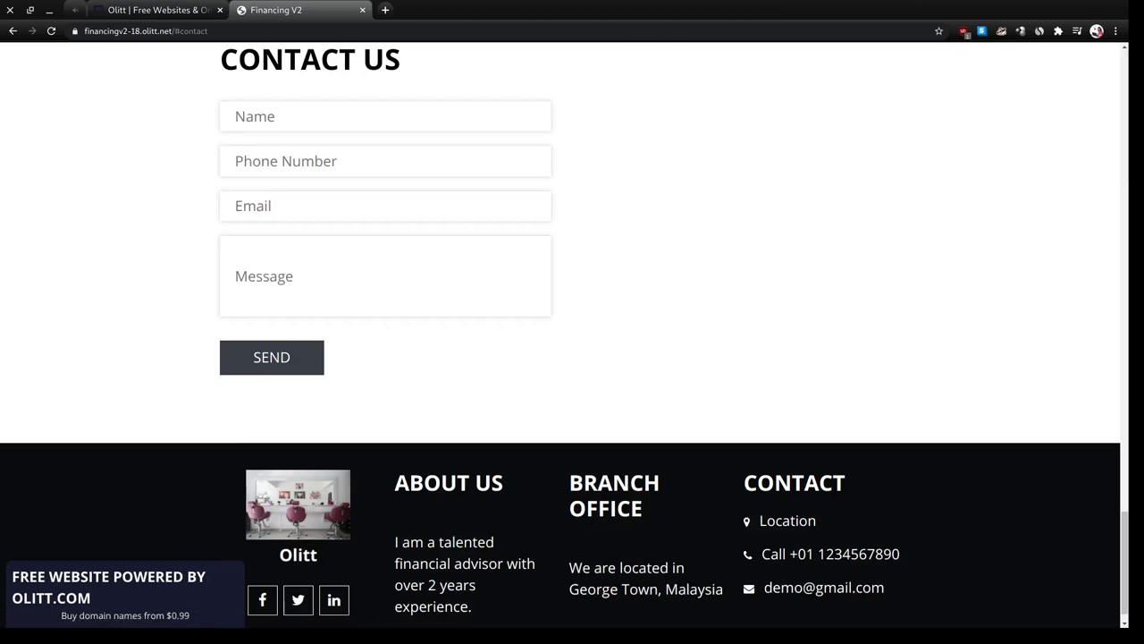
pyautogui.click(159, 9)
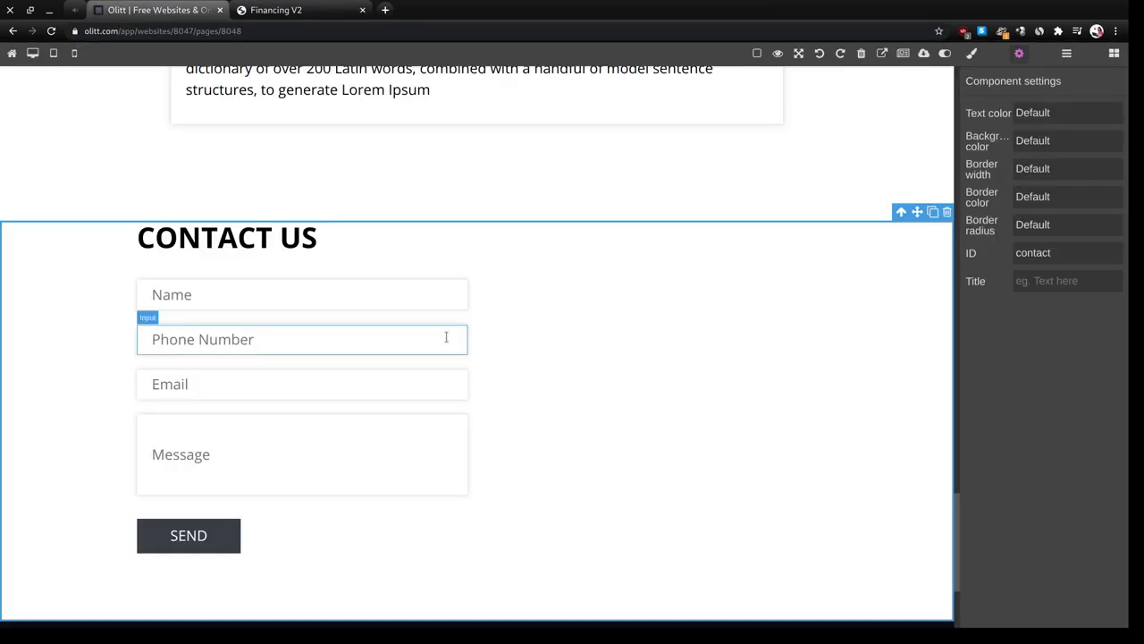
# - Change the HOME menu link's Href from index.html to #home
pyautogui.scroll(15, 446, 337)
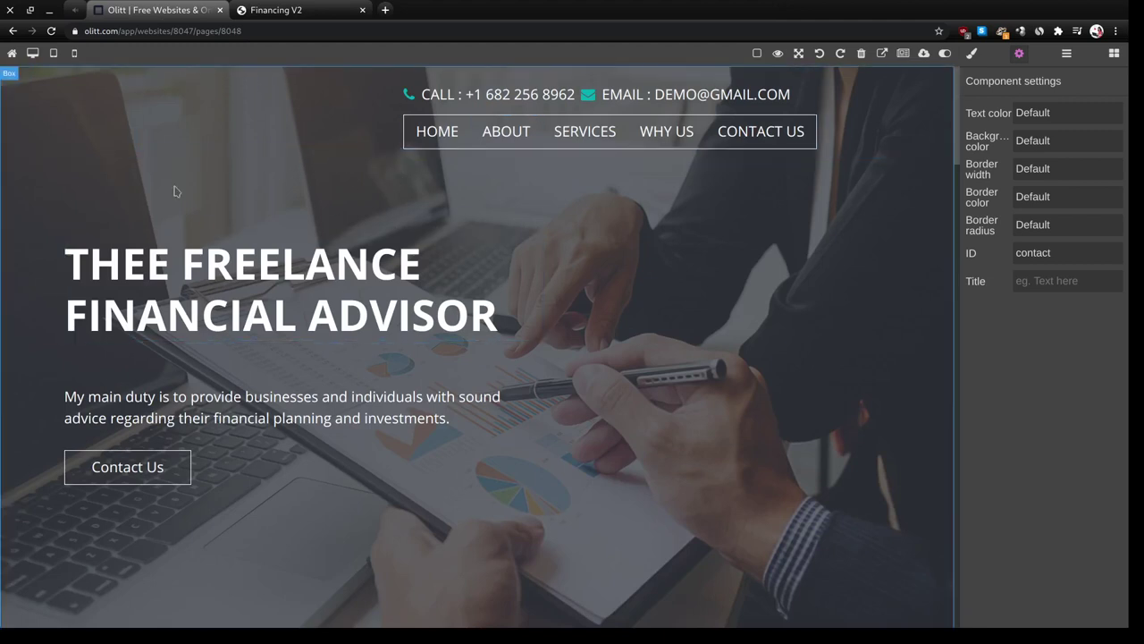
pyautogui.click(428, 138)
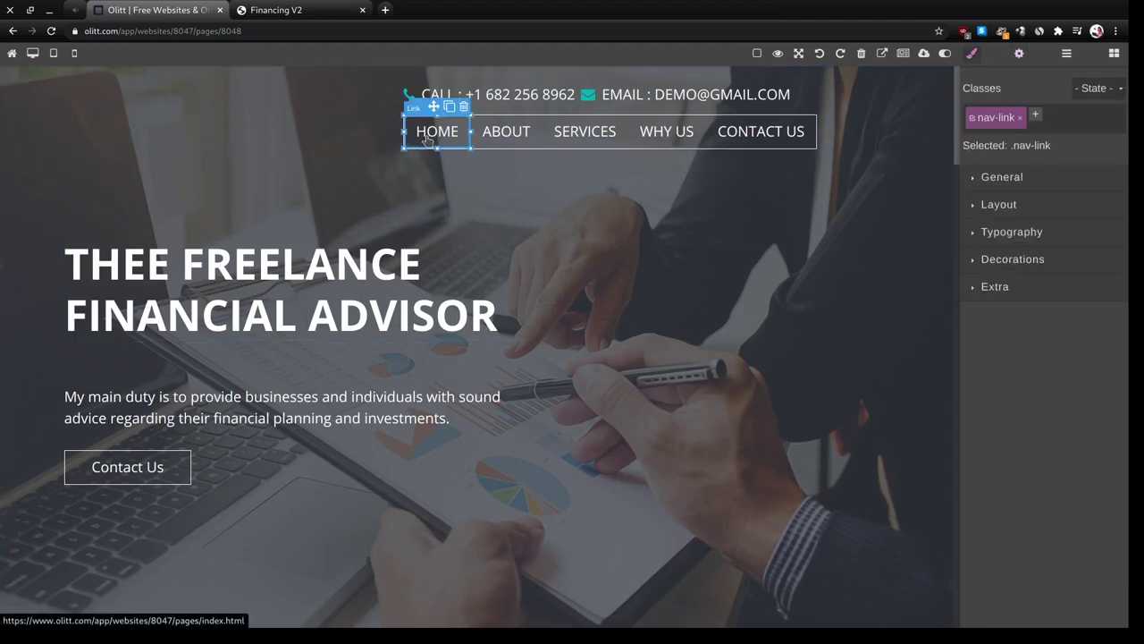
pyautogui.click(1018, 55)
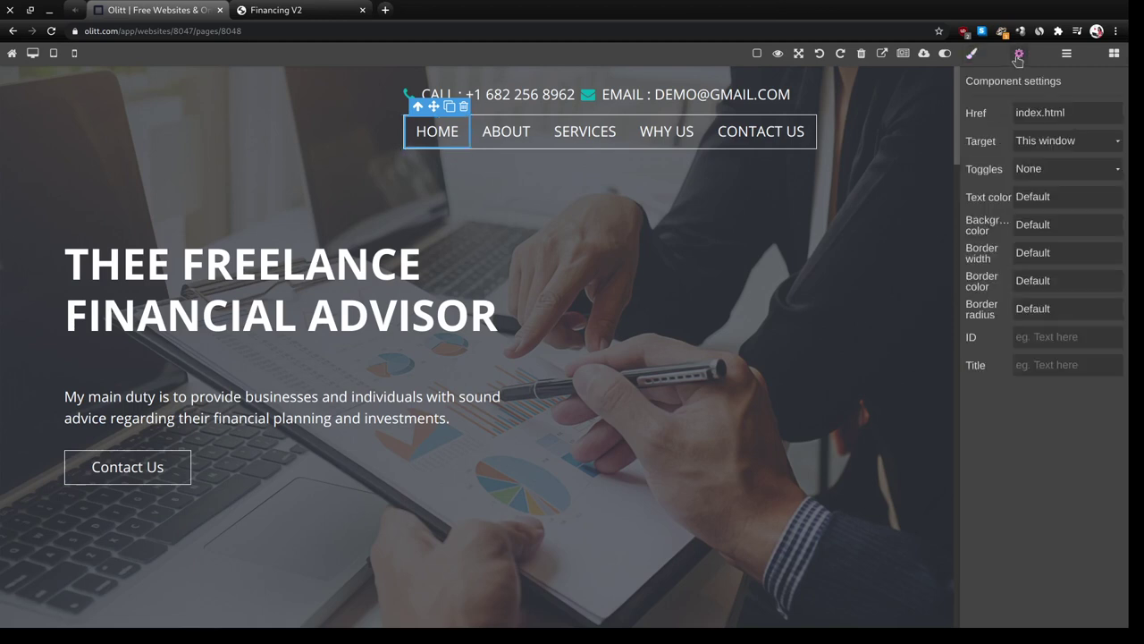
pyautogui.doubleClick(1077, 116)
pyautogui.write('#home')
# - Give the hero section the ID 'home'
pyautogui.click(704, 323)
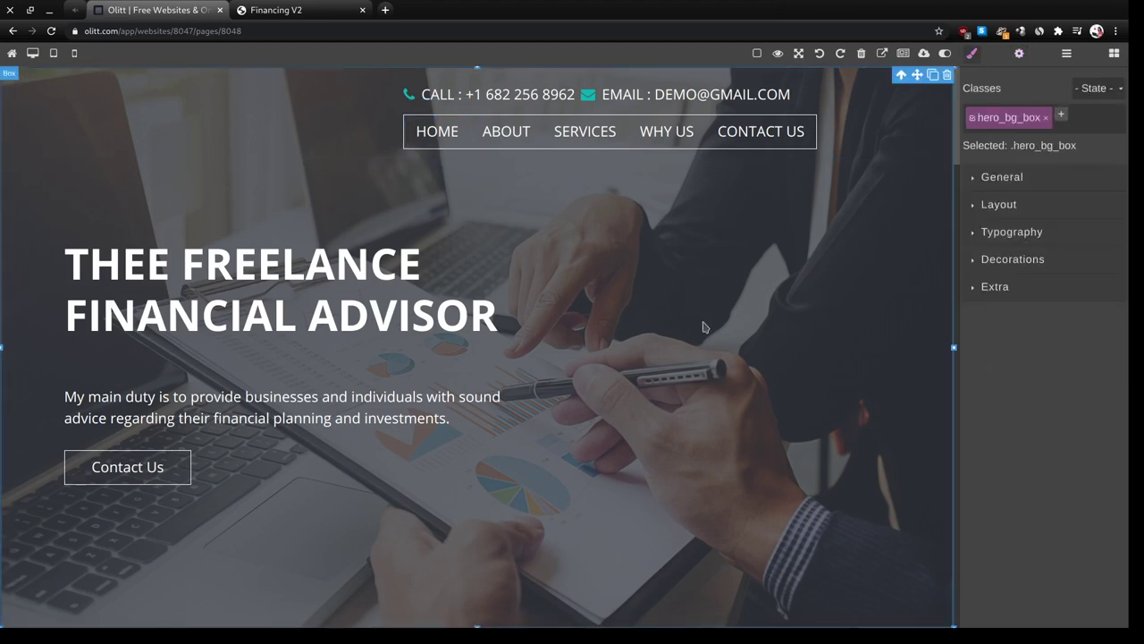
pyautogui.click(1021, 55)
pyautogui.click(1048, 255)
pyautogui.write('home')
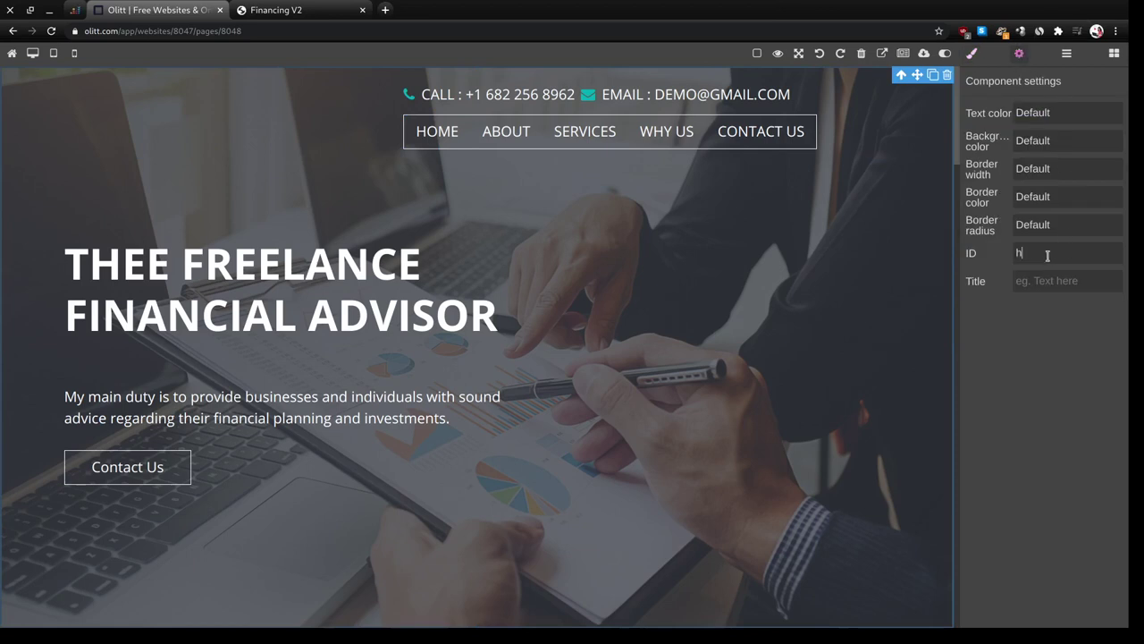
# - Change the ABOUT menu link's Href from about.html to #about
pyautogui.click(511, 142)
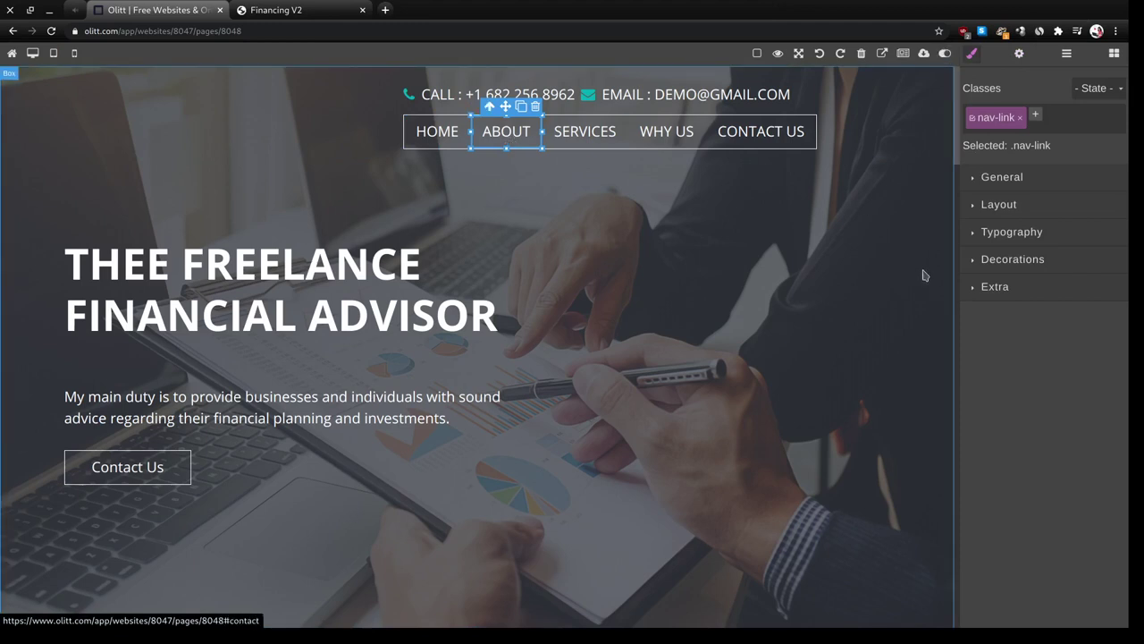
pyautogui.click(1017, 54)
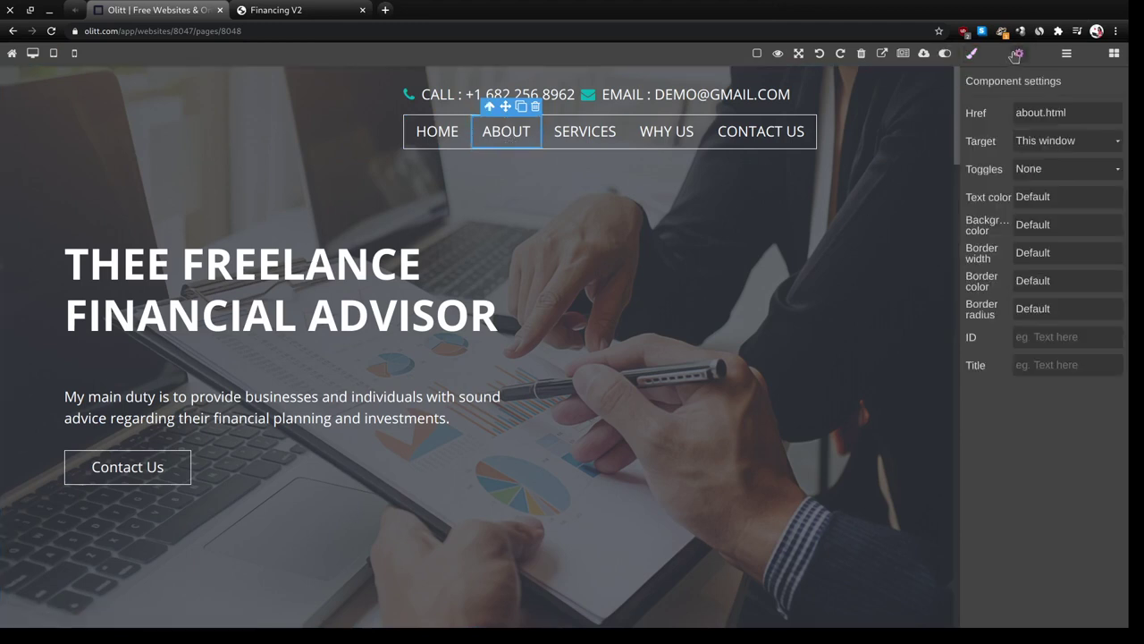
pyautogui.tripleClick(1054, 112)
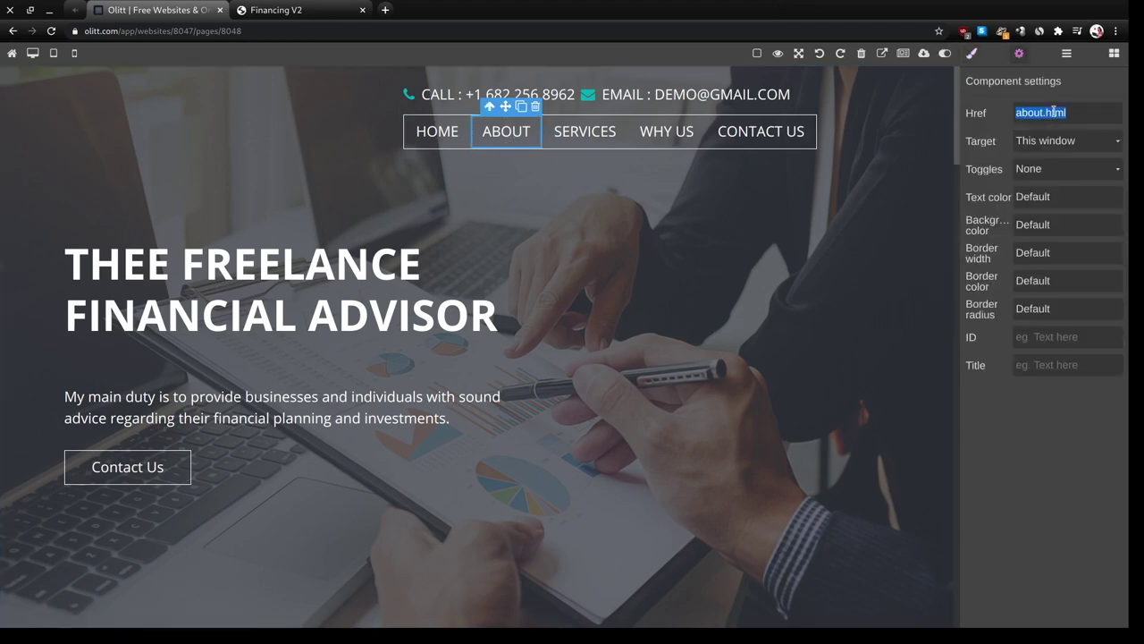
pyautogui.write('#')
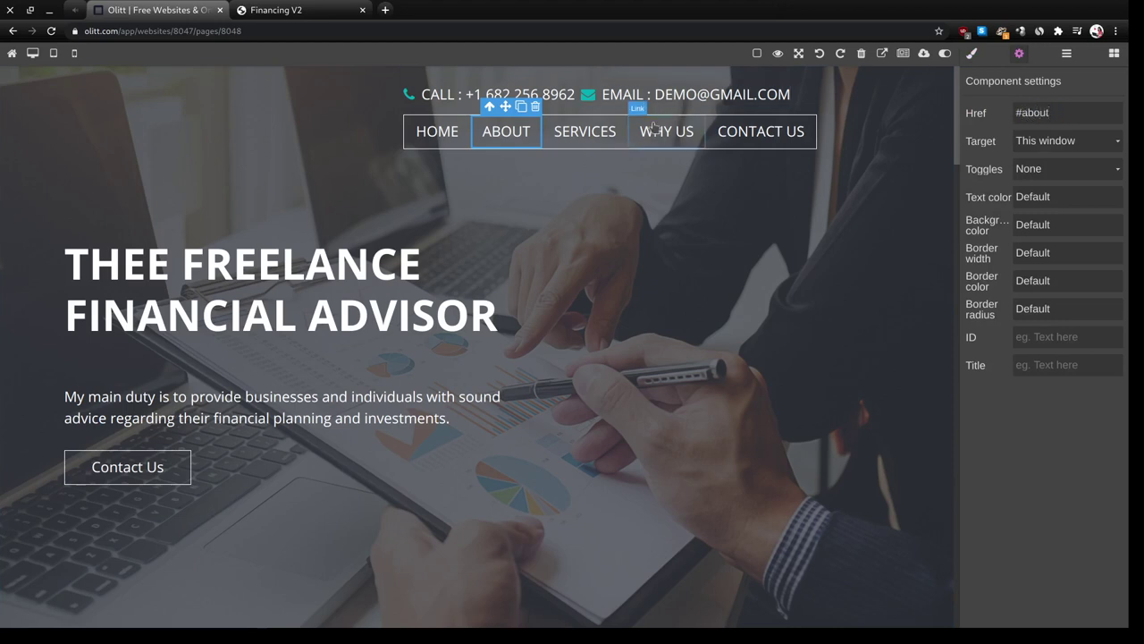
# - Change the SERVICES menu link's Href from service.html to #services
pyautogui.click(584, 138)
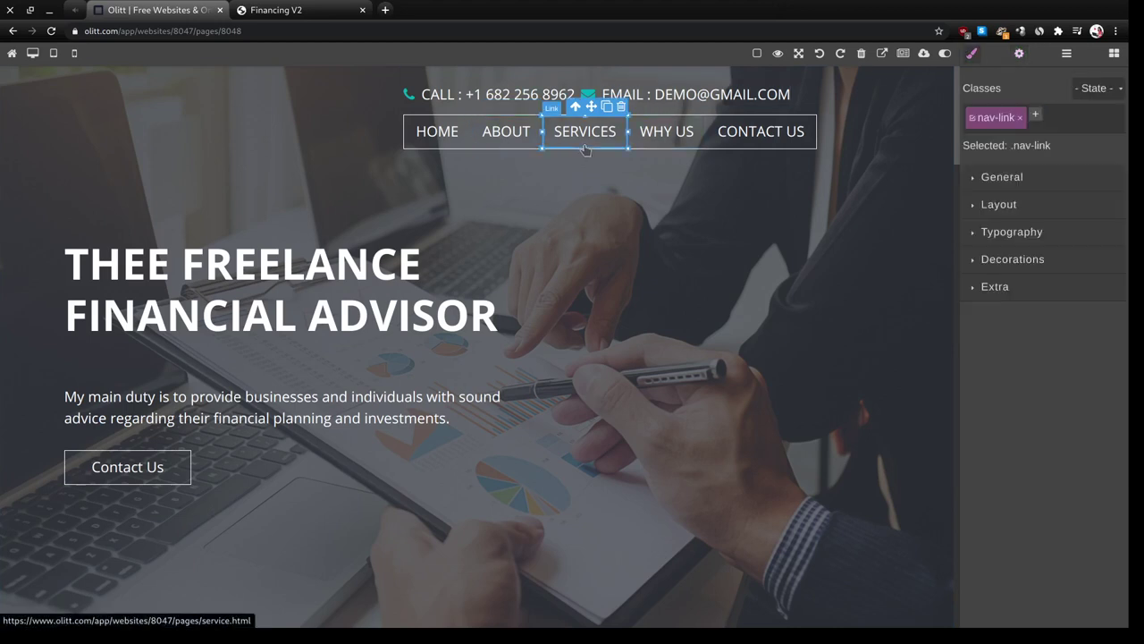
pyautogui.click(1020, 54)
pyautogui.doubleClick(1033, 116)
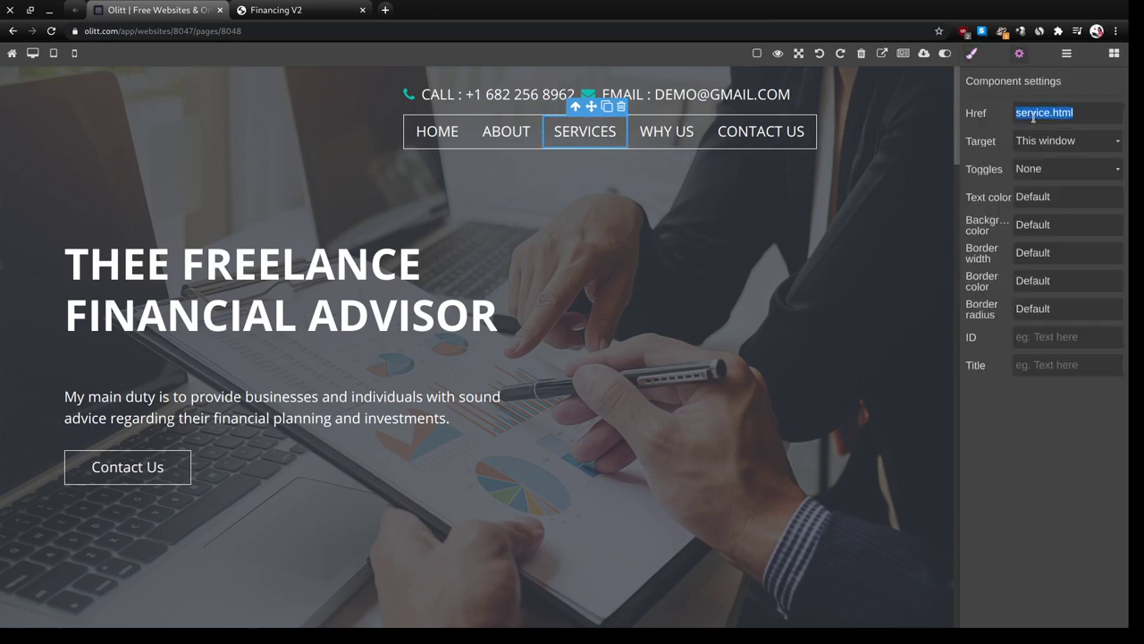
pyautogui.write('#')
# - Replace the WHY US link's why.html target with #why
pyautogui.click(679, 132)
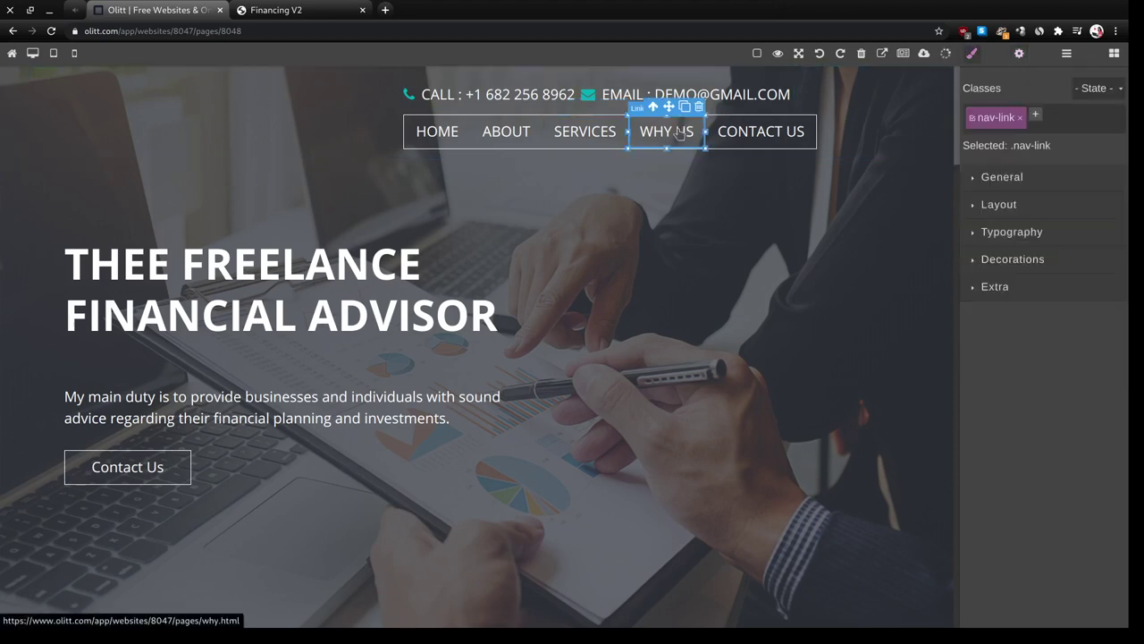
pyautogui.click(1018, 54)
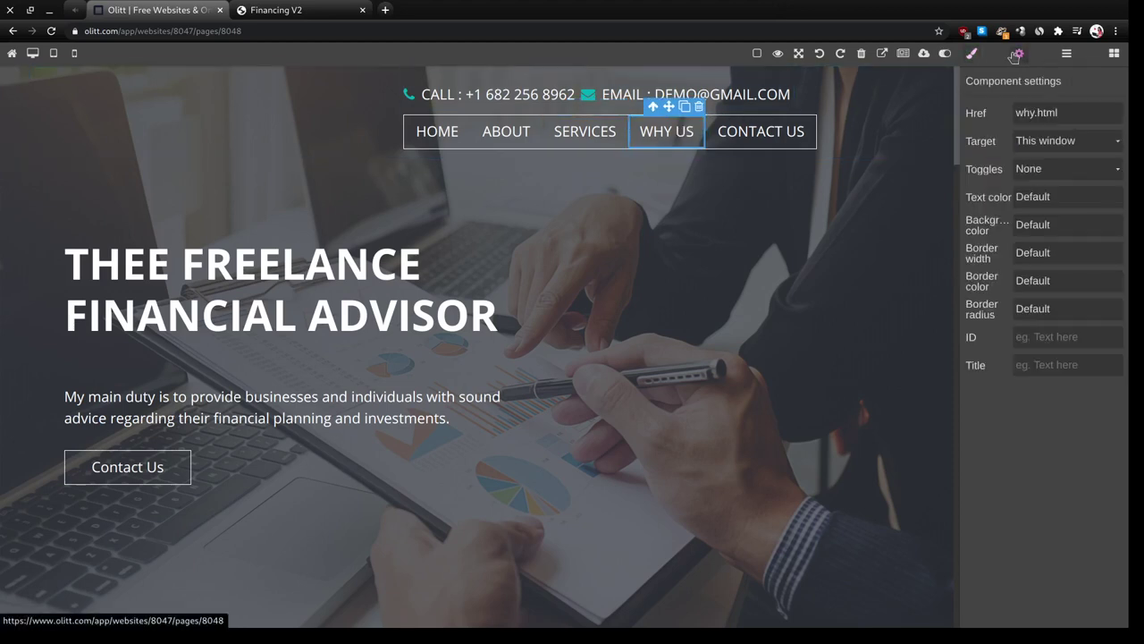
pyautogui.tripleClick(1041, 113)
pyautogui.write('#why')
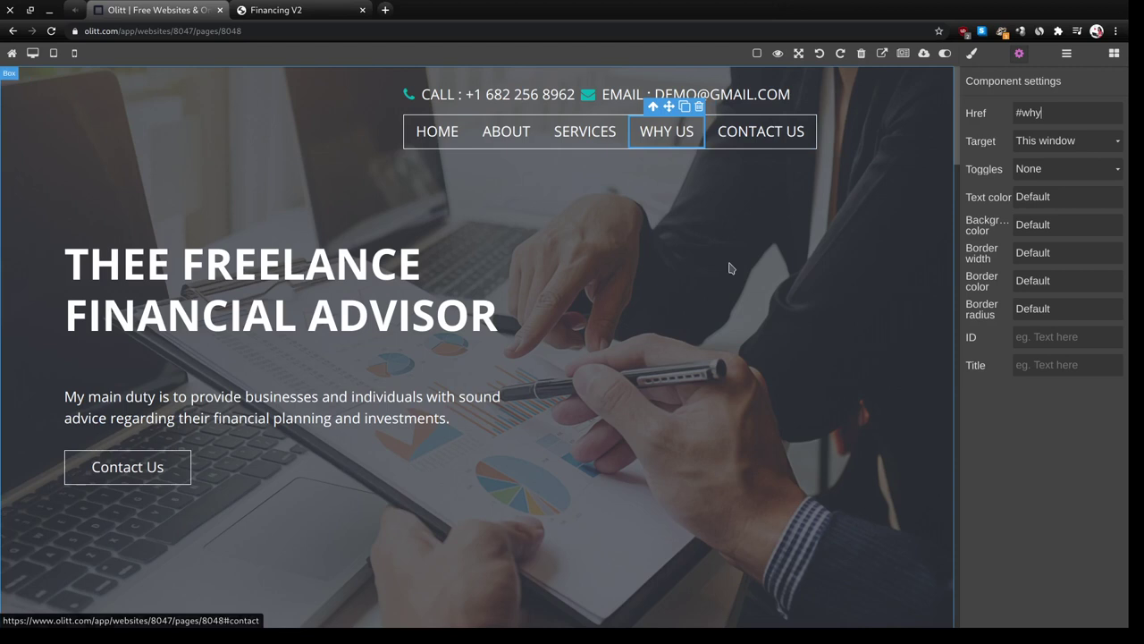
# - Select the header phone number link, then the whole hero banner box
pyautogui.click(524, 108)
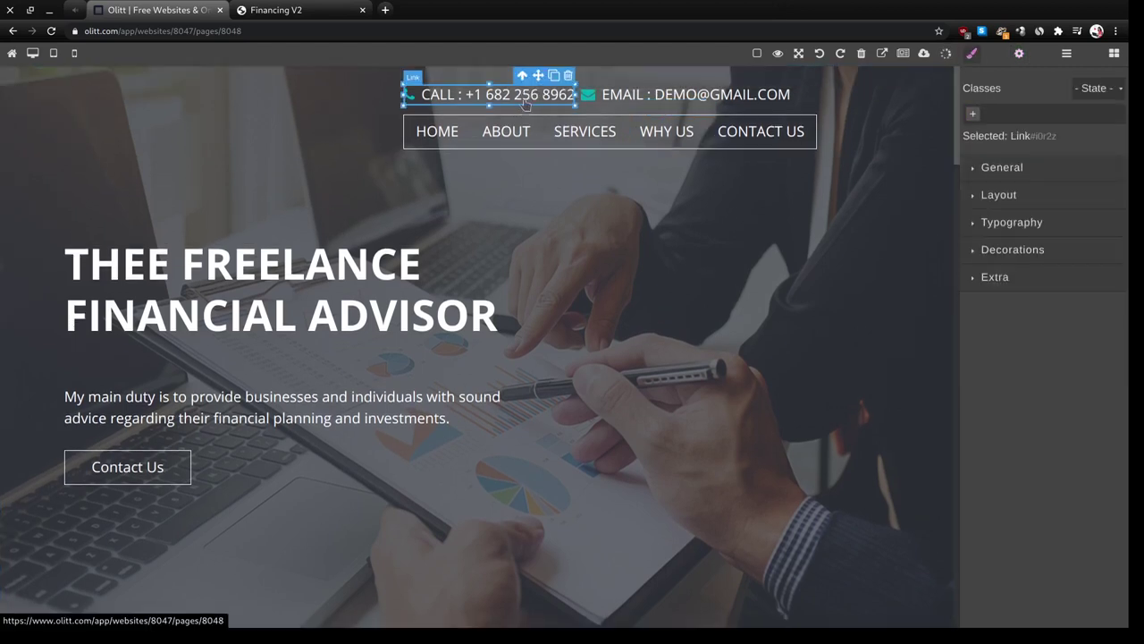
pyautogui.click(682, 394)
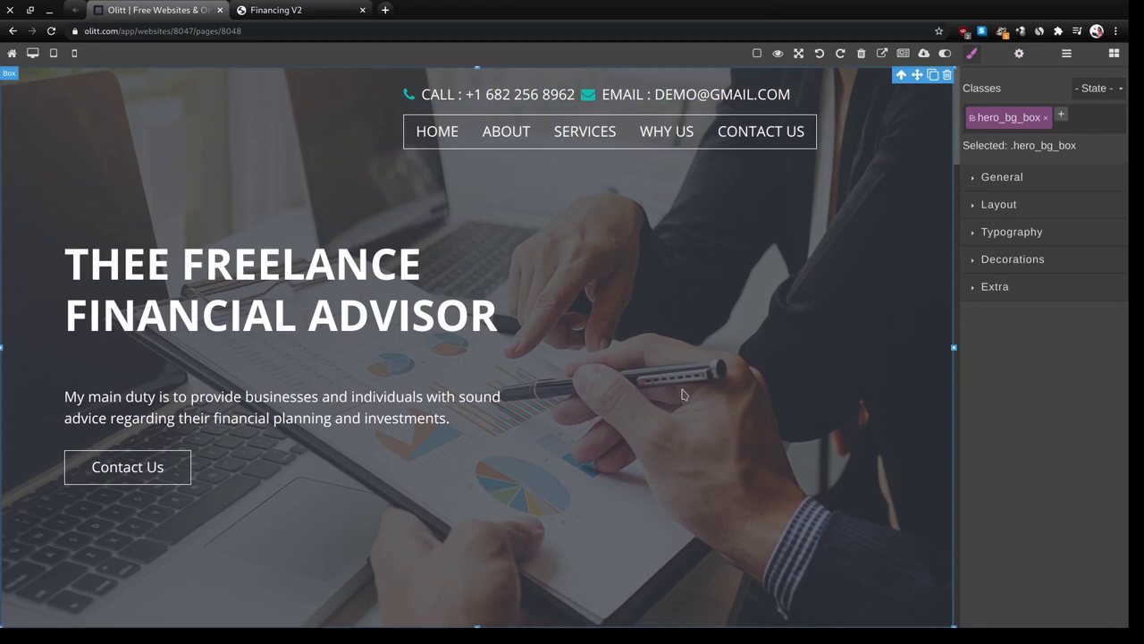
pyautogui.scroll(-5, 682, 395)
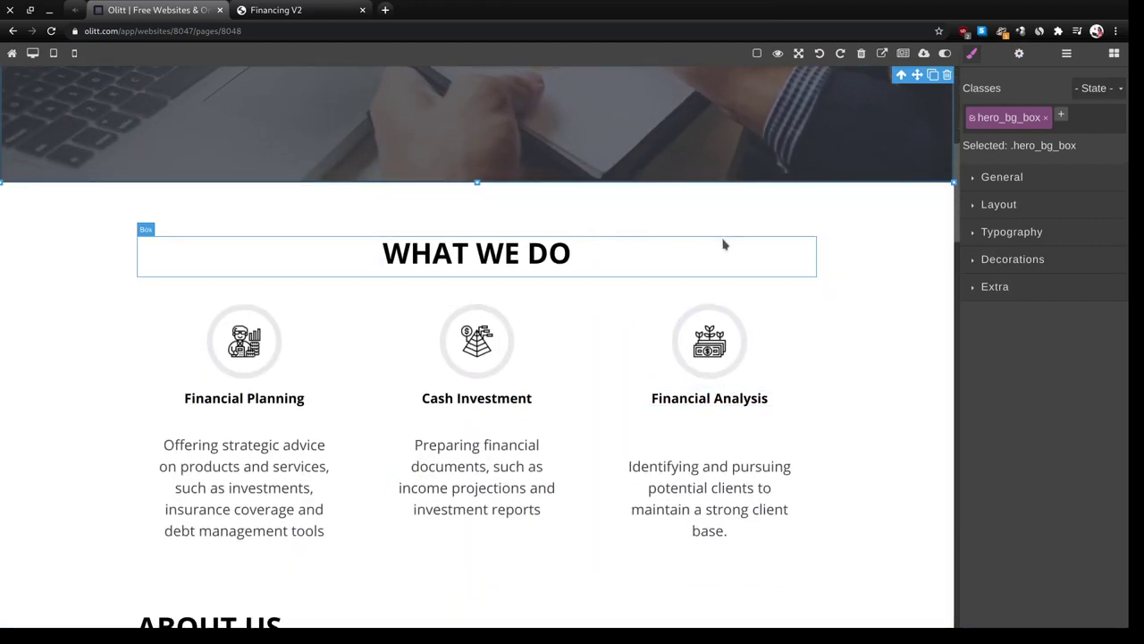
pyautogui.scroll(5, 720, 240)
# - Select the What We Do section containing Financial Planning, Cash Investment and Financial Analysis
pyautogui.scroll(-8, 716, 235)
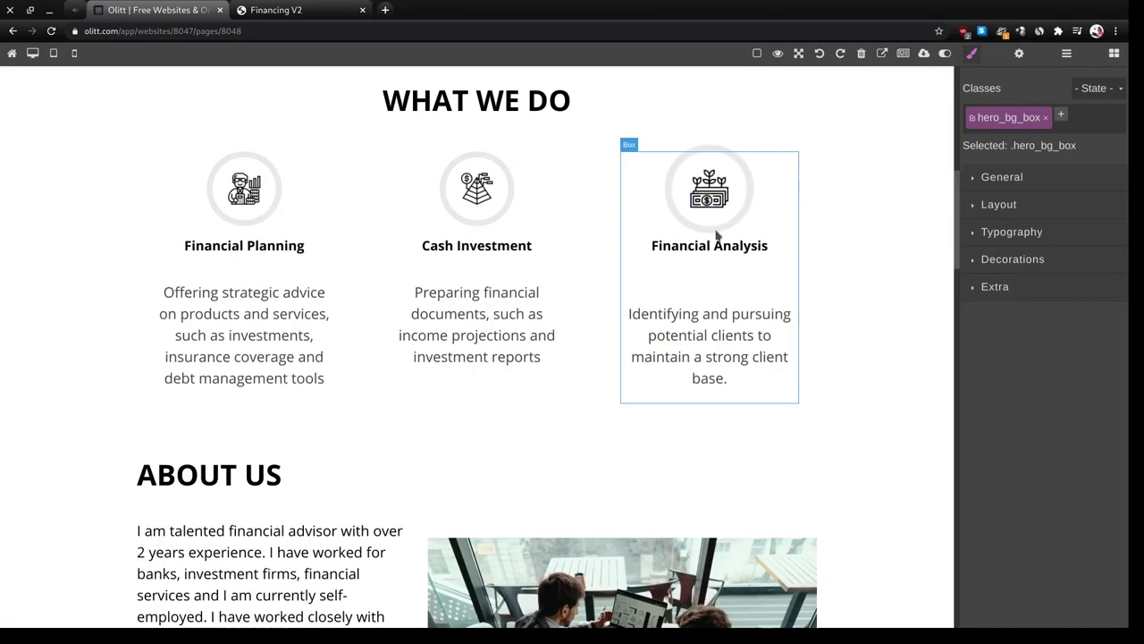
pyautogui.scroll(3, 716, 235)
pyautogui.scroll(3, 519, 291)
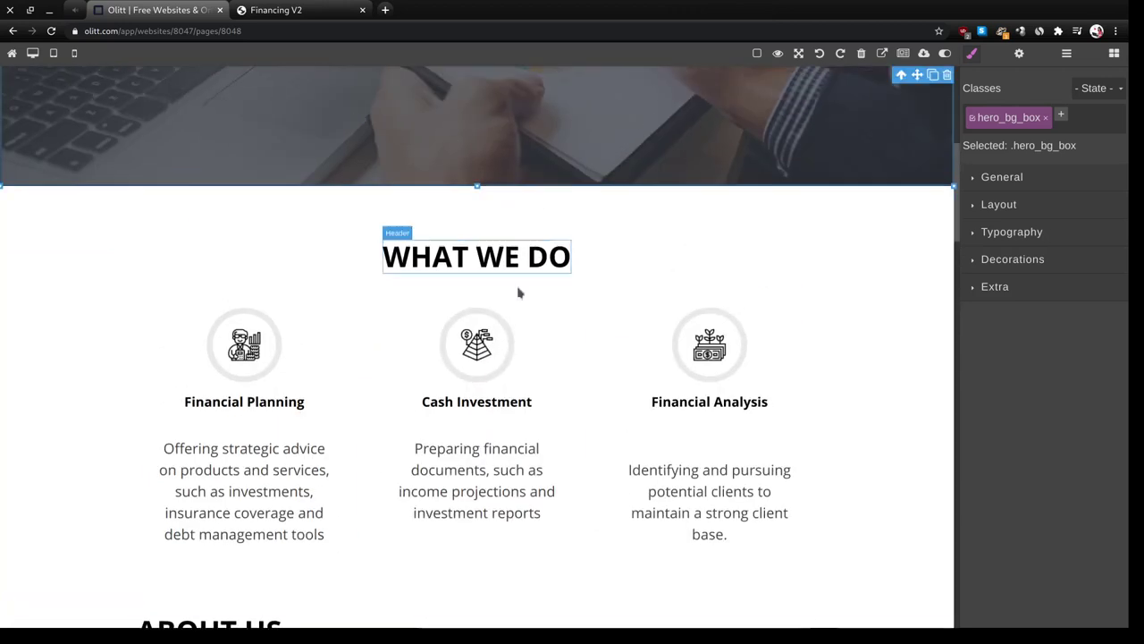
pyautogui.click(867, 342)
pyautogui.scroll(-2, 866, 343)
pyautogui.scroll(-1, 866, 342)
pyautogui.scroll(2, 866, 340)
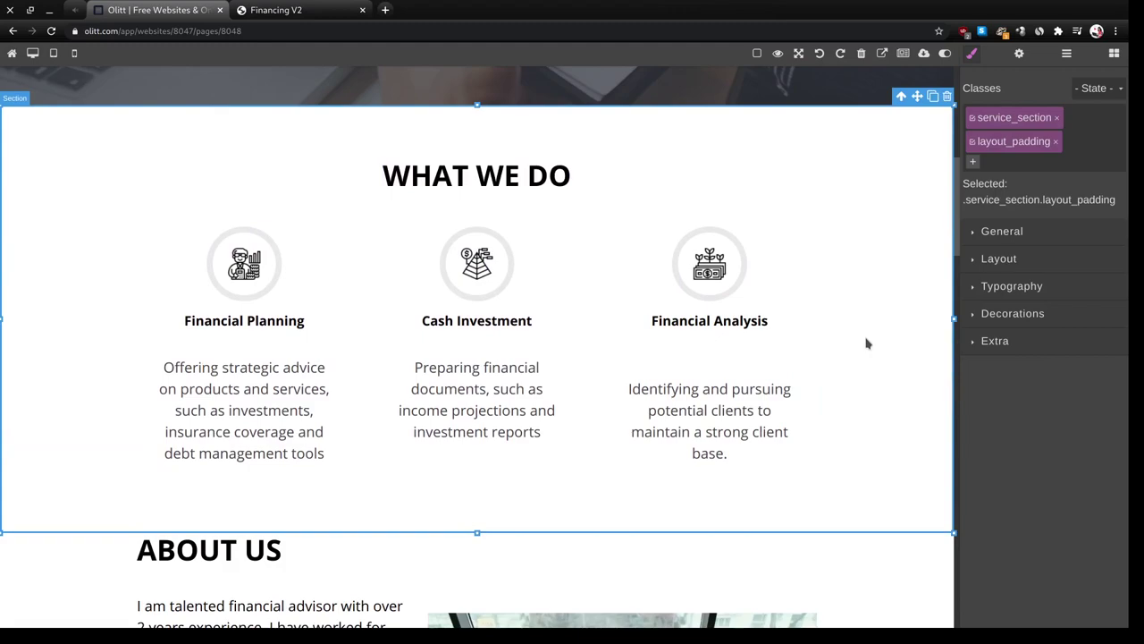
pyautogui.scroll(-15, 799, 316)
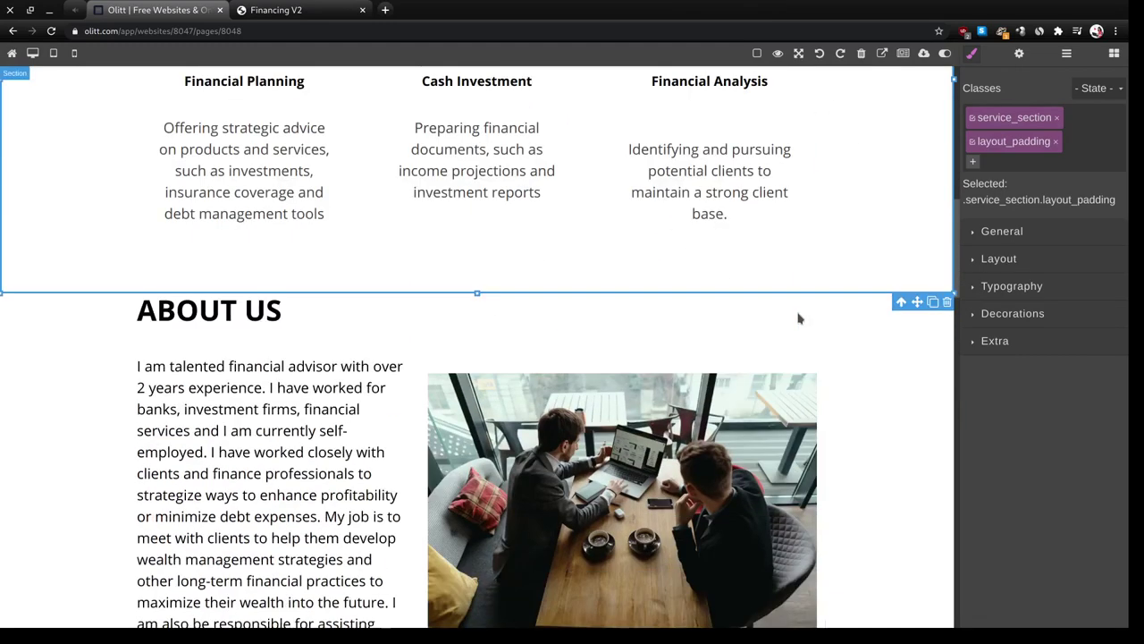
pyautogui.scroll(-6, 799, 318)
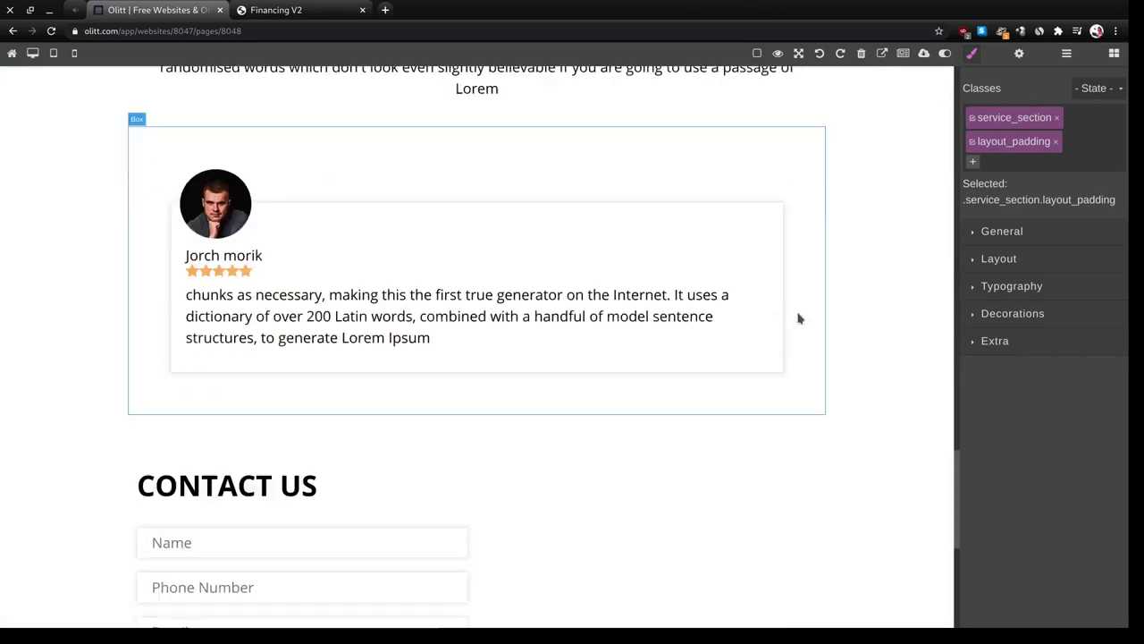
pyautogui.scroll(20, 799, 318)
pyautogui.scroll(10, 799, 318)
pyautogui.scroll(-4, 799, 317)
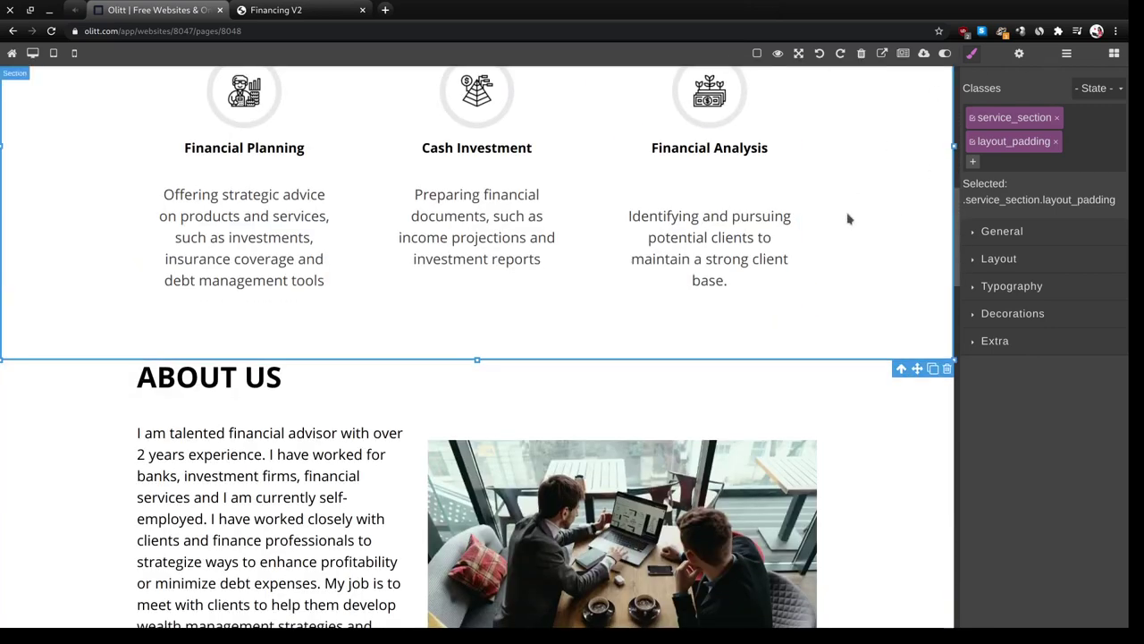
# - Set the What We Do section's ID to 'services' and confirm the SERVICES link targets #services
pyautogui.click(1020, 53)
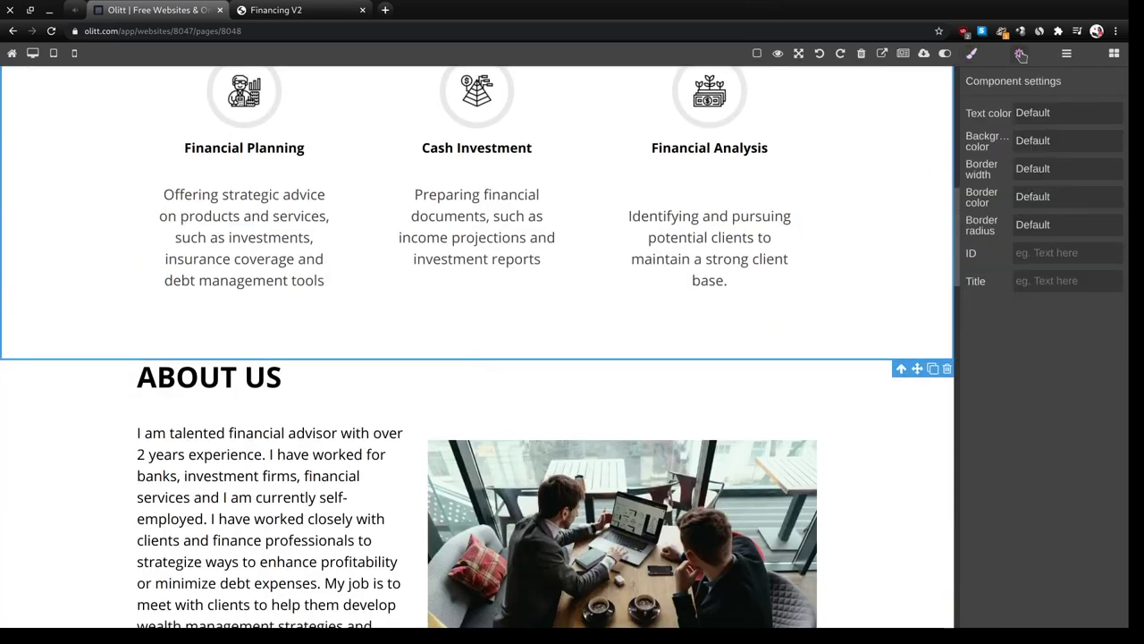
pyautogui.write('services')
pyautogui.scroll(10, 761, 169)
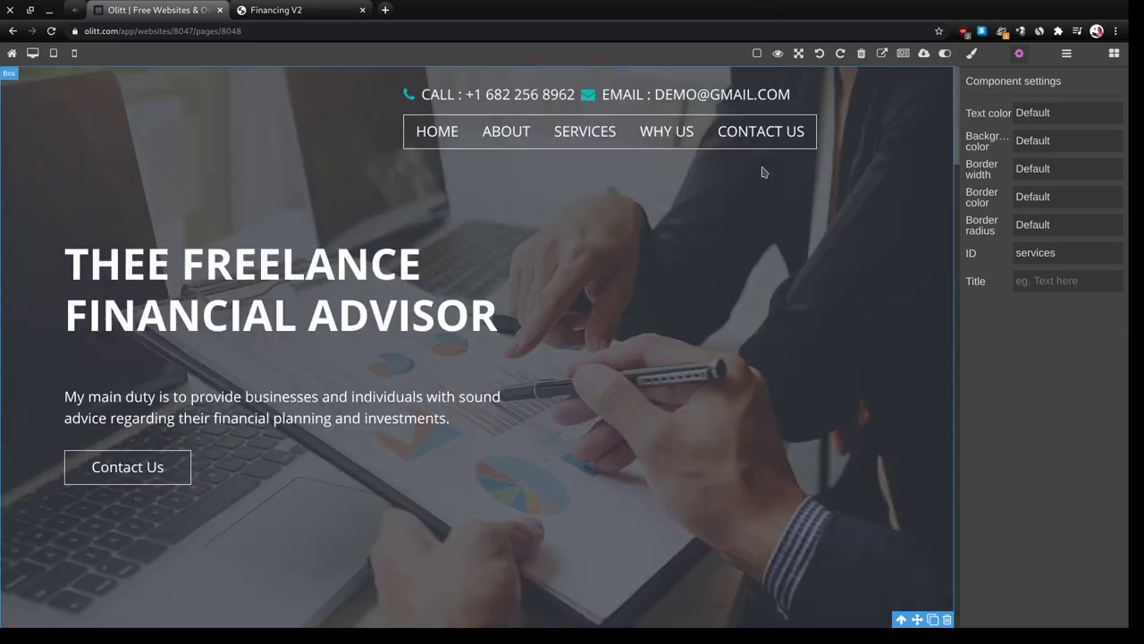
pyautogui.click(596, 141)
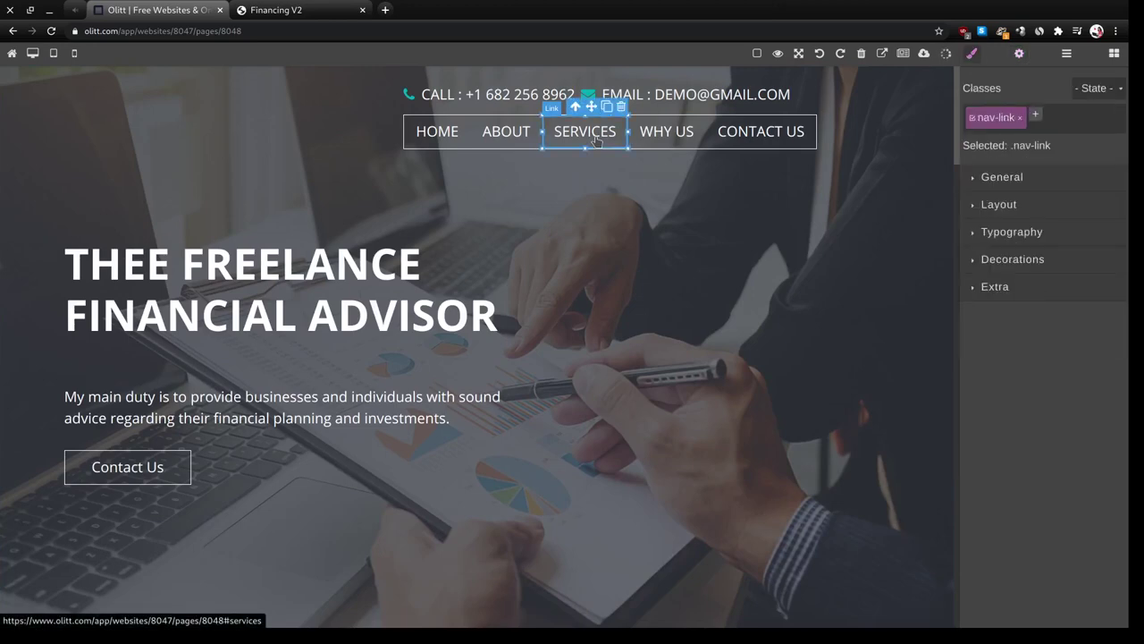
pyautogui.click(1019, 53)
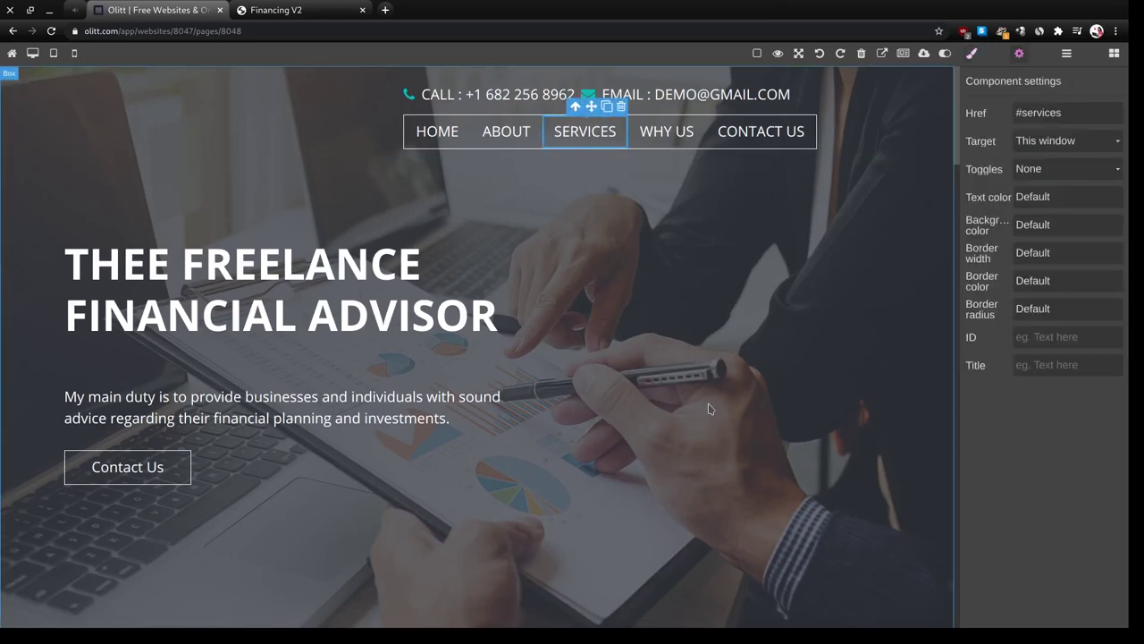
pyautogui.scroll(-10, 709, 408)
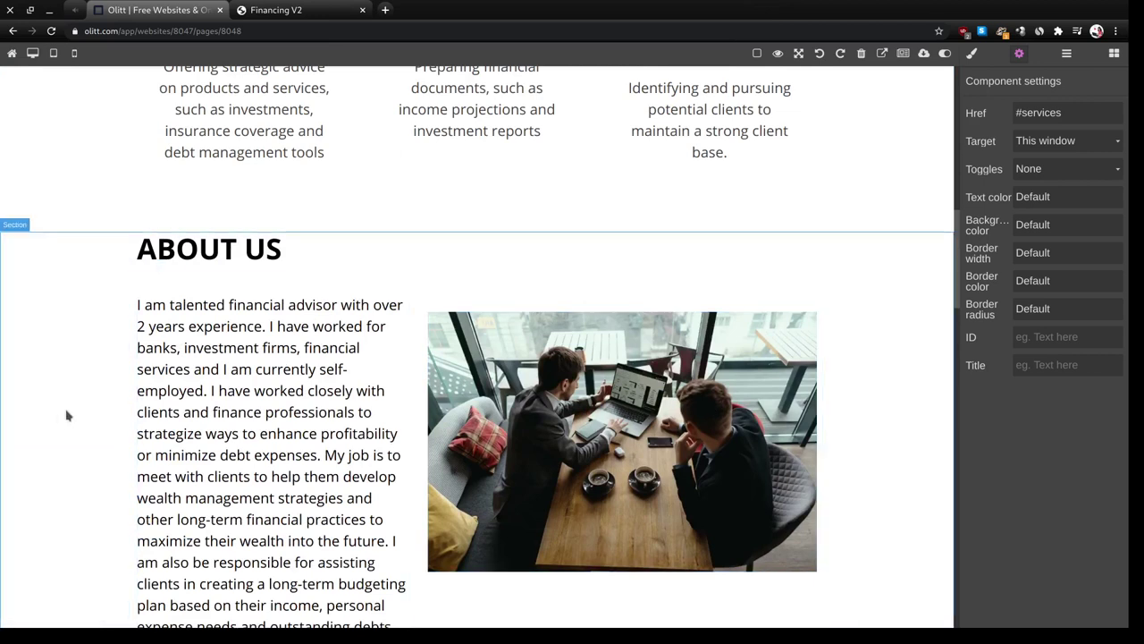
# - Enter 'about' as the About Us section's ID to match the ABOUT link
pyautogui.click(67, 414)
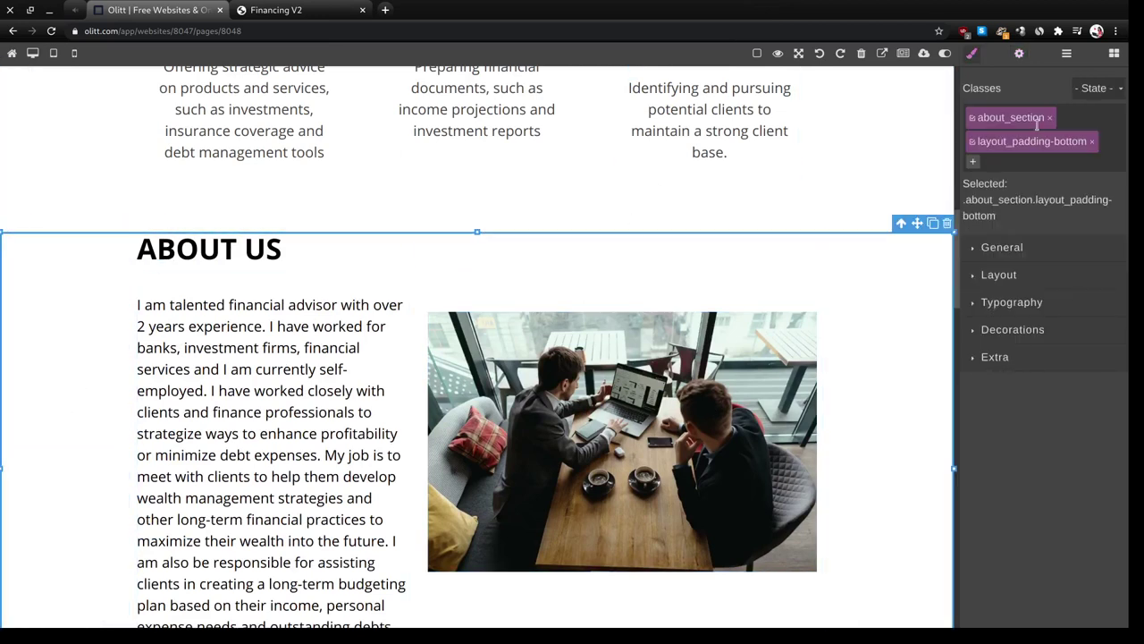
pyautogui.click(1017, 54)
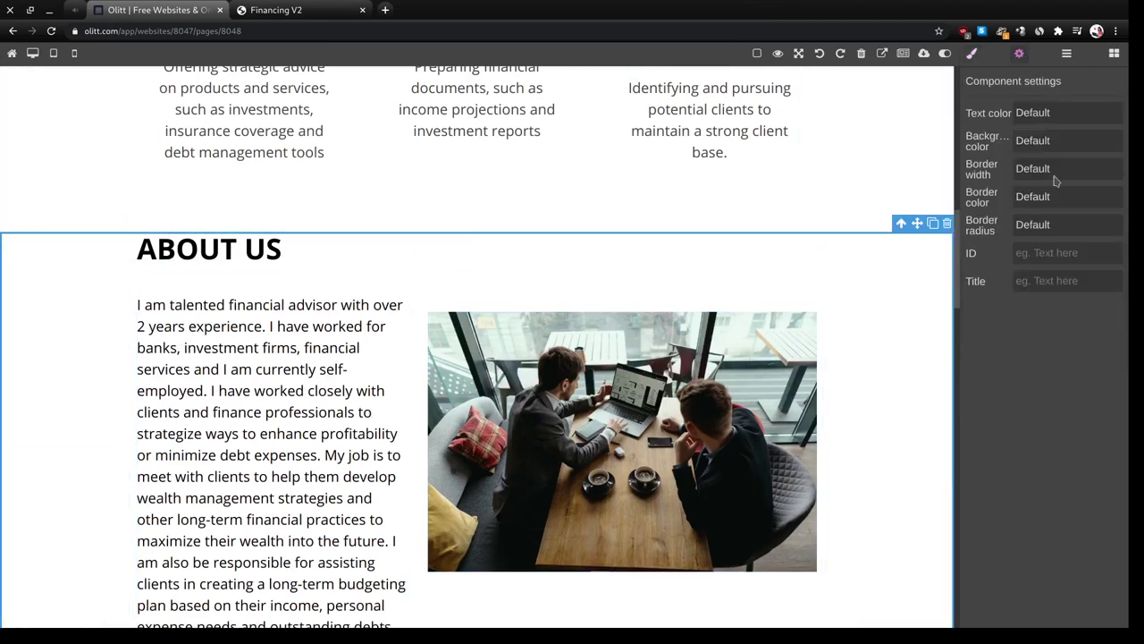
pyautogui.click(1042, 253)
pyautogui.write('about')
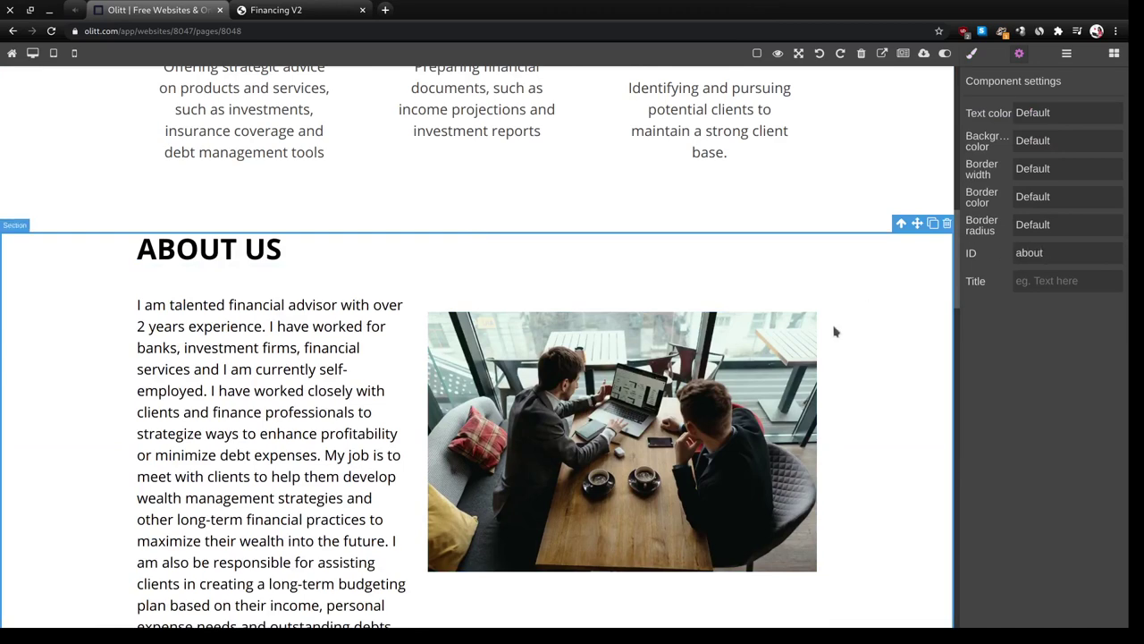
pyautogui.scroll(-6, 832, 327)
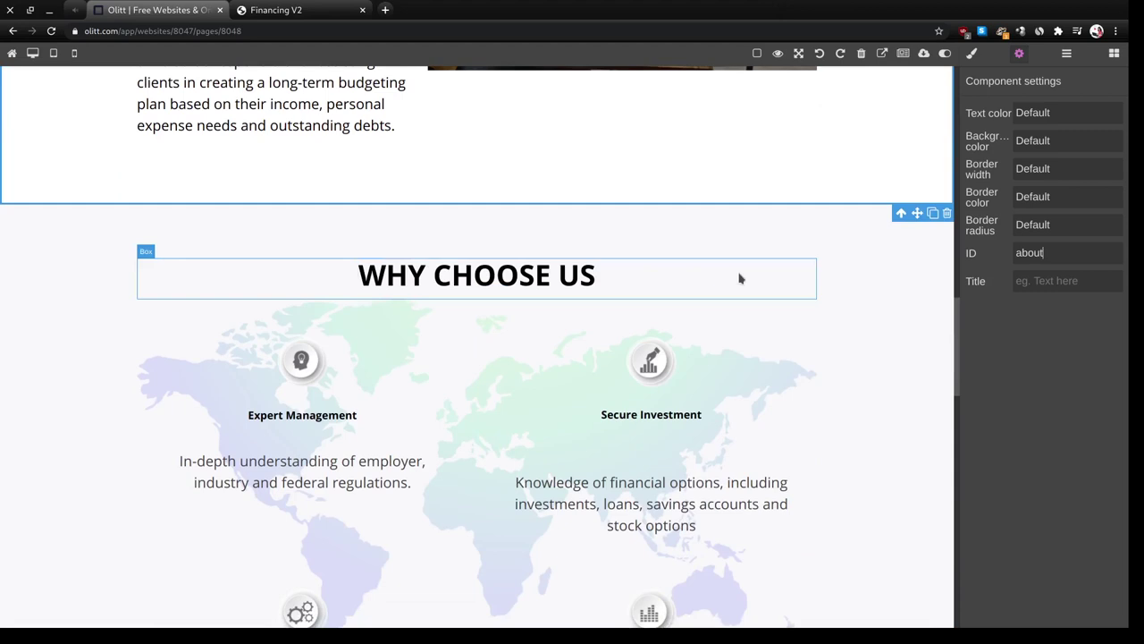
# - Set the Why Choose Us section's ID to 'why' in its component settings
pyautogui.click(843, 308)
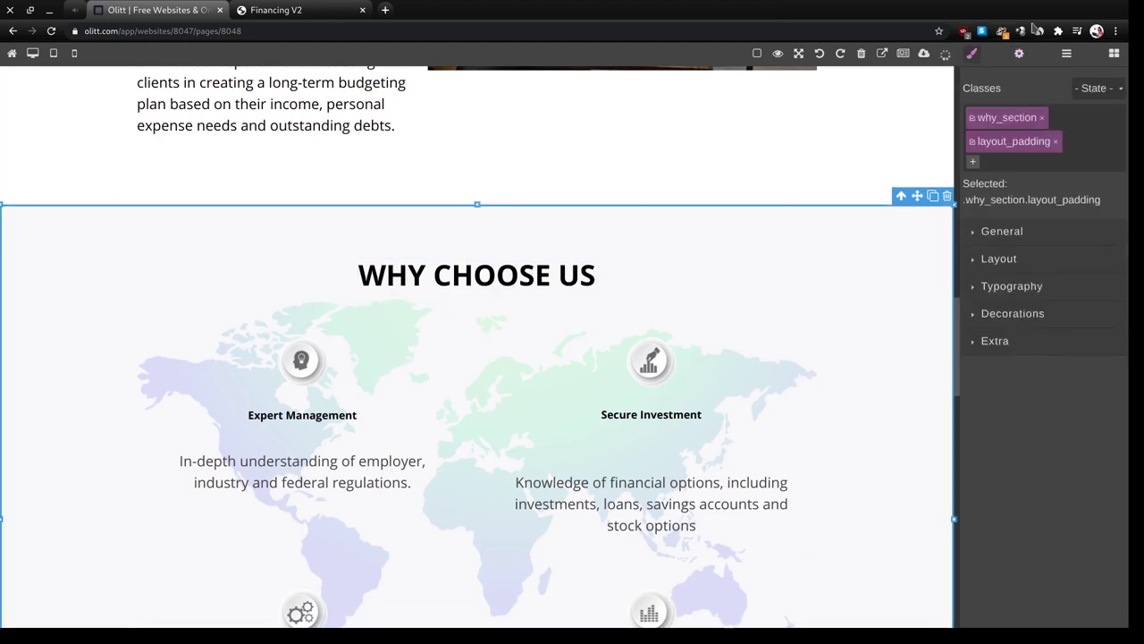
pyautogui.click(1019, 52)
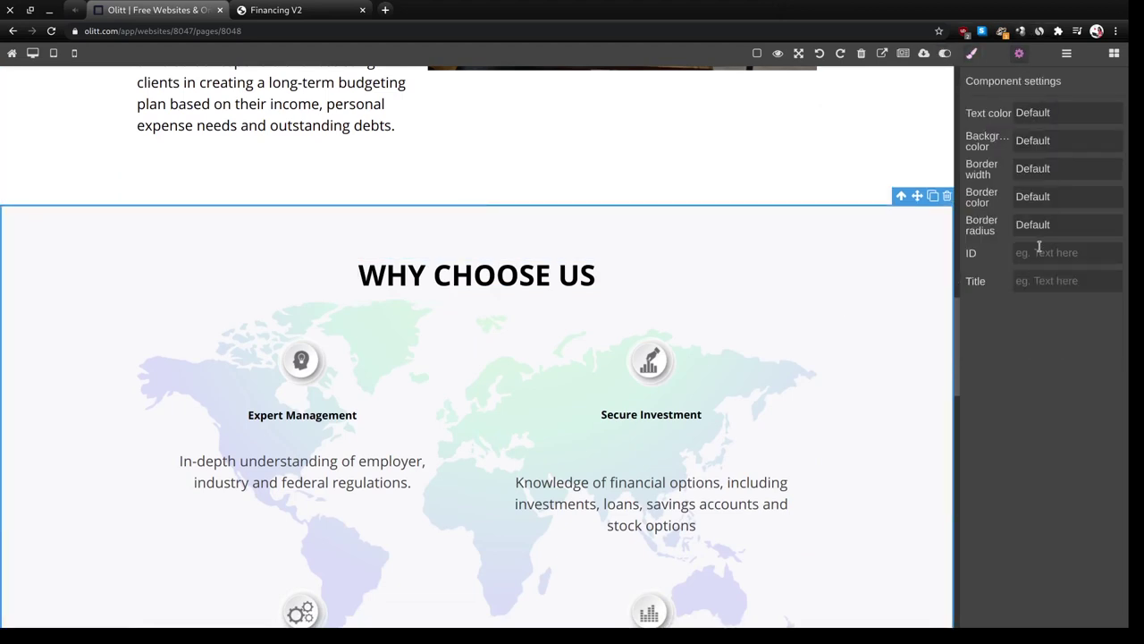
pyautogui.write('why')
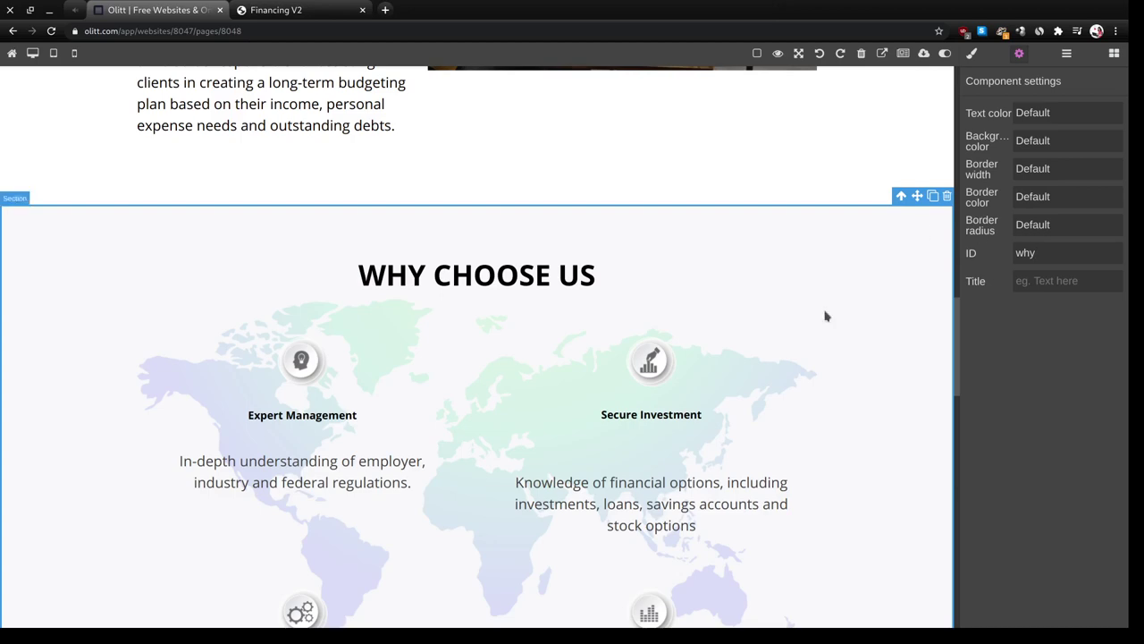
pyautogui.click(806, 355)
pyautogui.scroll(-2, 805, 355)
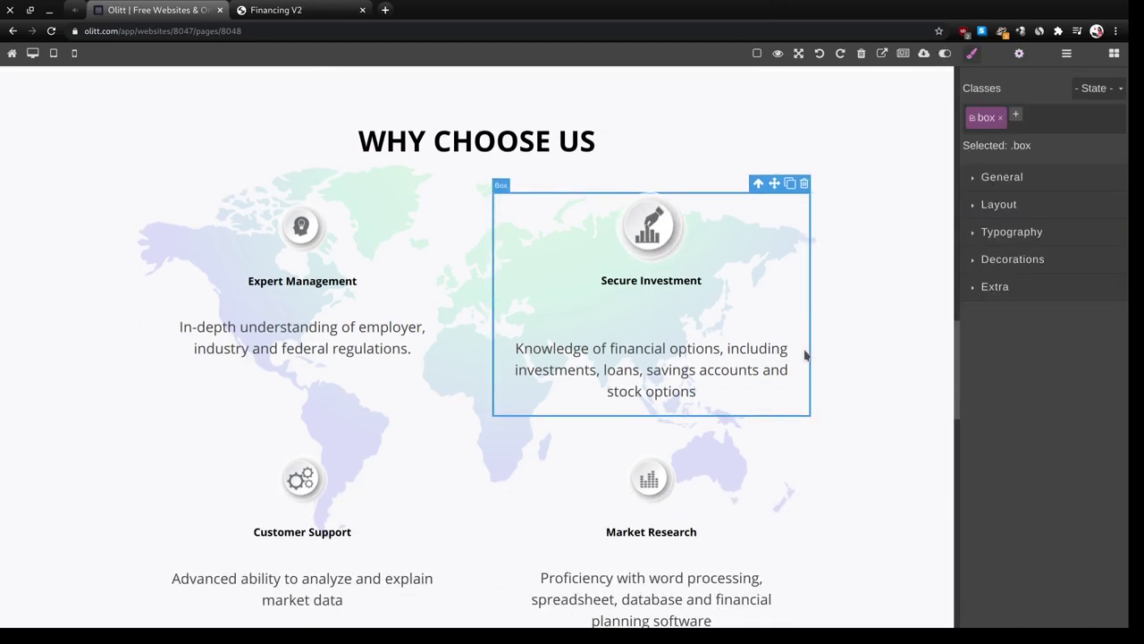
pyautogui.scroll(-7, 659, 400)
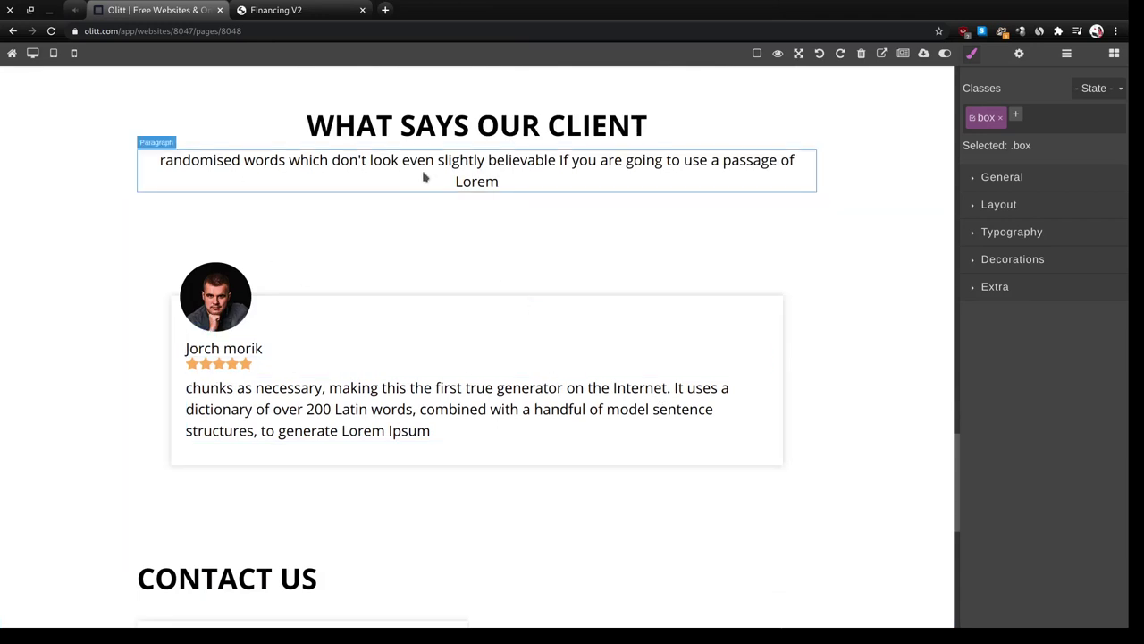
# - Replace the paragraph under WHAT SAYS OUR CLIENT with 'Meet some of our clients'
pyautogui.scroll(1, 424, 179)
pyautogui.scroll(-2, 424, 182)
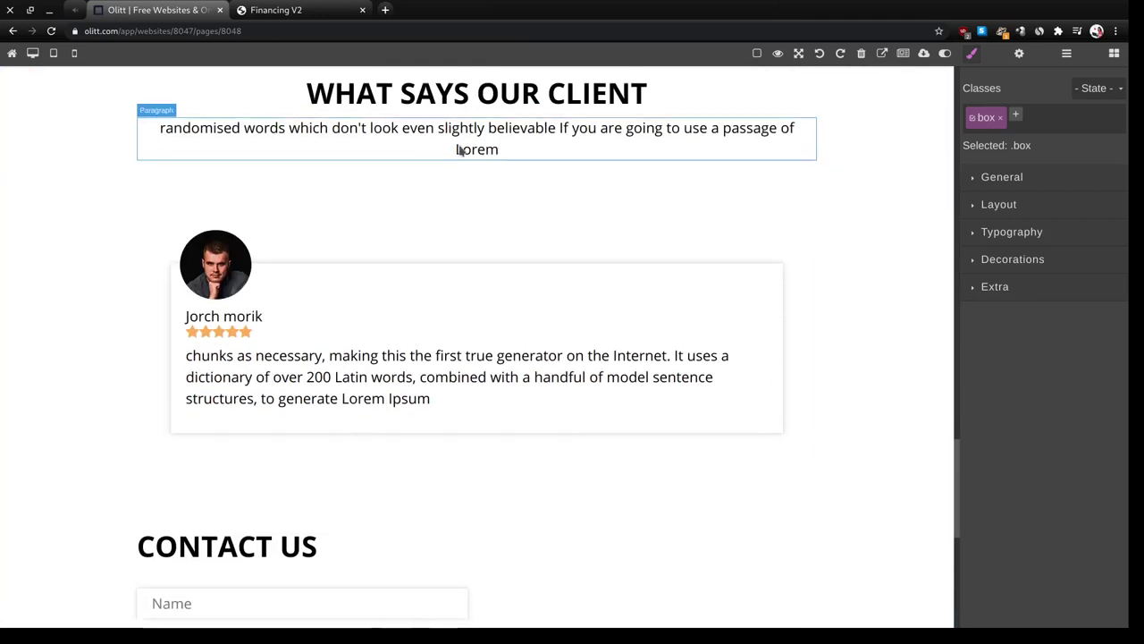
pyautogui.doubleClick(458, 150)
pyautogui.hotkey('ctrl', 'a')
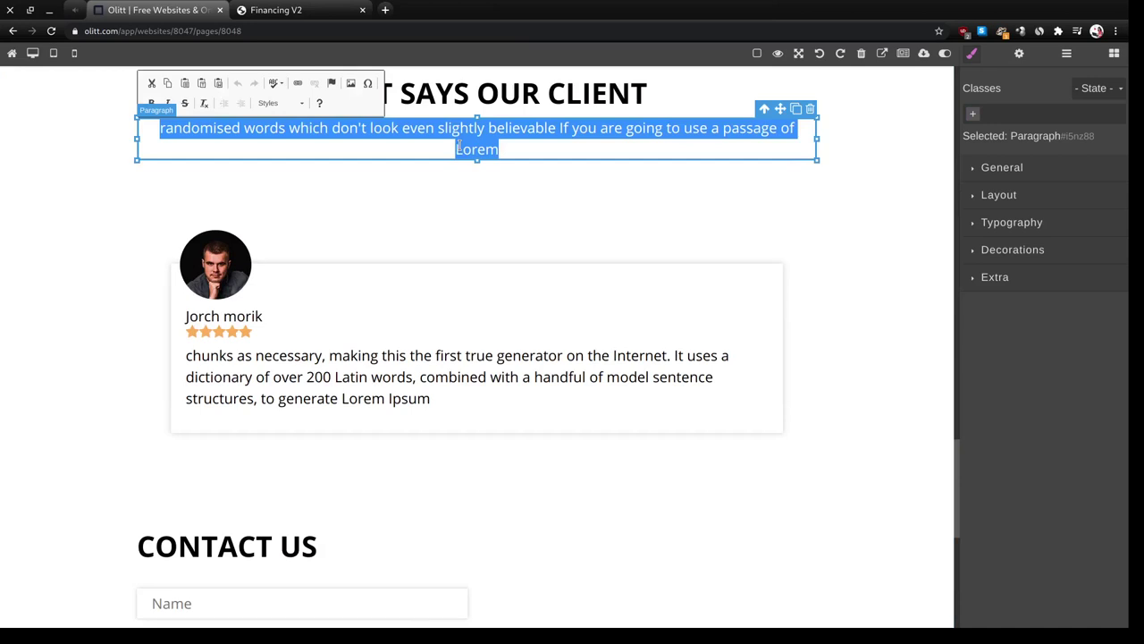
pyautogui.write('Meet s')
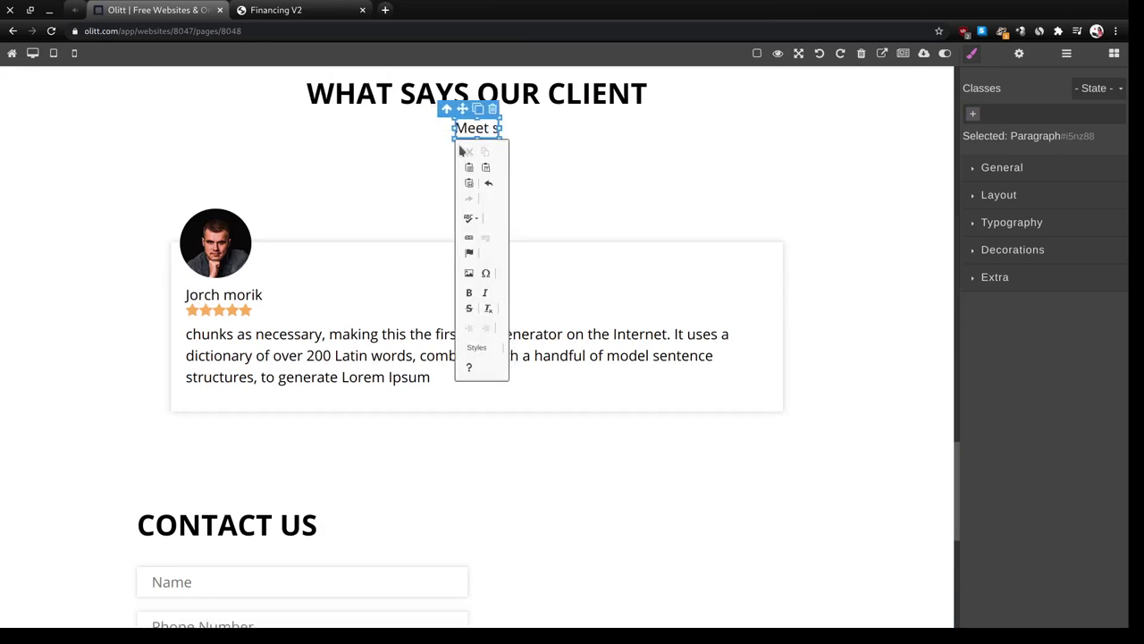
pyautogui.write('ome of our')
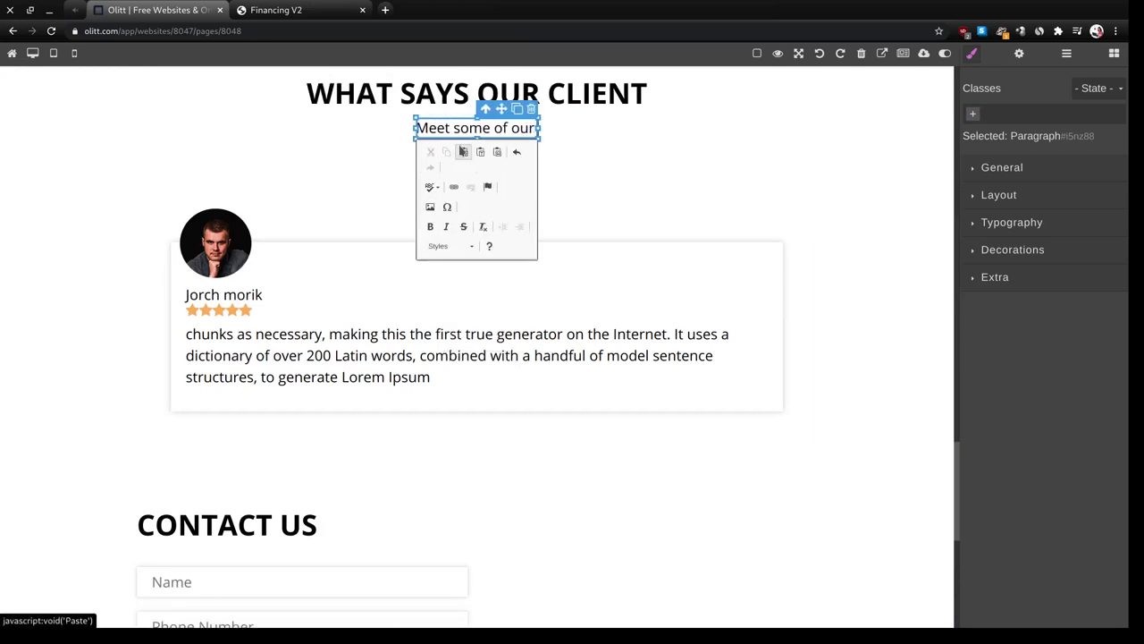
pyautogui.write(' clients')
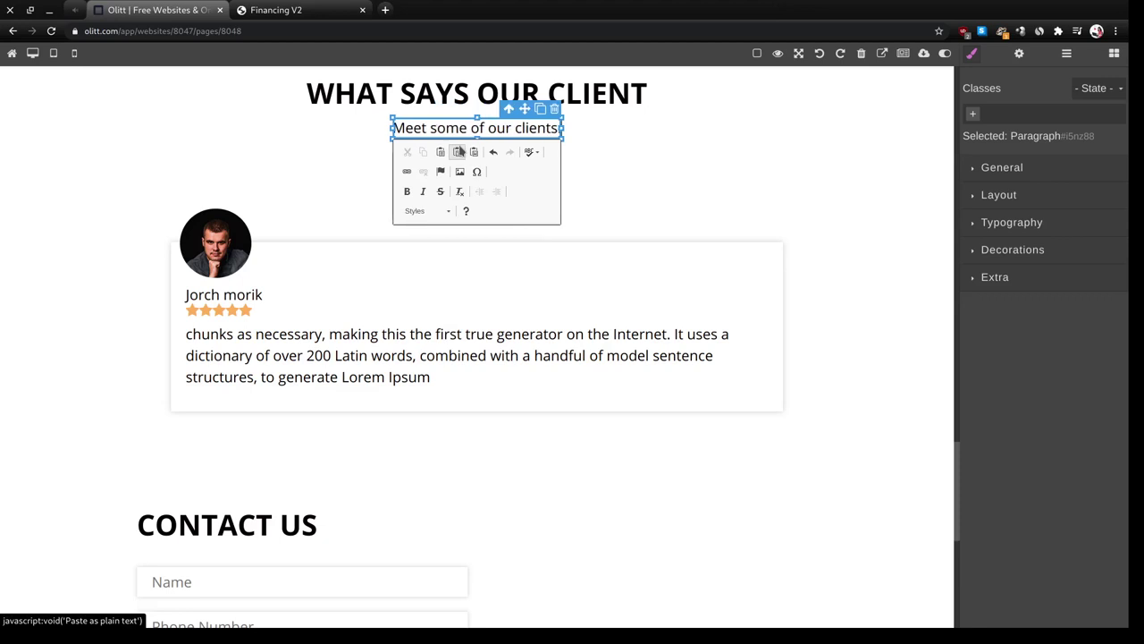
# - Rewrite the testimonial as 'Thee Freelance Financial Advisor is talented and hardworking. I highly recommend them.'
pyautogui.tripleClick(334, 365)
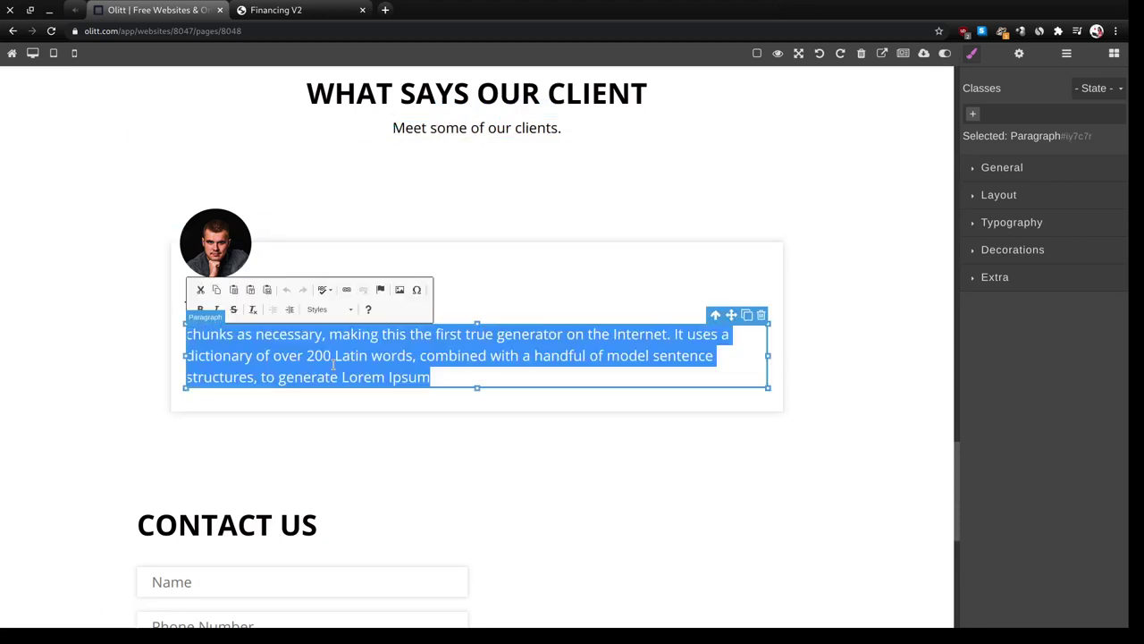
pyautogui.press('BackSpace')
pyautogui.write('Thee ')
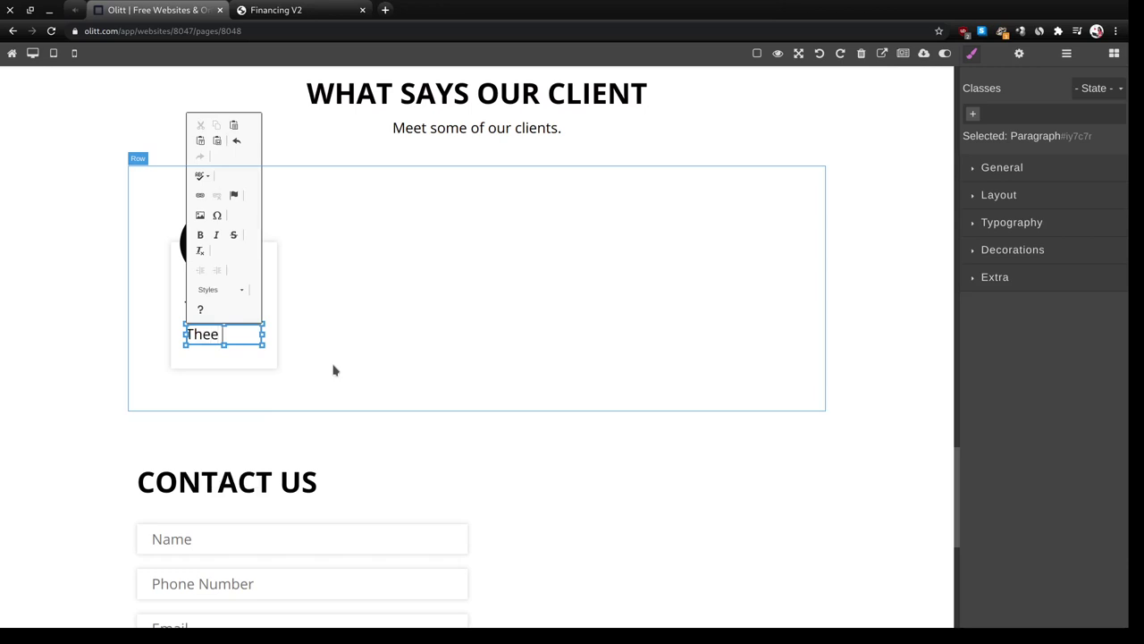
pyautogui.write('Freelanc')
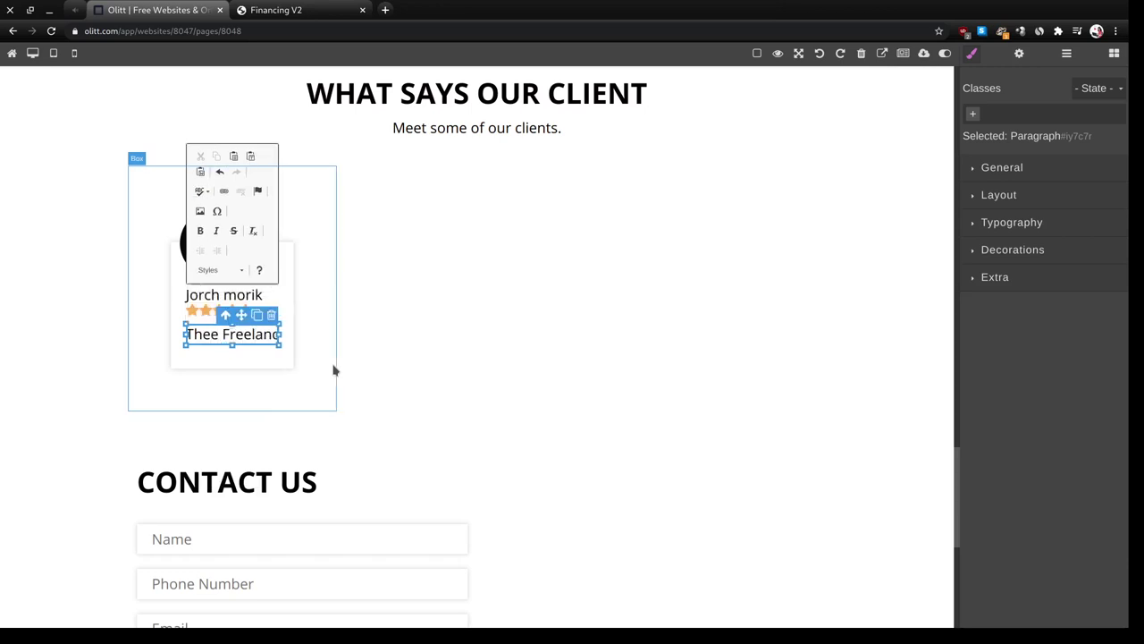
pyautogui.write('e Financial')
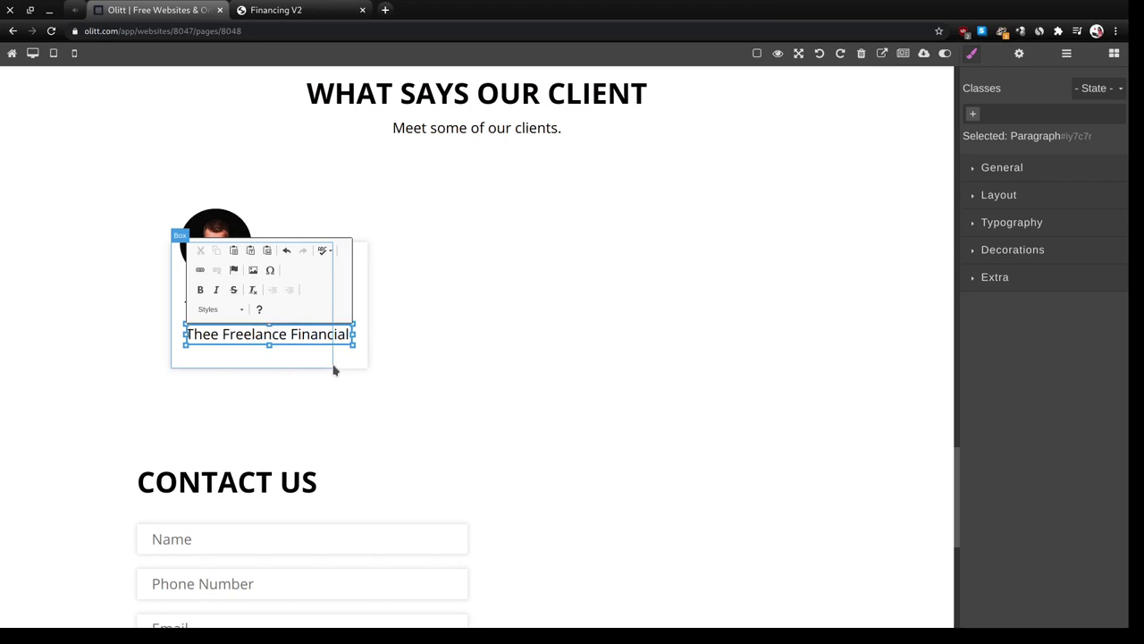
pyautogui.write(' Advis')
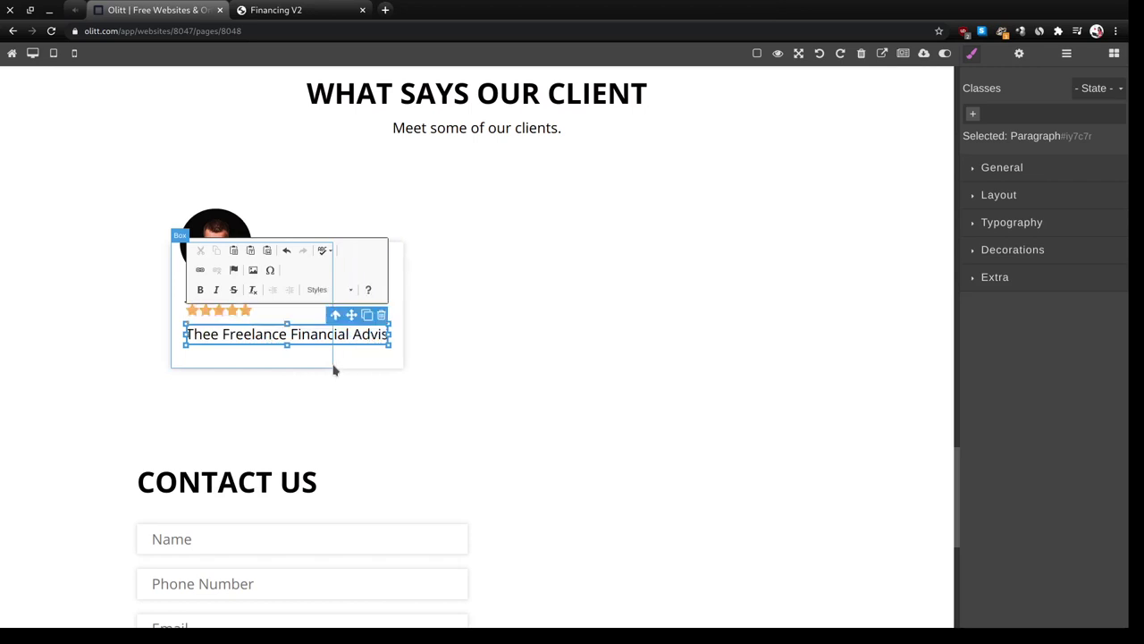
pyautogui.write('or is ta')
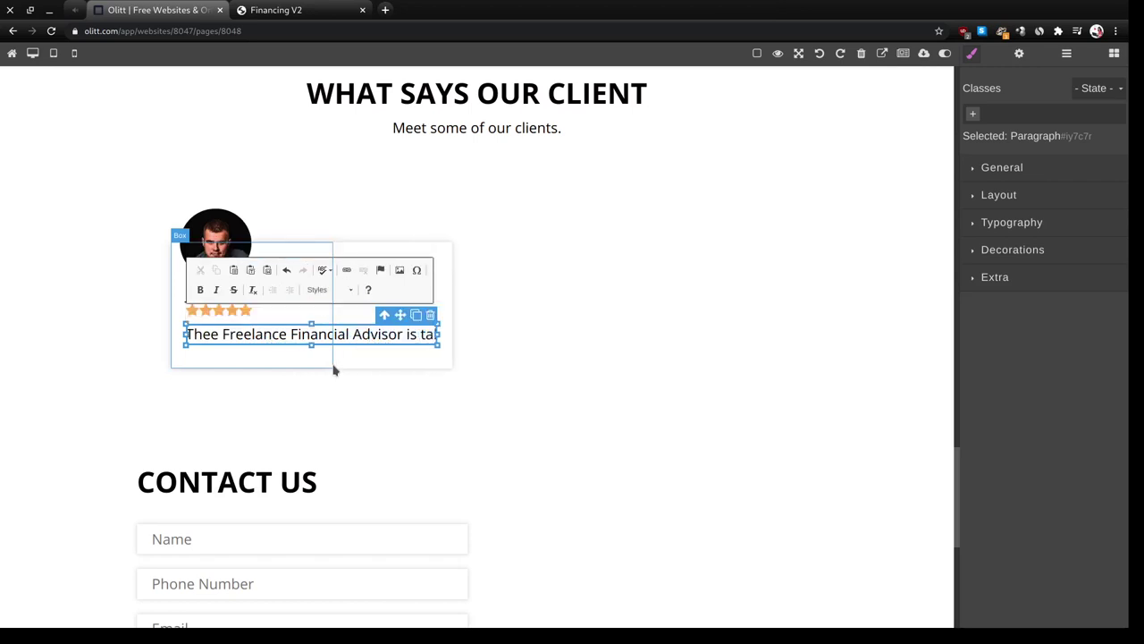
pyautogui.write('lented and')
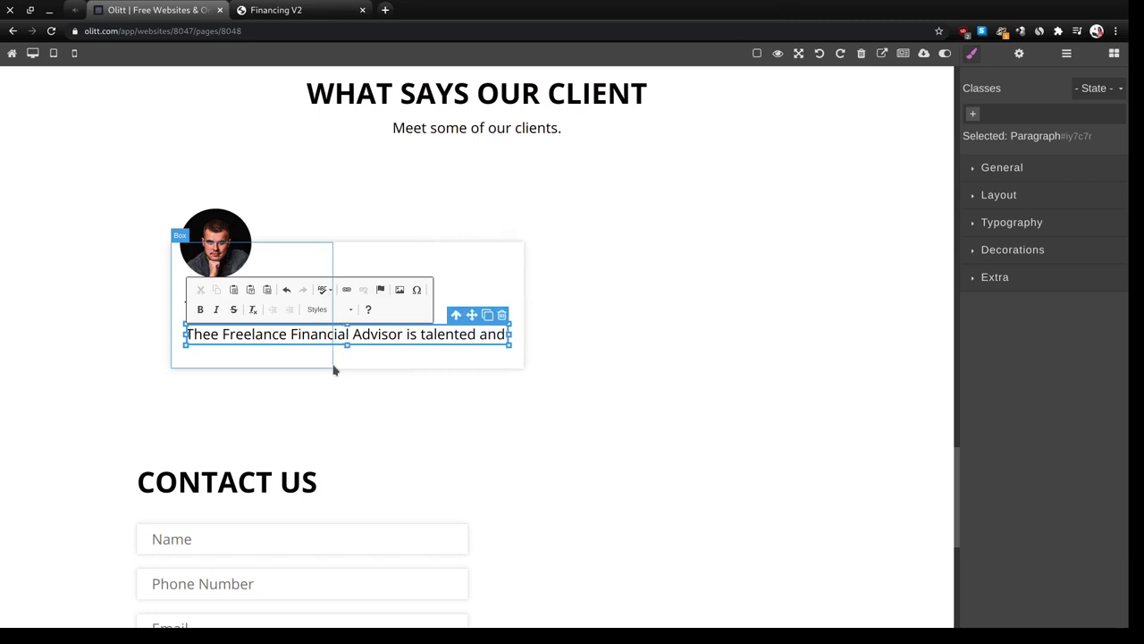
pyautogui.write(' hardworkin')
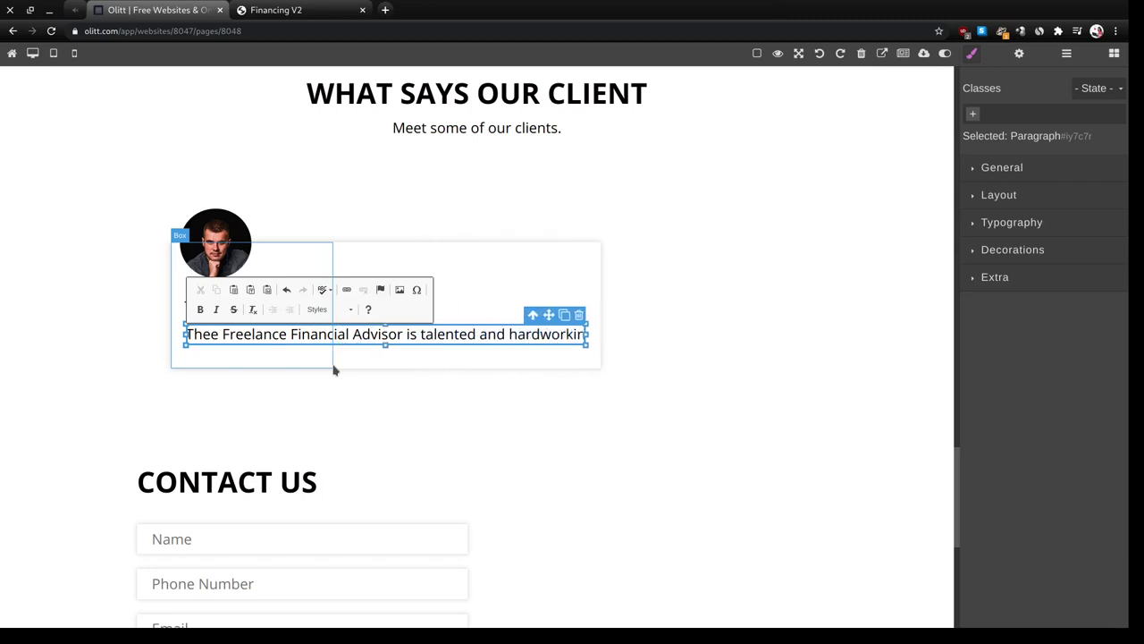
pyautogui.write('g. I high')
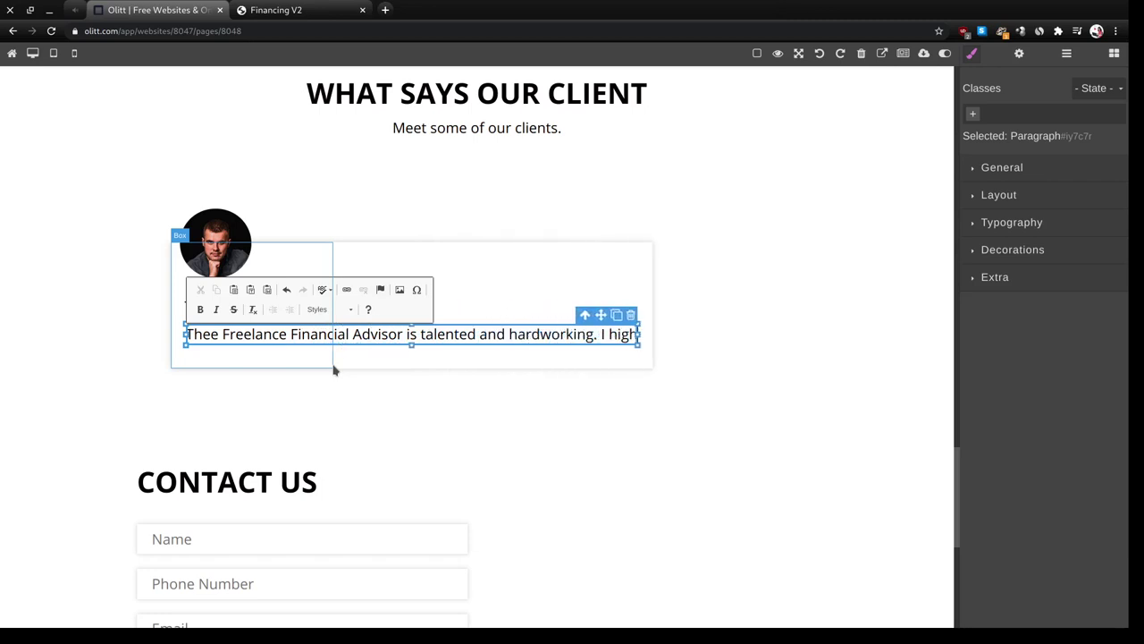
pyautogui.write('tly')
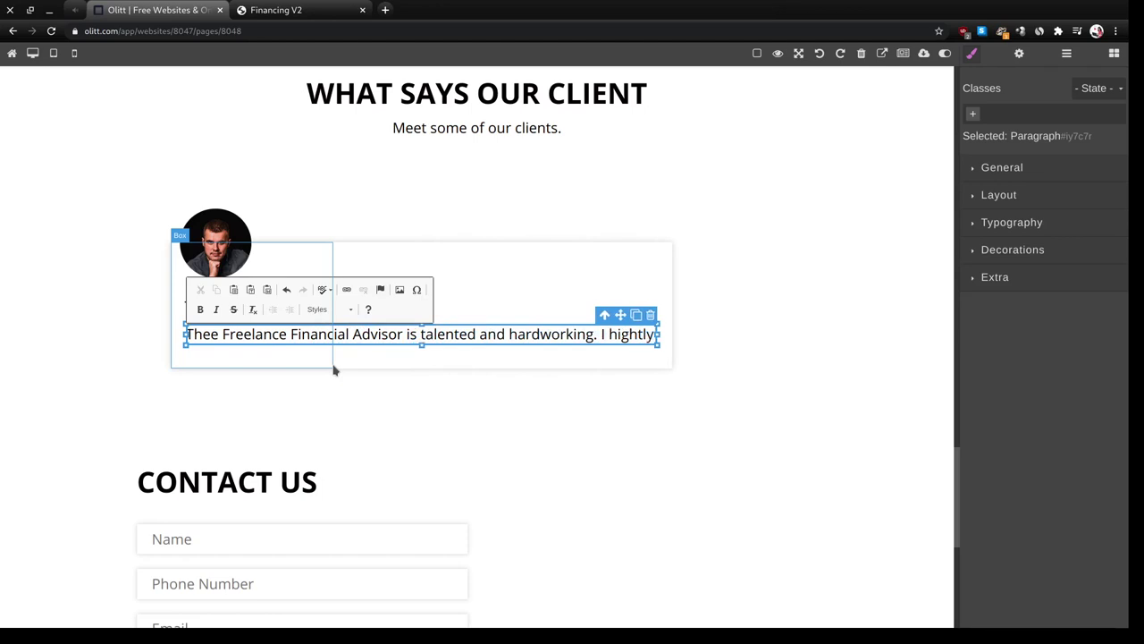
pyautogui.press('BackSpace')
pyautogui.press('BackSpace')
pyautogui.press('BackSpace')
pyautogui.write('ly re')
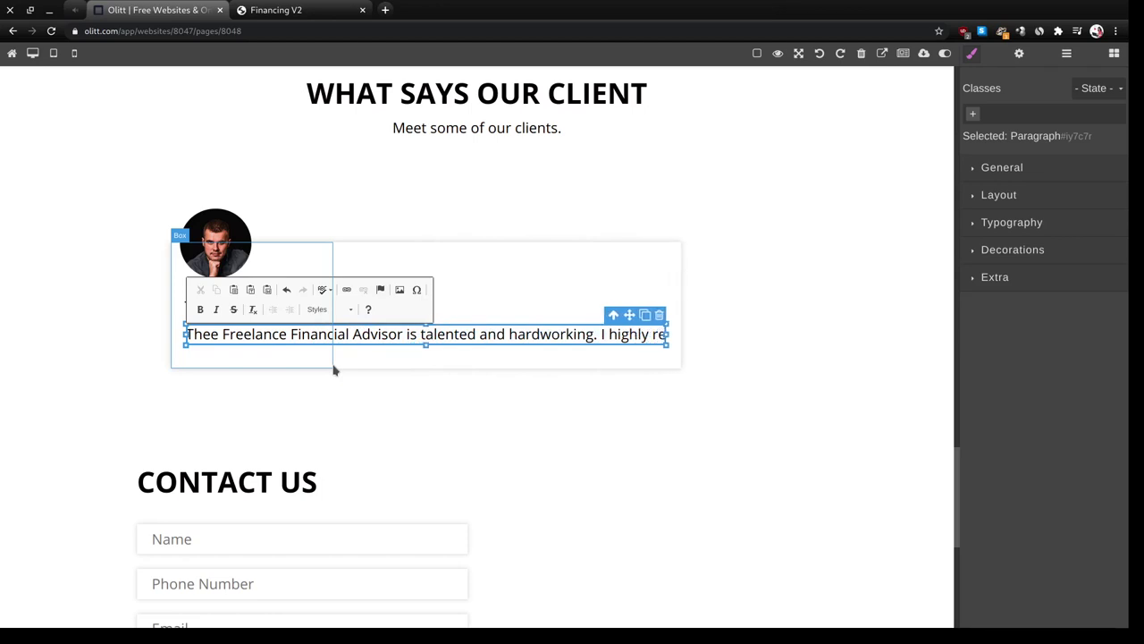
pyautogui.write('commend tem')
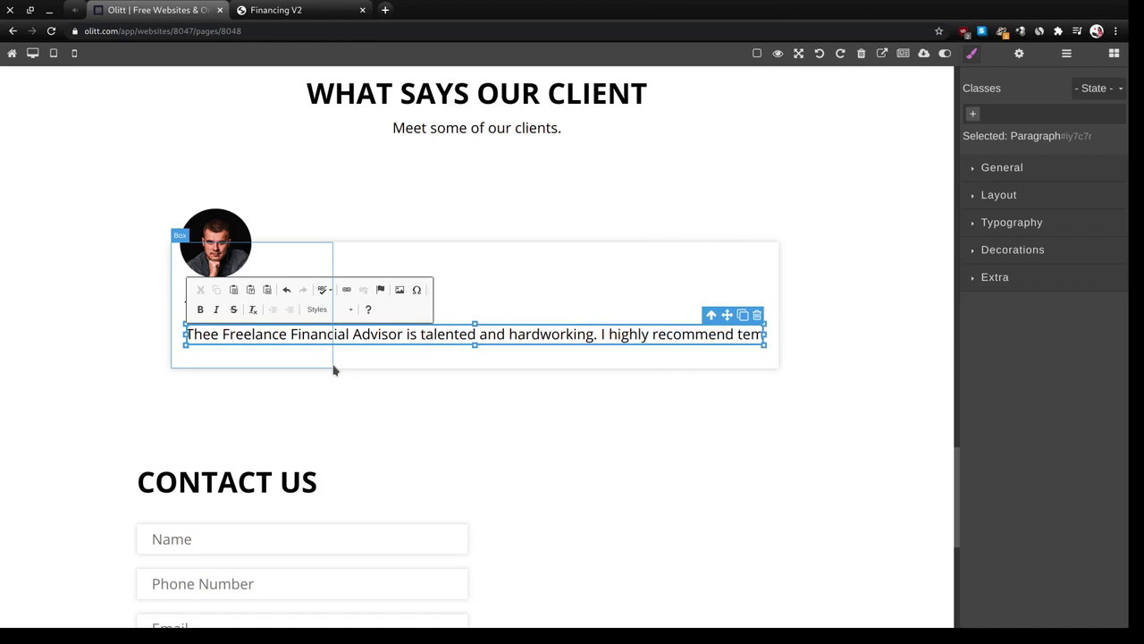
pyautogui.press('BackSpace')
pyautogui.press('BackSpace')
pyautogui.write('hem')
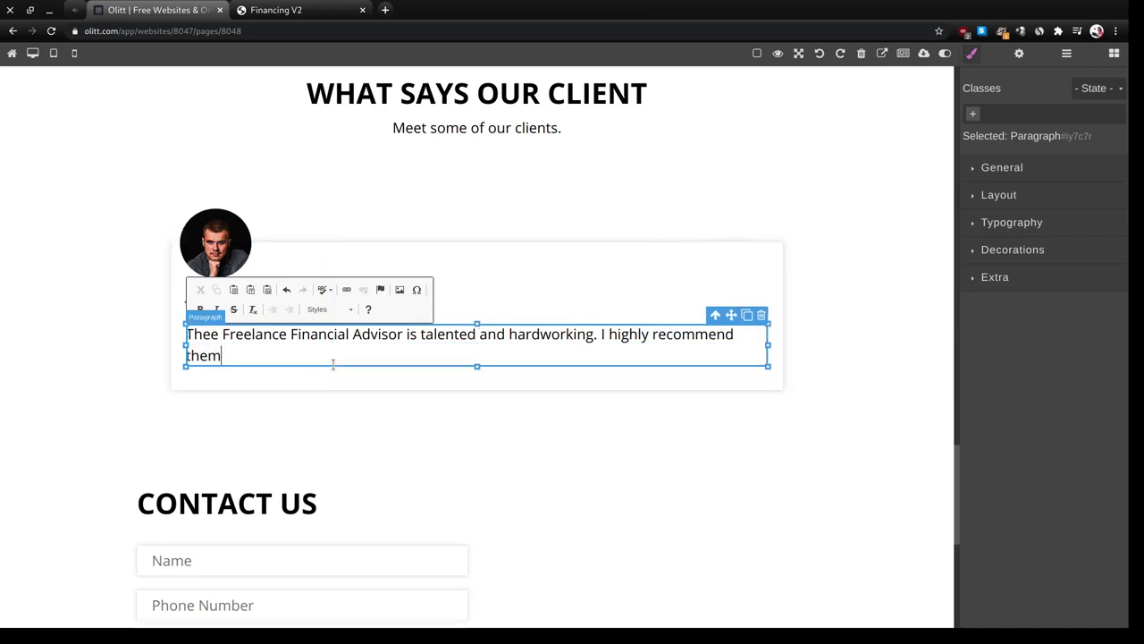
pyautogui.write('.')
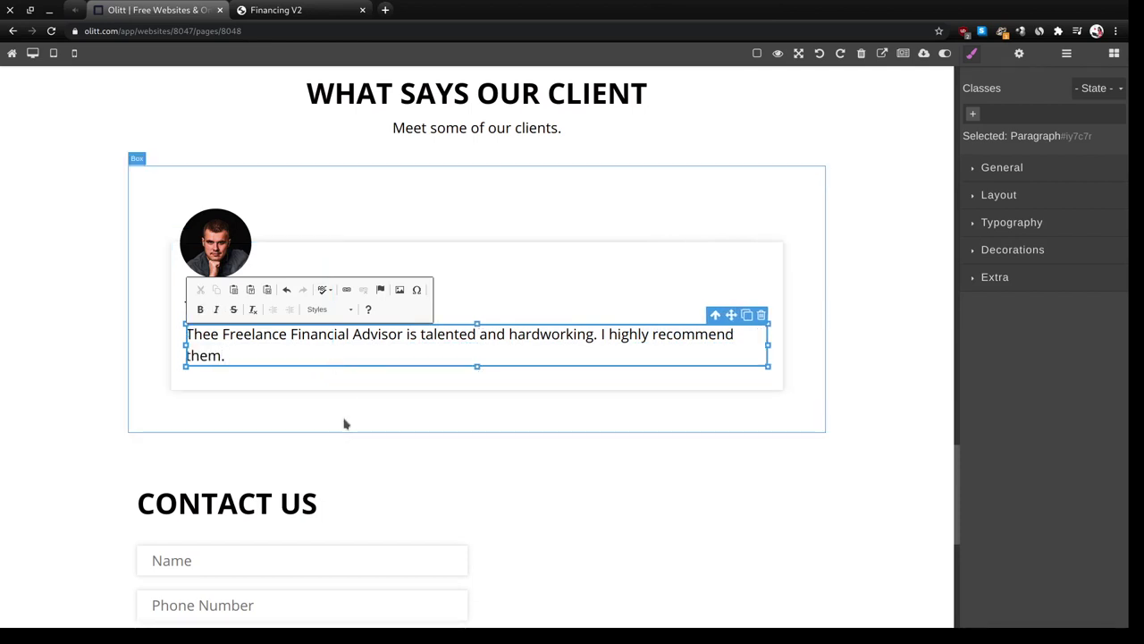
# - Select the Contact Us section, then the empty map box beside its form
pyautogui.scroll(-2, 345, 415)
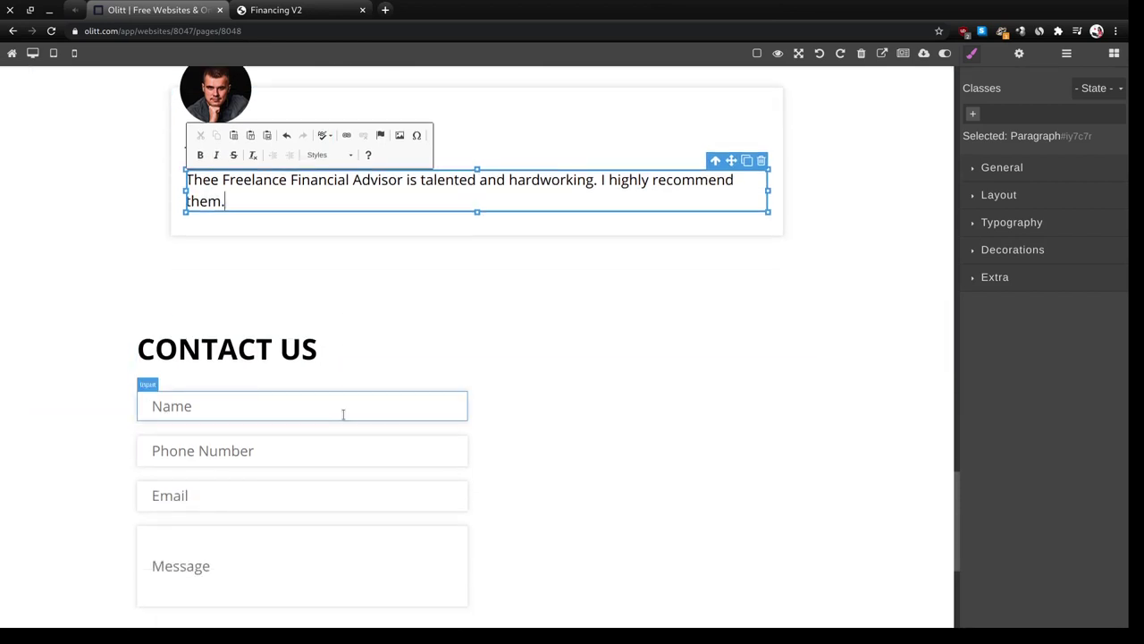
pyautogui.click(29, 384)
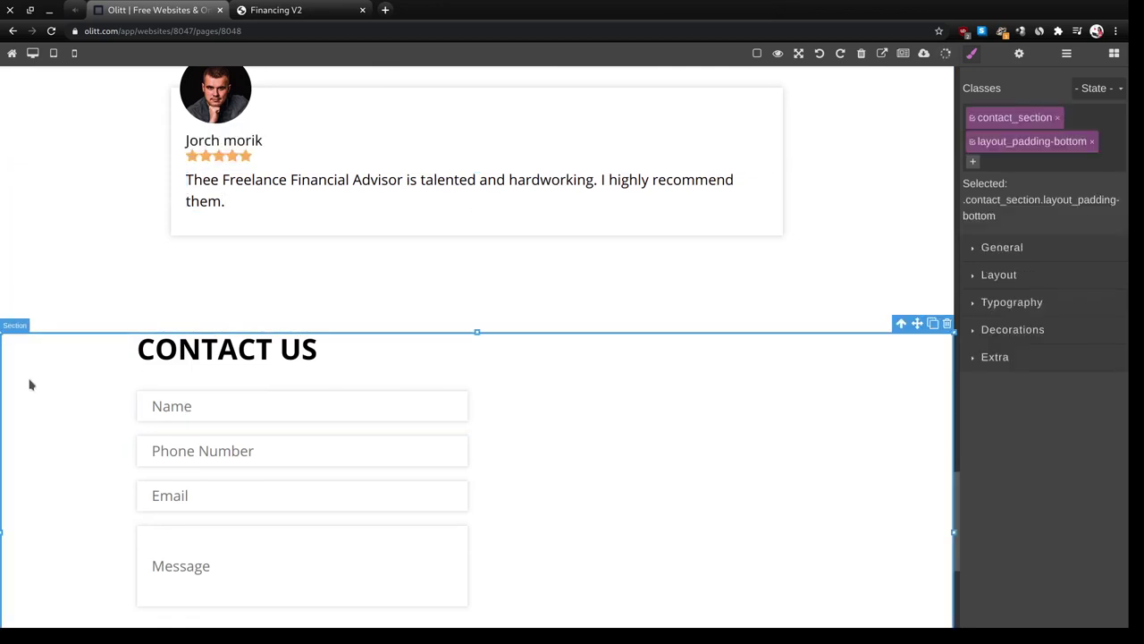
pyautogui.click(1019, 54)
pyautogui.scroll(-3, 738, 541)
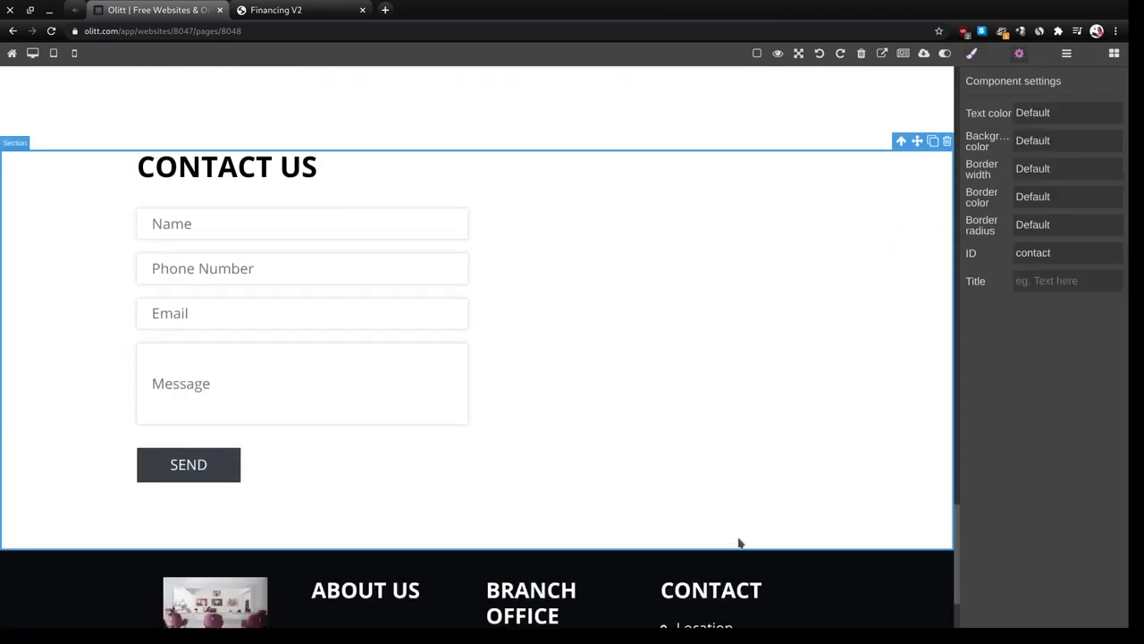
pyautogui.click(586, 312)
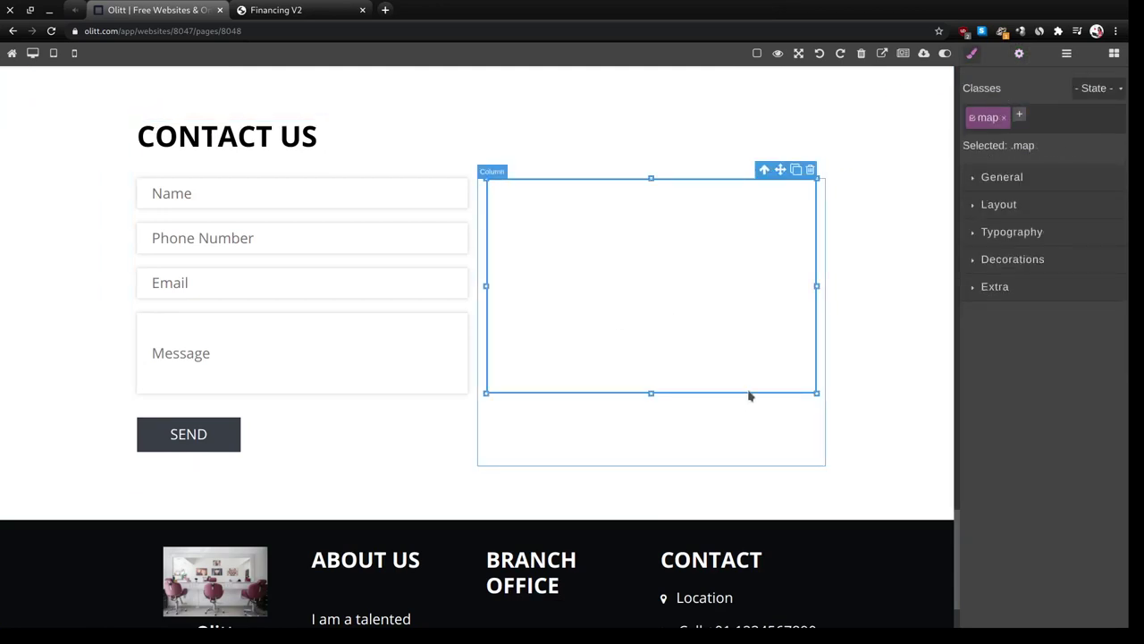
pyautogui.scroll(-2, 747, 394)
pyautogui.scroll(2, 706, 230)
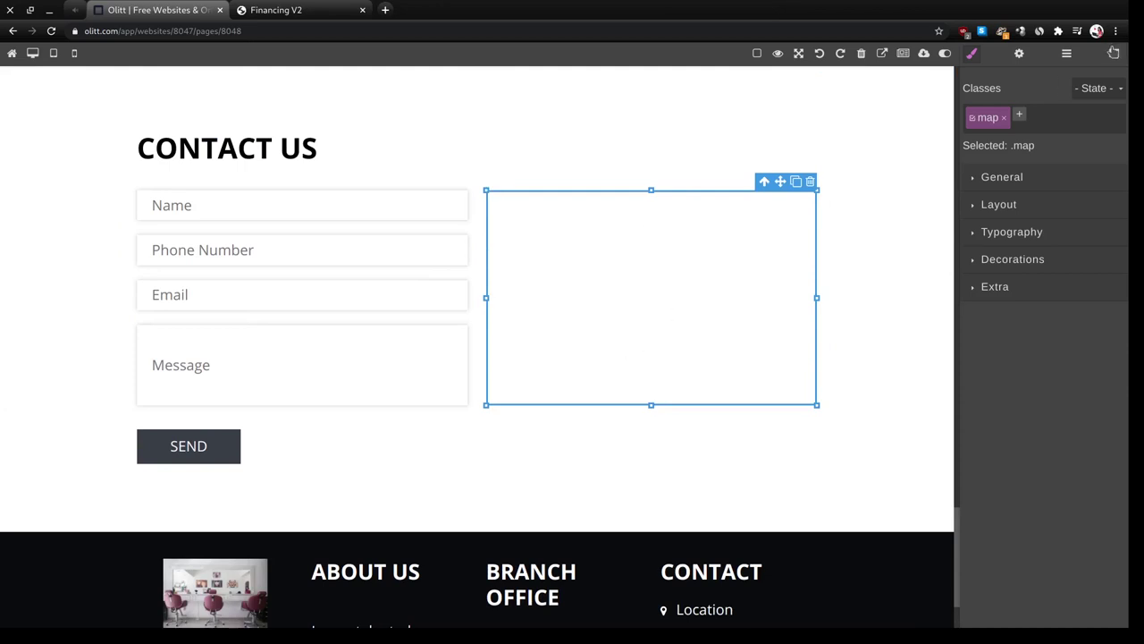
# - Drag a Map block from the Basic blocks into the empty box beside the contact form
pyautogui.click(1114, 53)
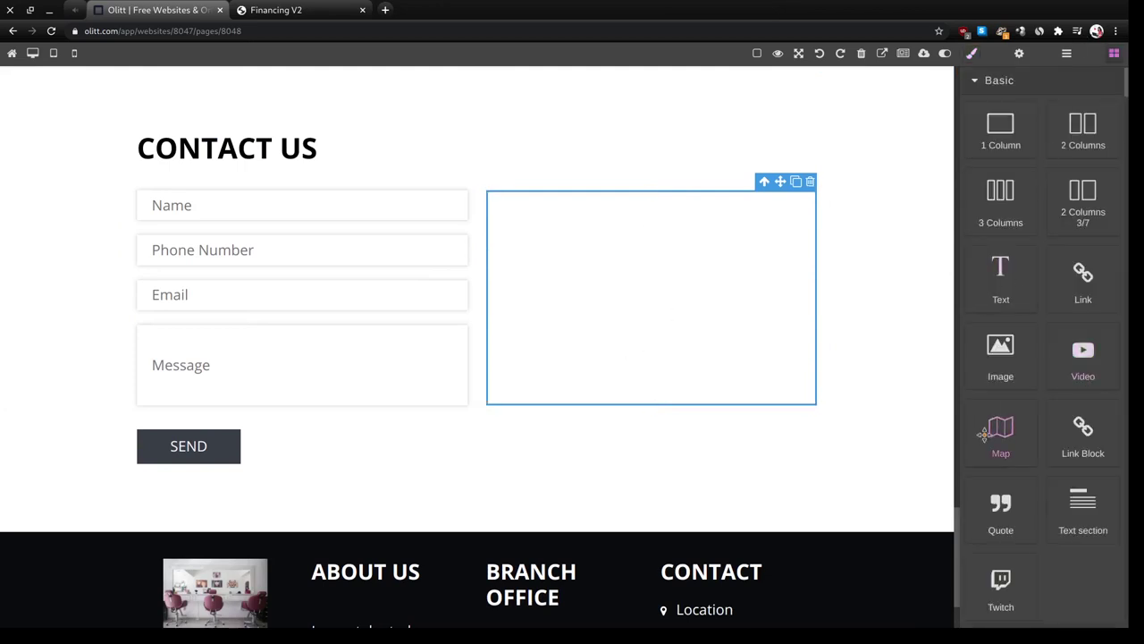
pyautogui.moveTo(1009, 438); pyautogui.dragTo(649, 288)
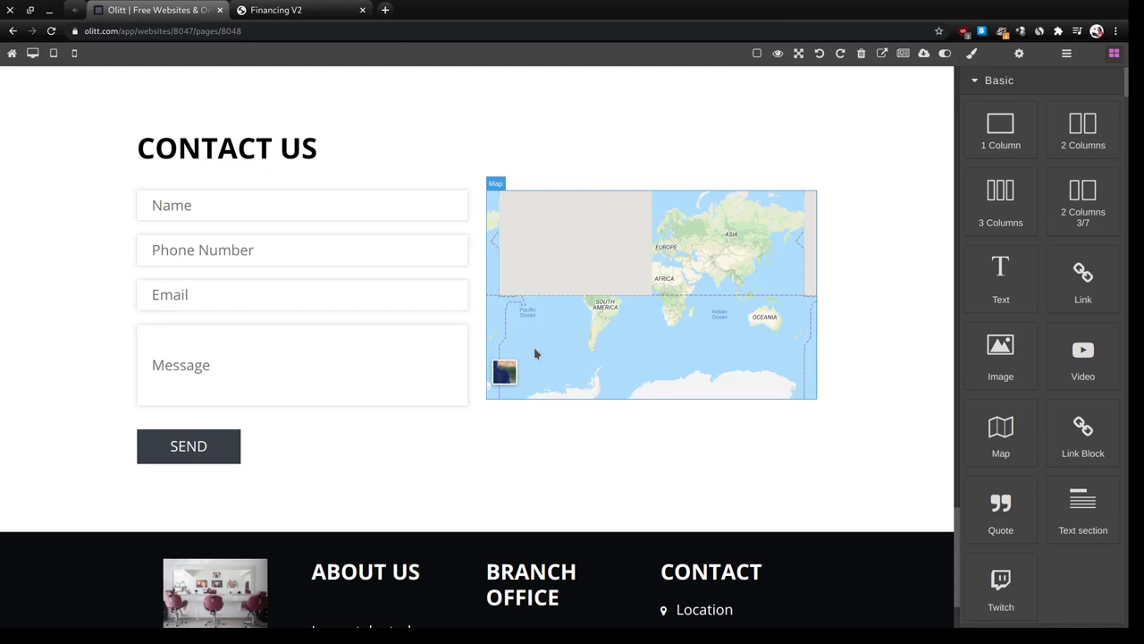
pyautogui.click(659, 272)
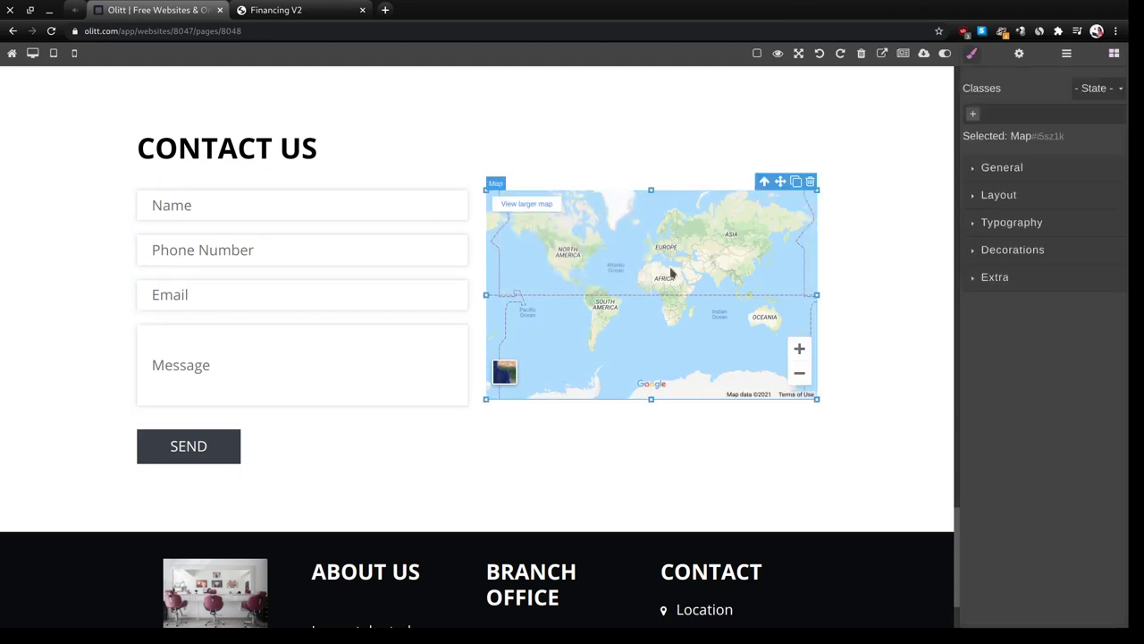
# - Set the map address to George Town, Malaysia and zoom in on Penang
pyautogui.click(1018, 55)
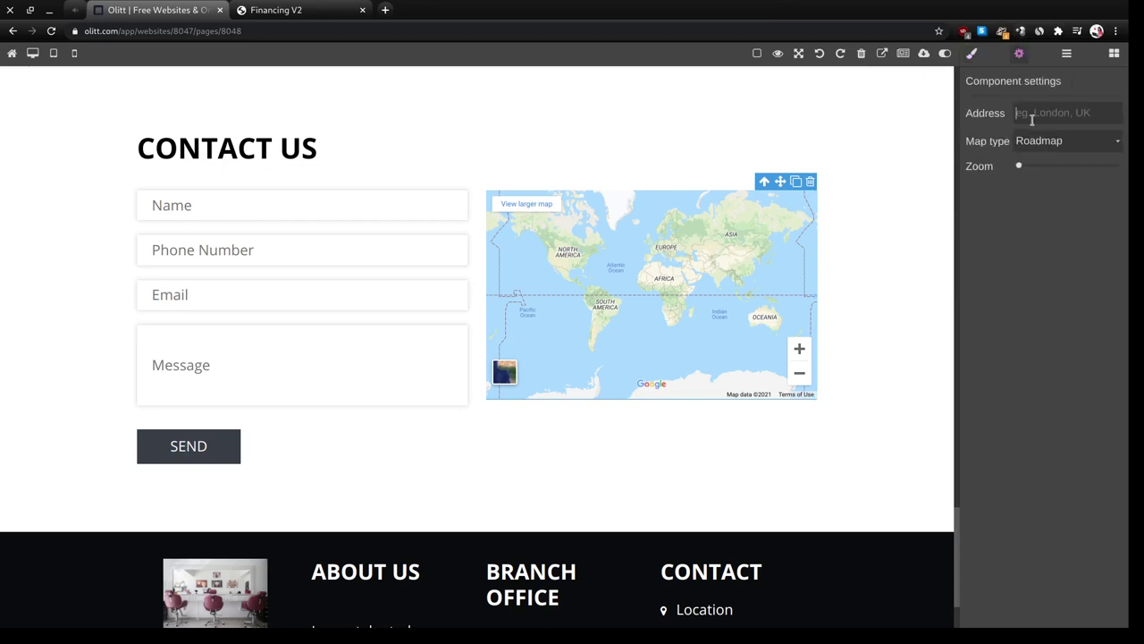
pyautogui.scroll(-2, 810, 307)
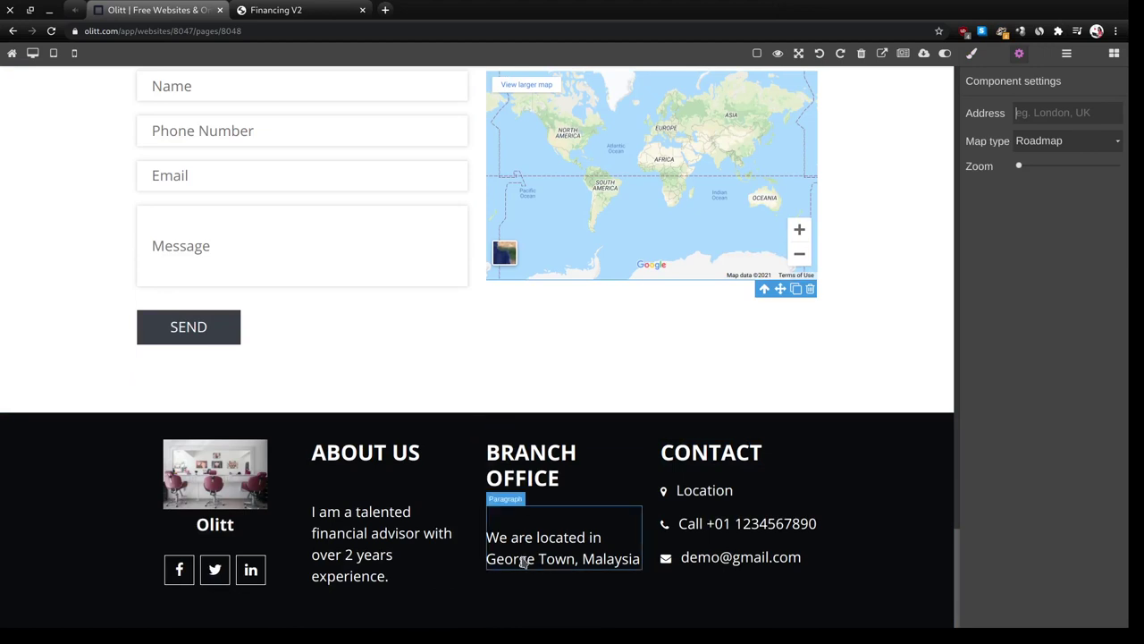
pyautogui.click(1035, 114)
pyautogui.write('George Town, M')
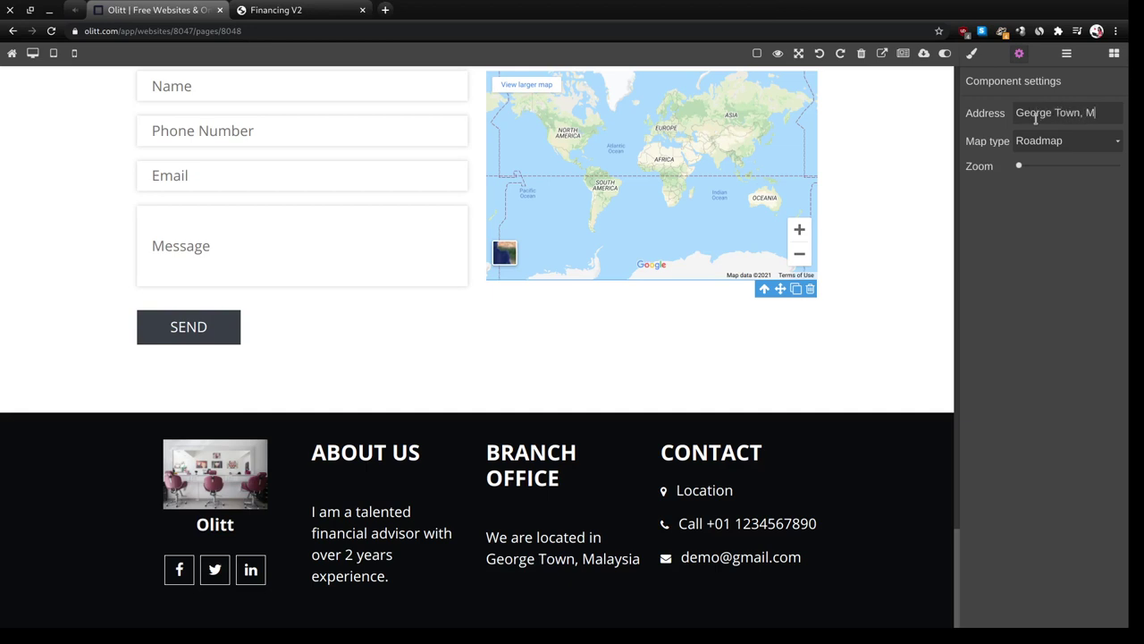
pyautogui.write('alaysia')
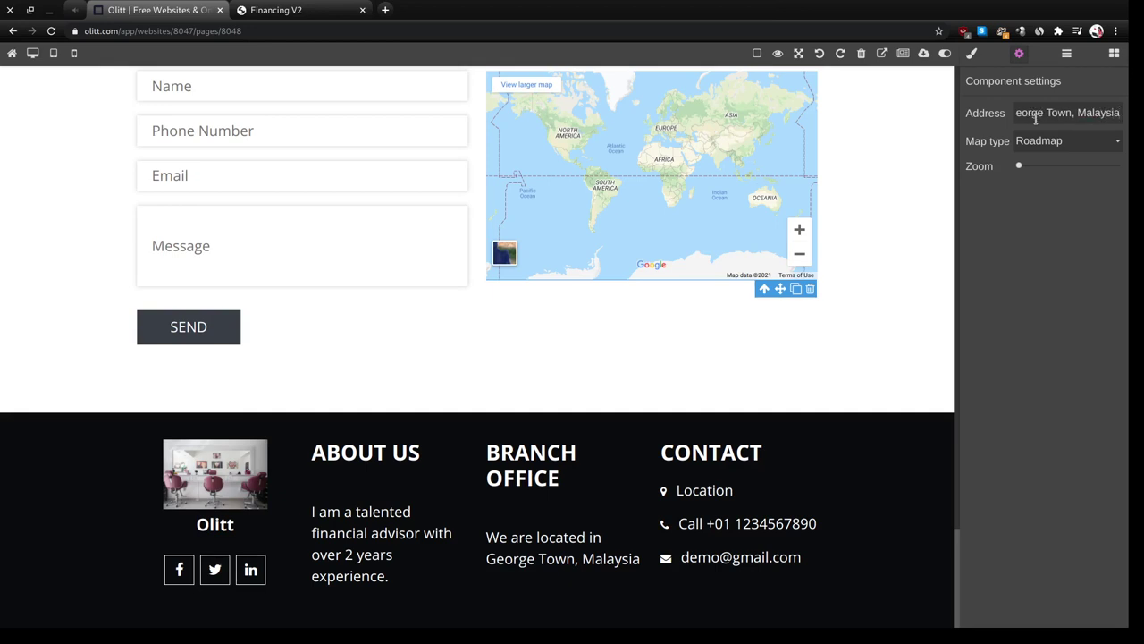
pyautogui.press('Return')
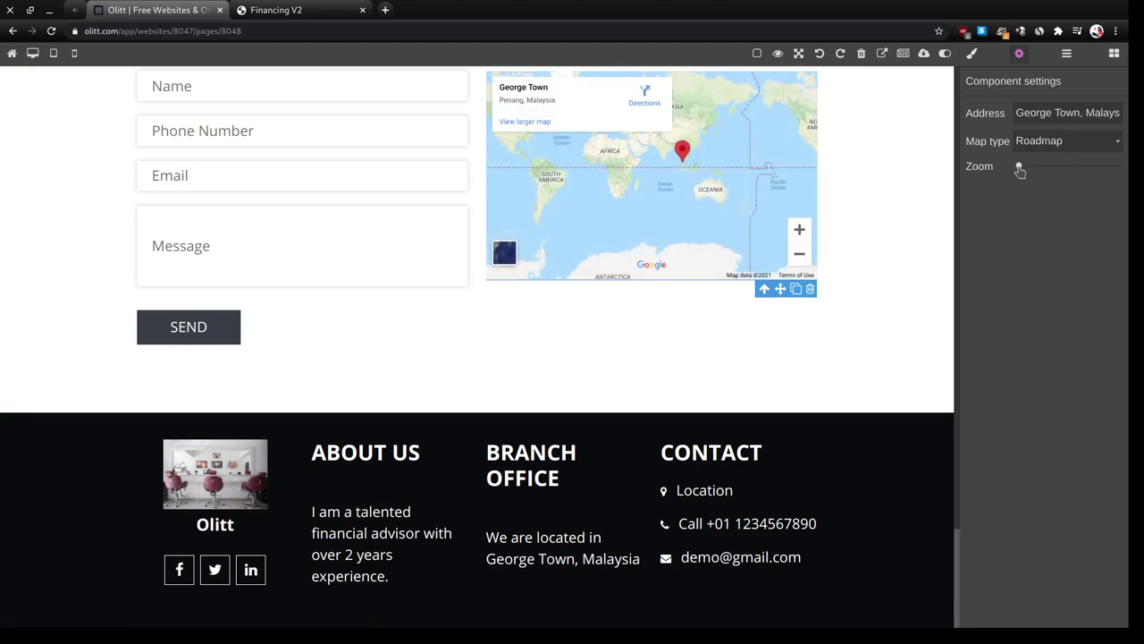
pyautogui.moveTo(1020, 170); pyautogui.dragTo(1060, 166)
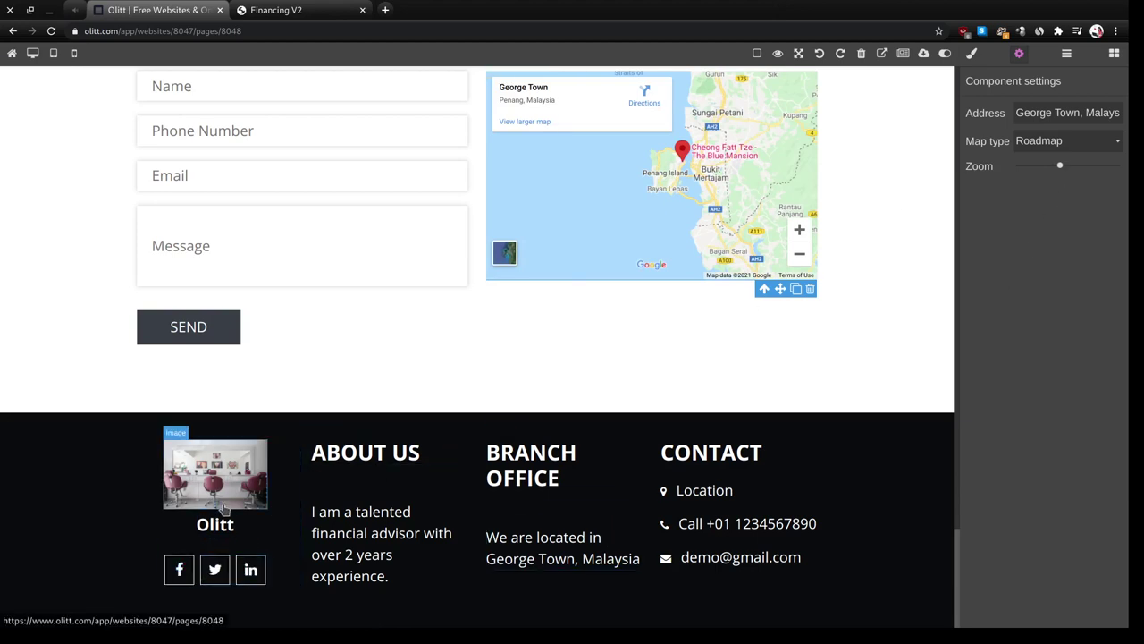
# - Replace the footer name 'Olitt' with 'Thee Freelance Financial Advisor'
pyautogui.click(204, 526)
pyautogui.doubleClick(204, 526)
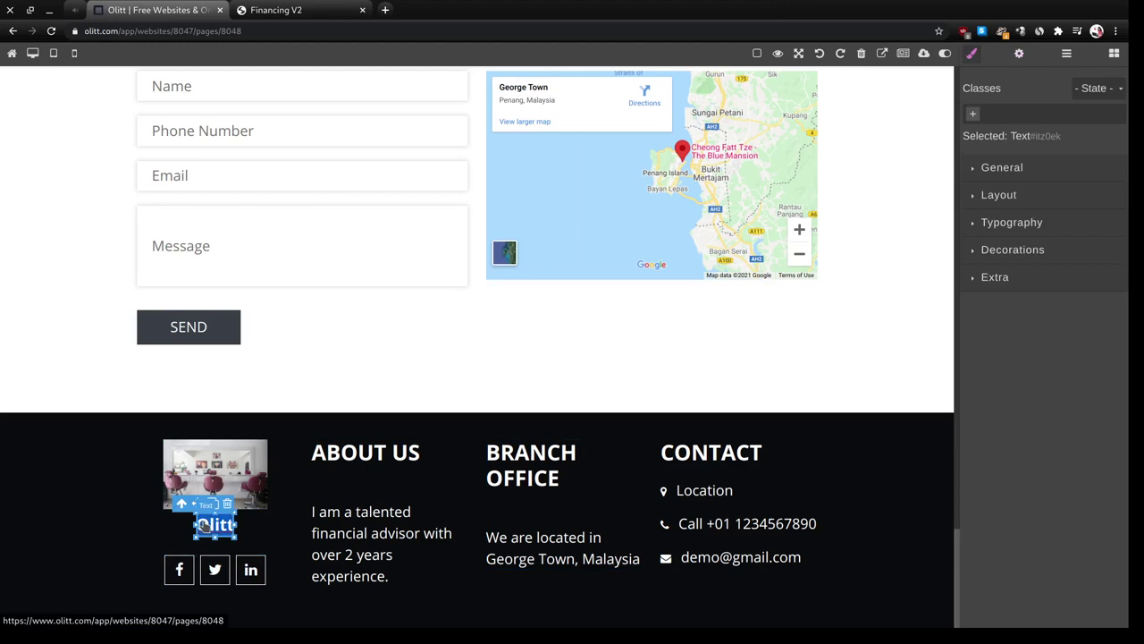
pyautogui.write('Thee F')
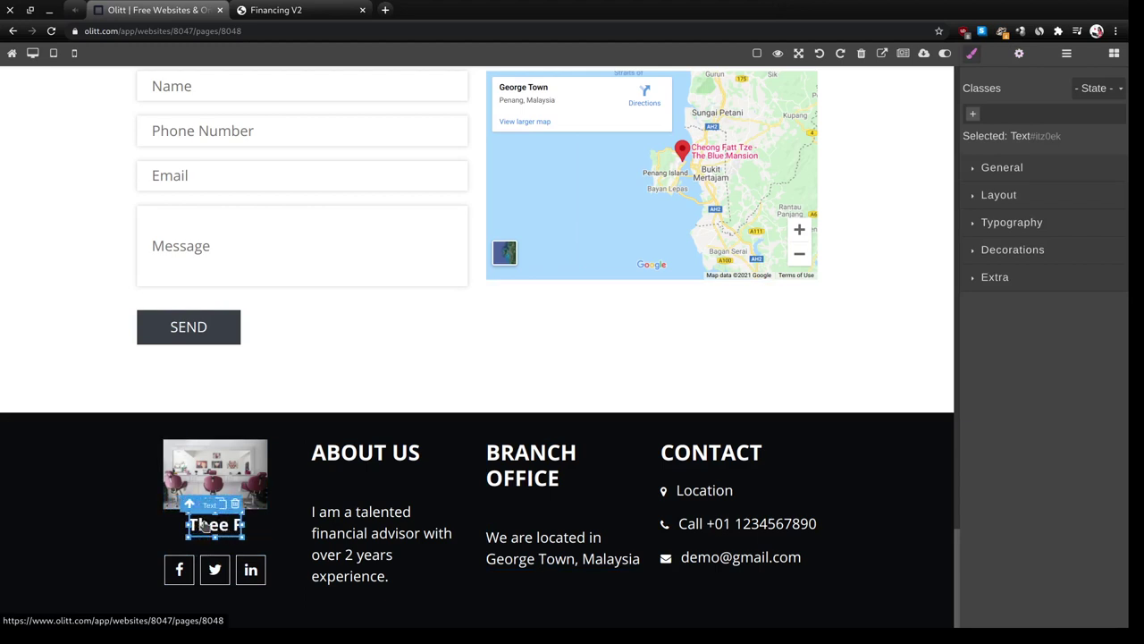
pyautogui.write('reelance')
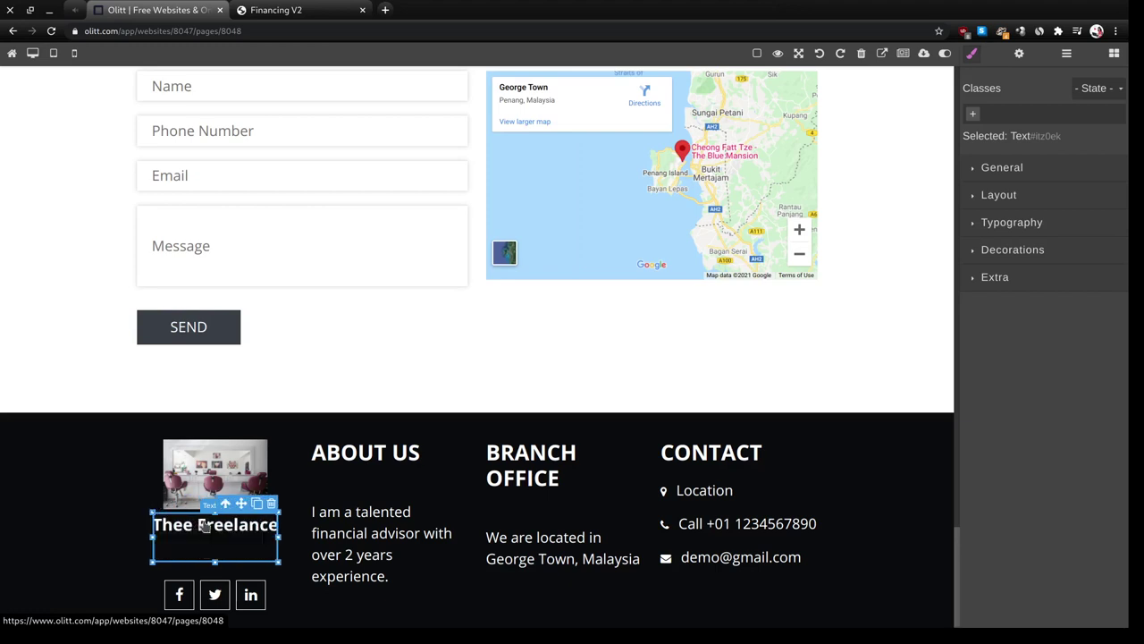
pyautogui.write(' Financial')
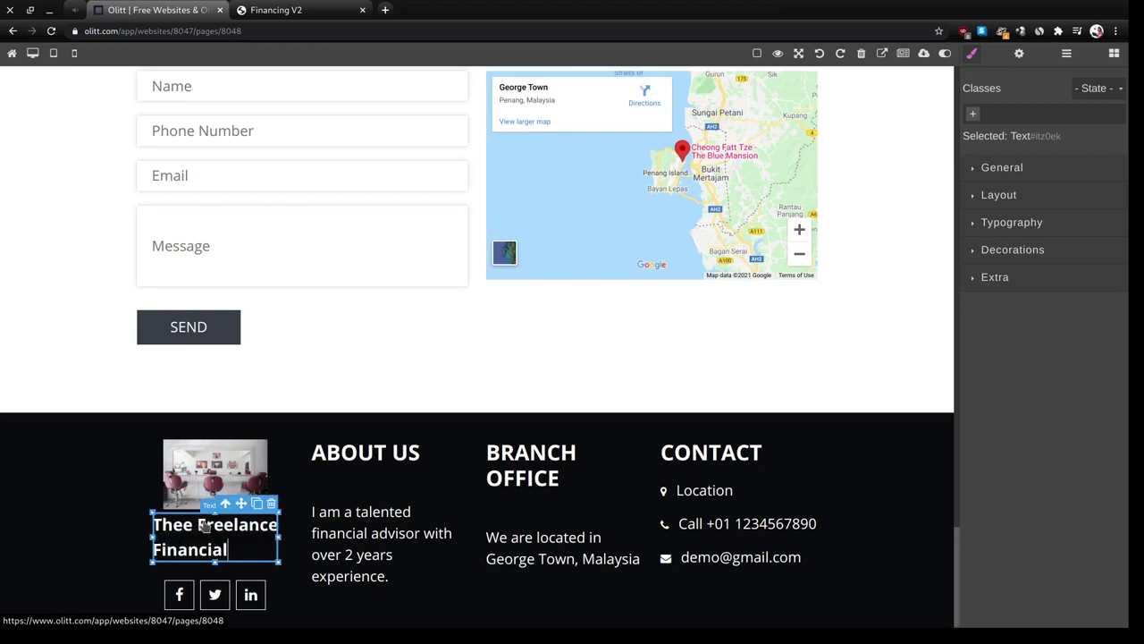
pyautogui.write(' Advisor')
pyautogui.scroll(-1, 179, 559)
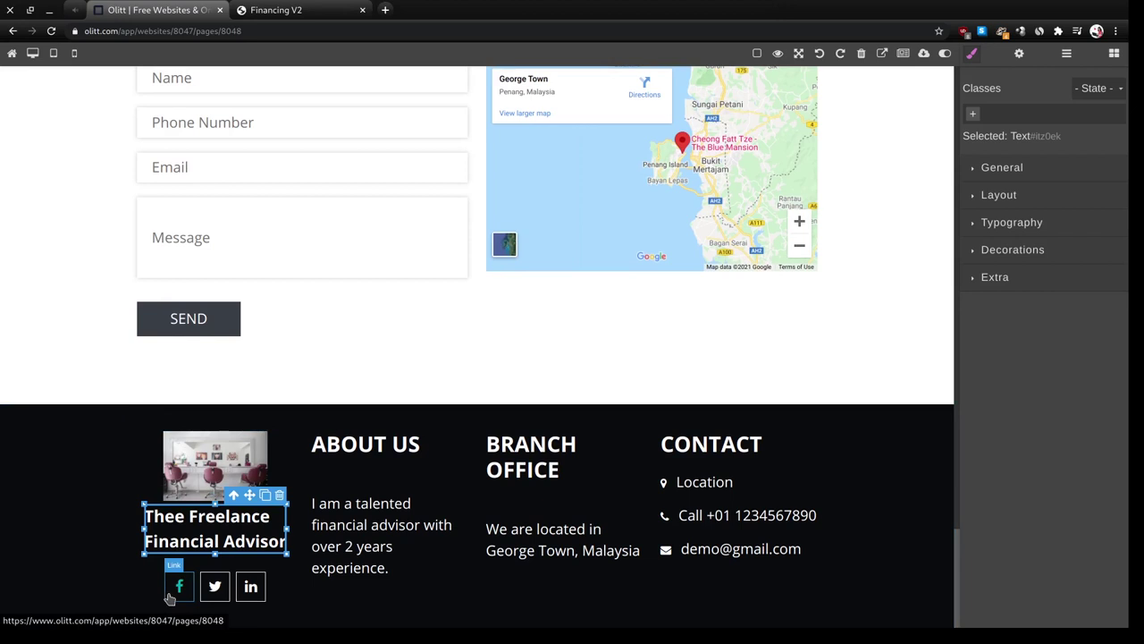
# - Link the footer Facebook icon to the advisor's Facebook page, opening in a new window
pyautogui.click(168, 596)
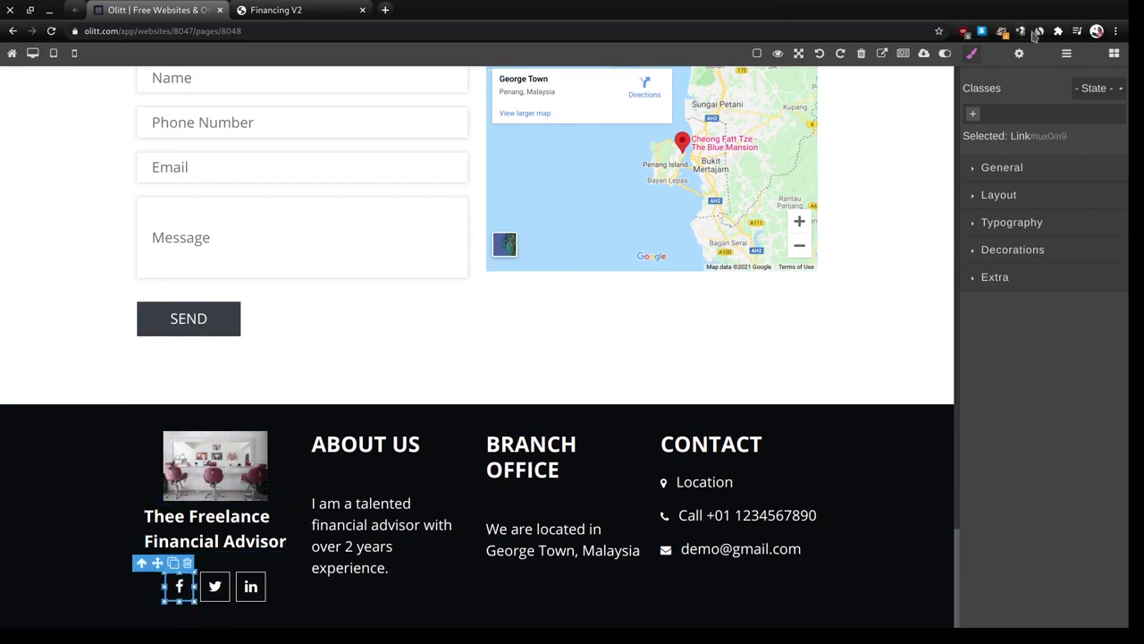
pyautogui.click(1018, 55)
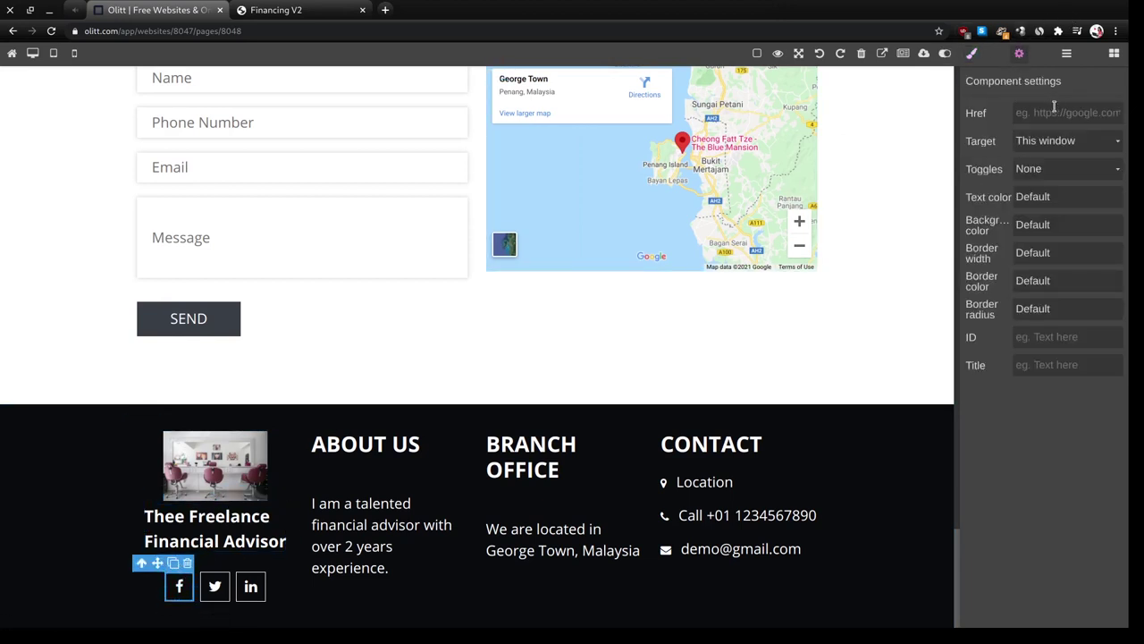
pyautogui.click(1044, 168)
pyautogui.click(1060, 106)
pyautogui.write('https://facebook.com/')
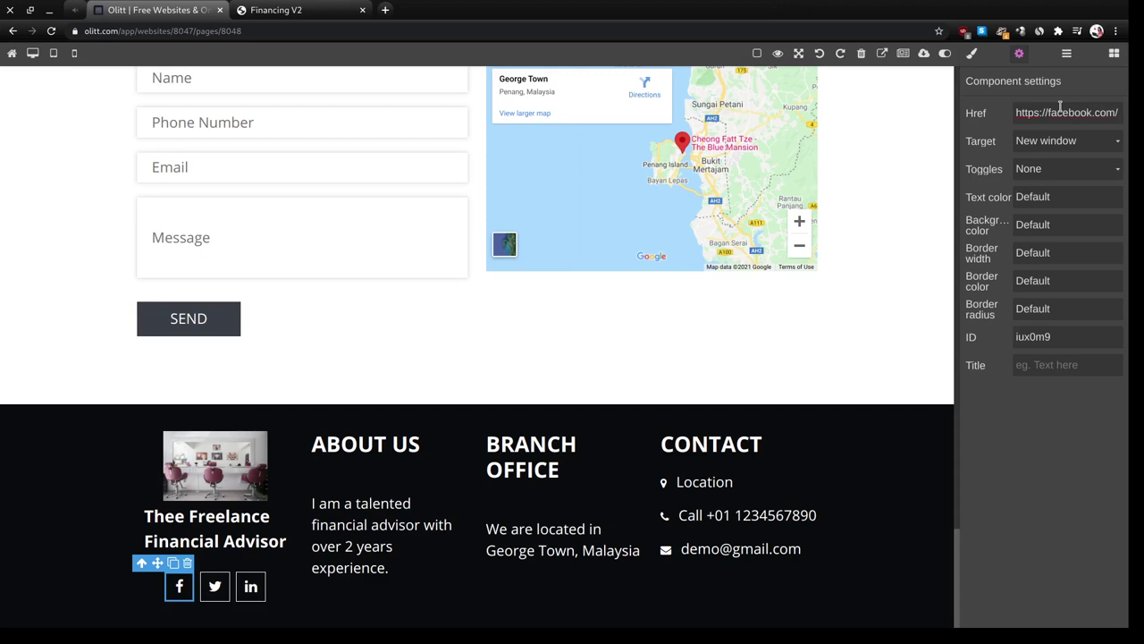
pyautogui.write('thee')
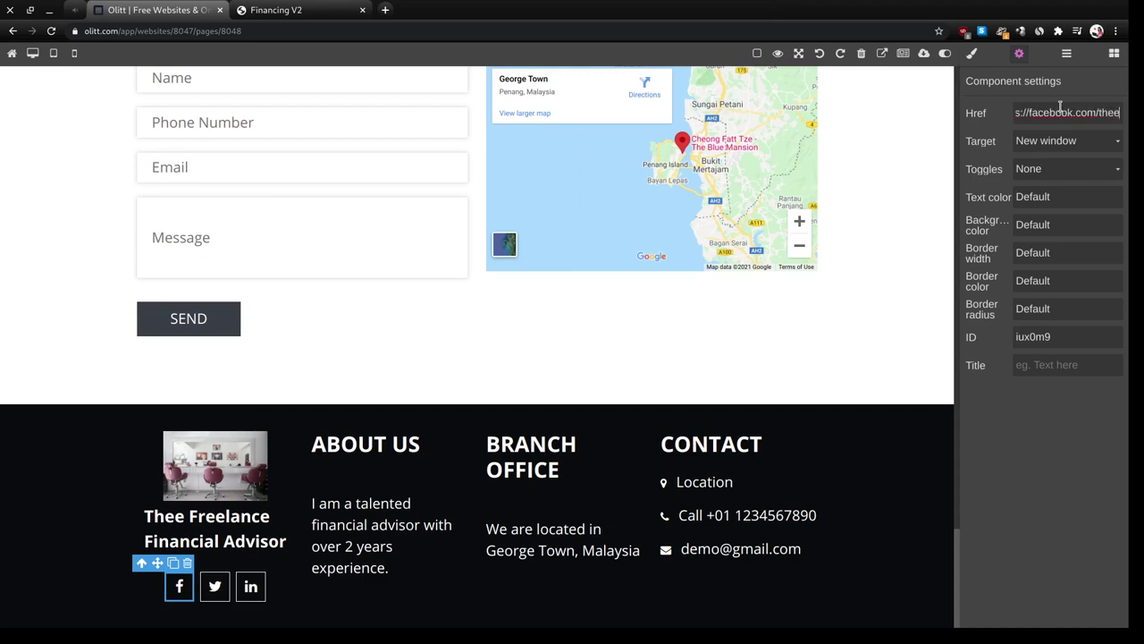
pyautogui.write('freelance')
pyautogui.write('financialadvisor')
pyautogui.hotkey('ctrl', 'a')
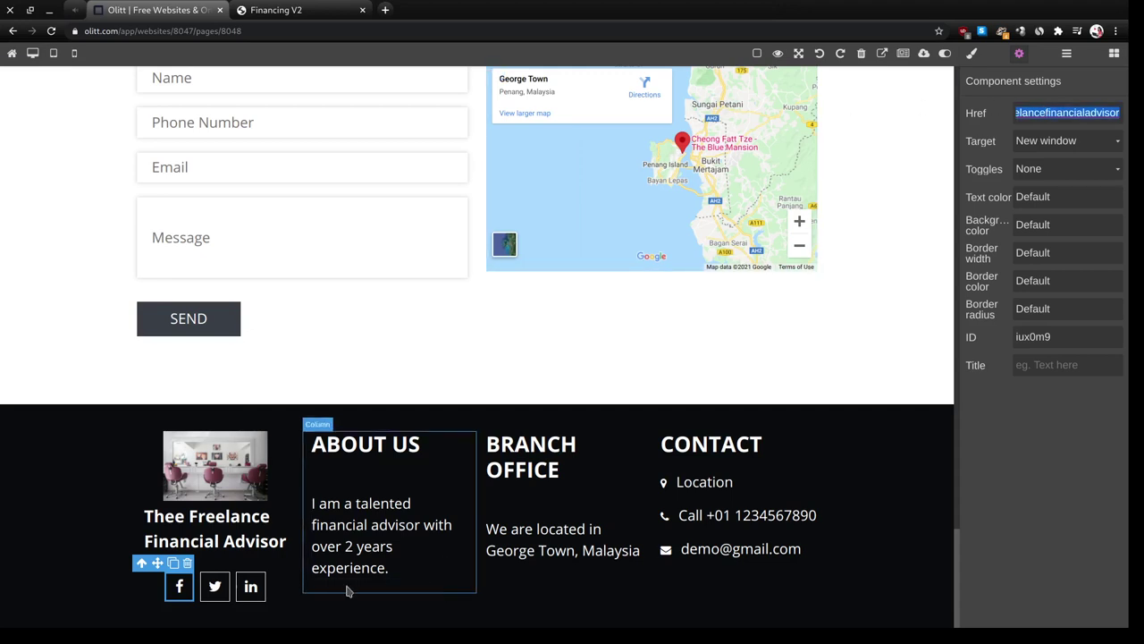
# - Give the Twitter icon the same Facebook address, opening in a new window
pyautogui.click(225, 594)
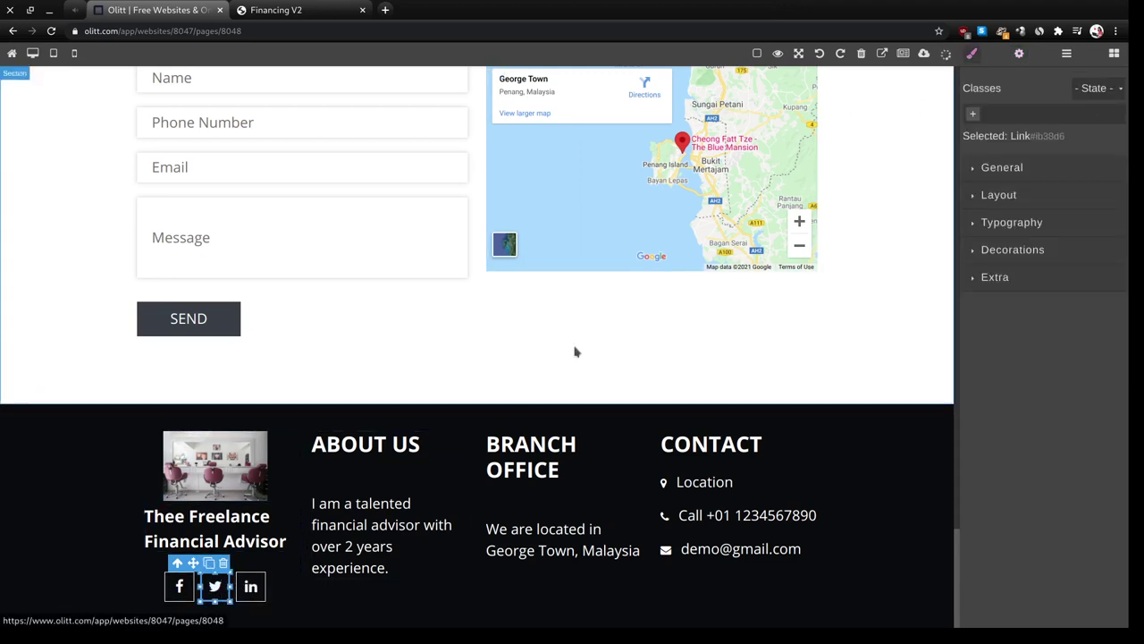
pyautogui.click(1020, 54)
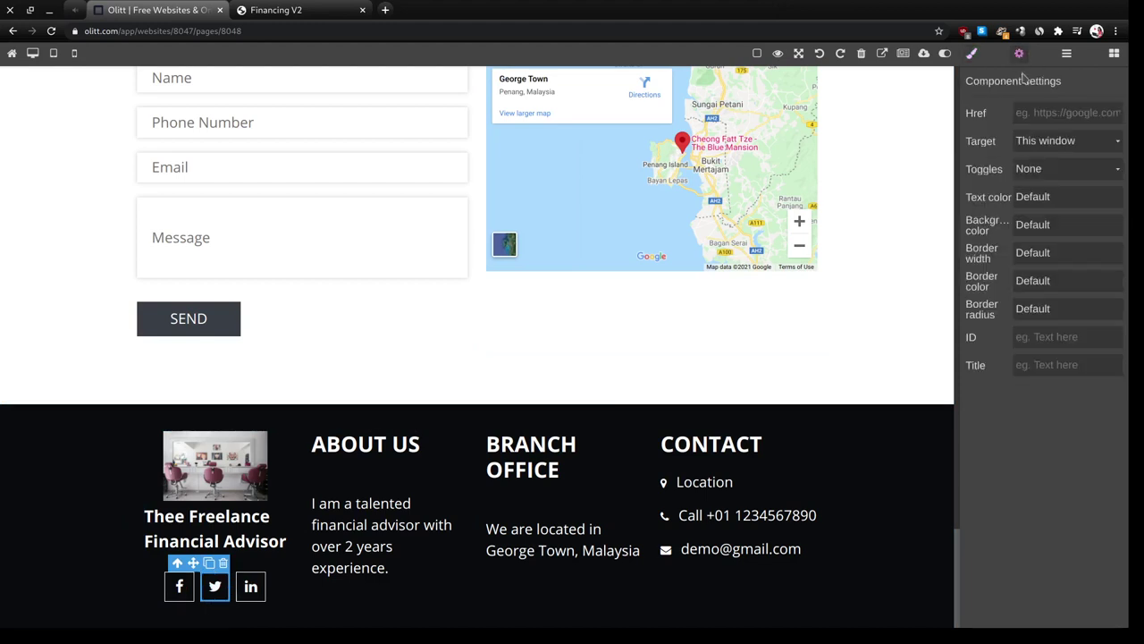
pyautogui.click(1042, 113)
pyautogui.hotkey('ctrl', 'v')
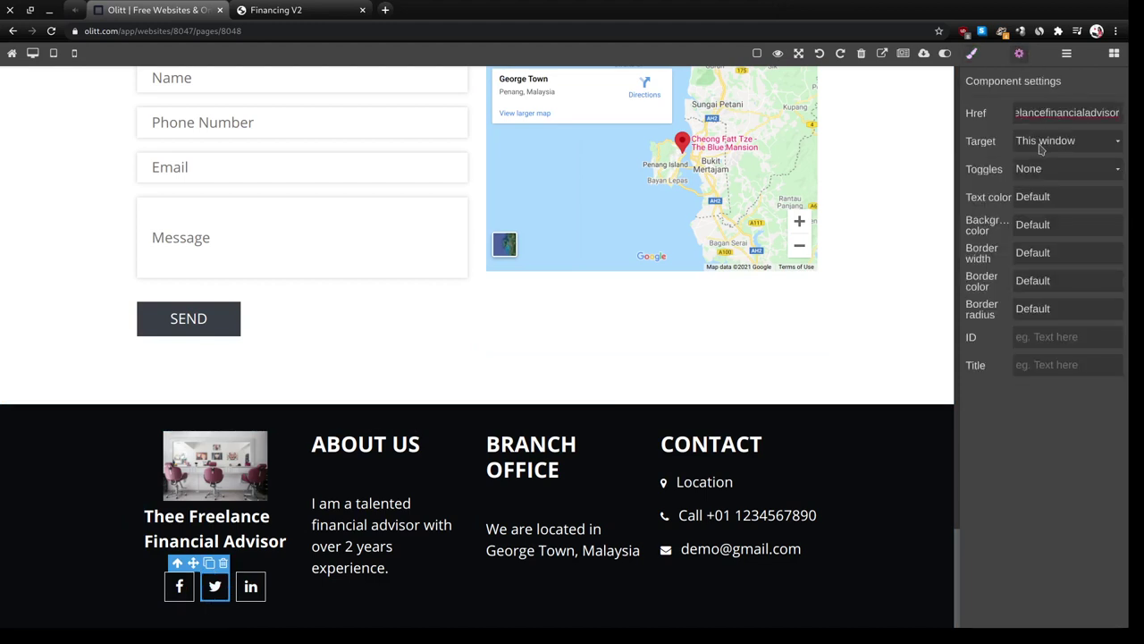
pyautogui.click(1040, 143)
pyautogui.click(1046, 171)
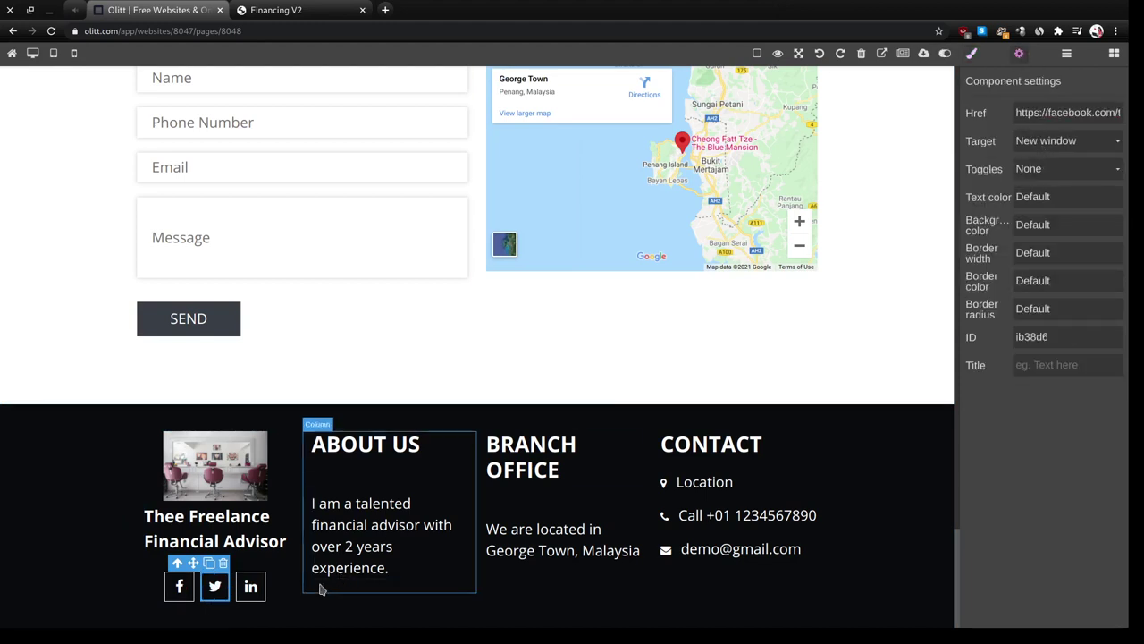
# - Give the LinkedIn icon the same Facebook address with a new-window target
pyautogui.click(250, 587)
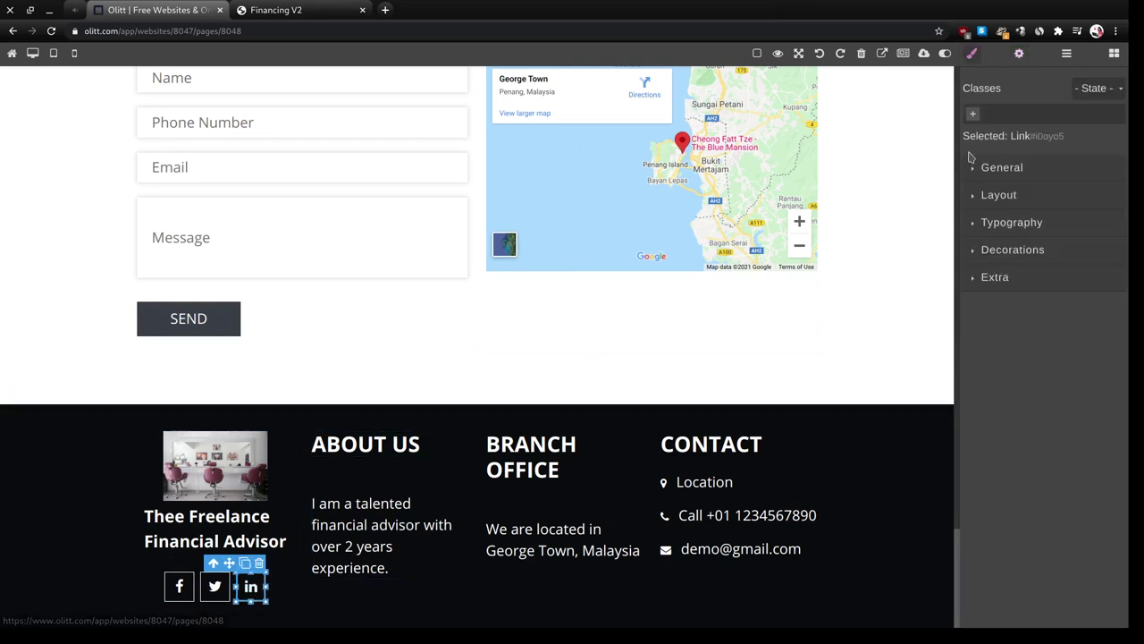
pyautogui.click(1019, 54)
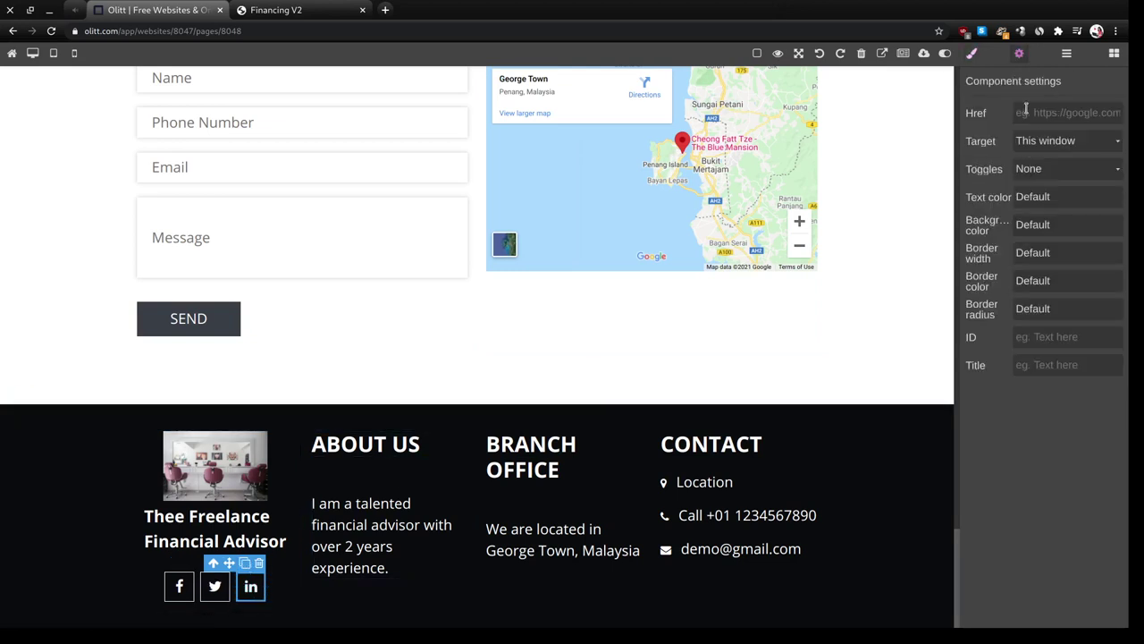
pyautogui.click(1026, 112)
pyautogui.hotkey('ctrl', 'v')
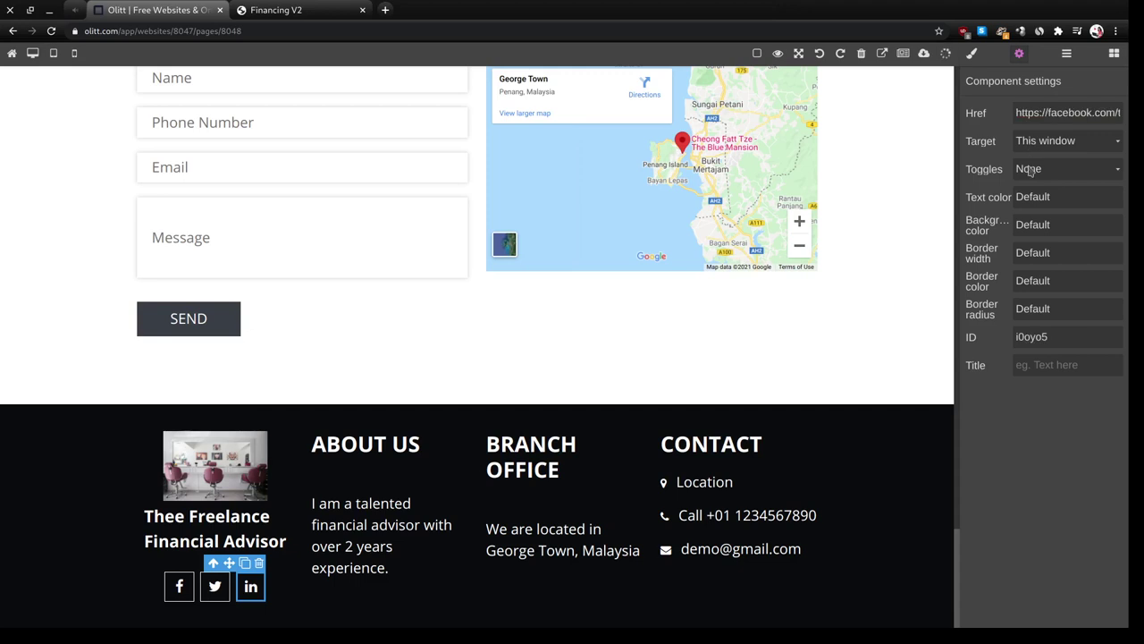
pyautogui.click(1042, 174)
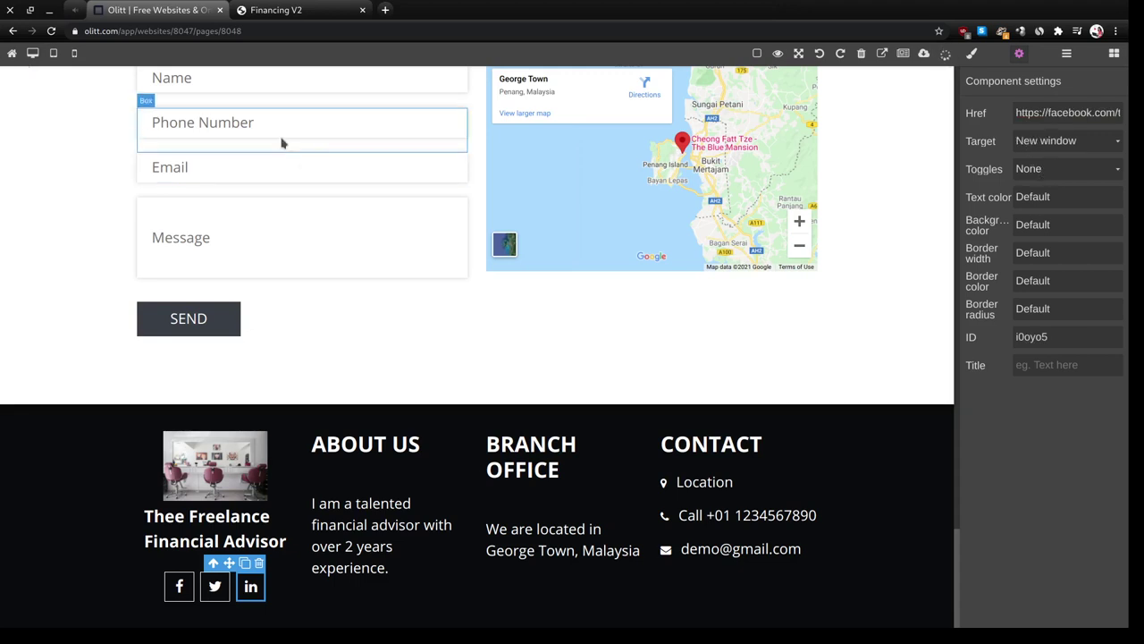
# - Reload the published site and review the About section and footer
pyautogui.click(274, 10)
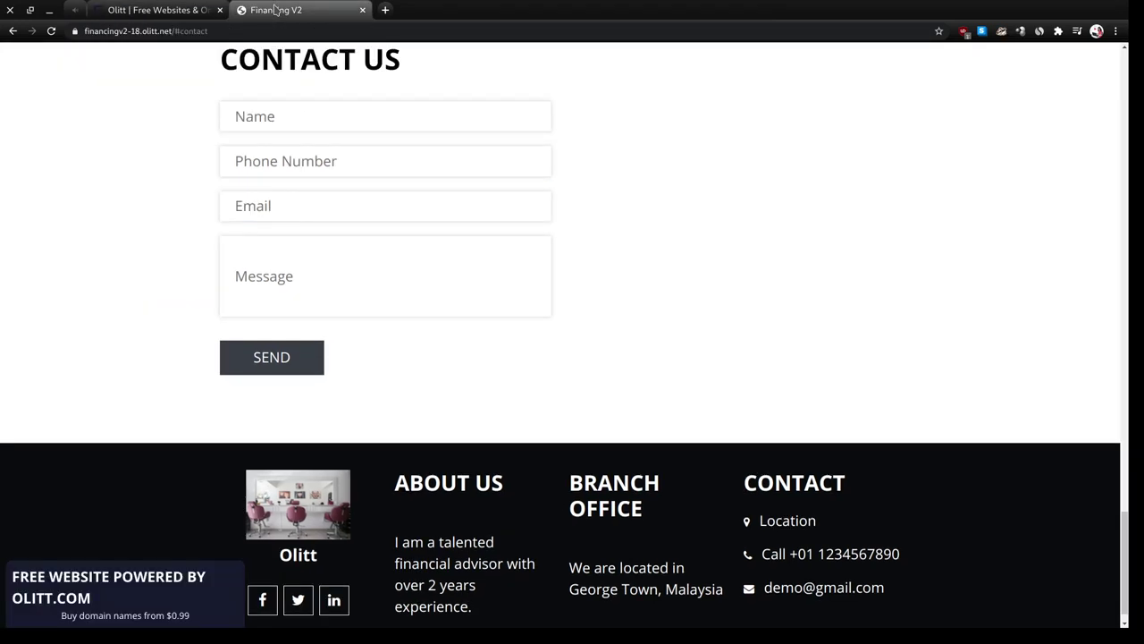
pyautogui.click(50, 32)
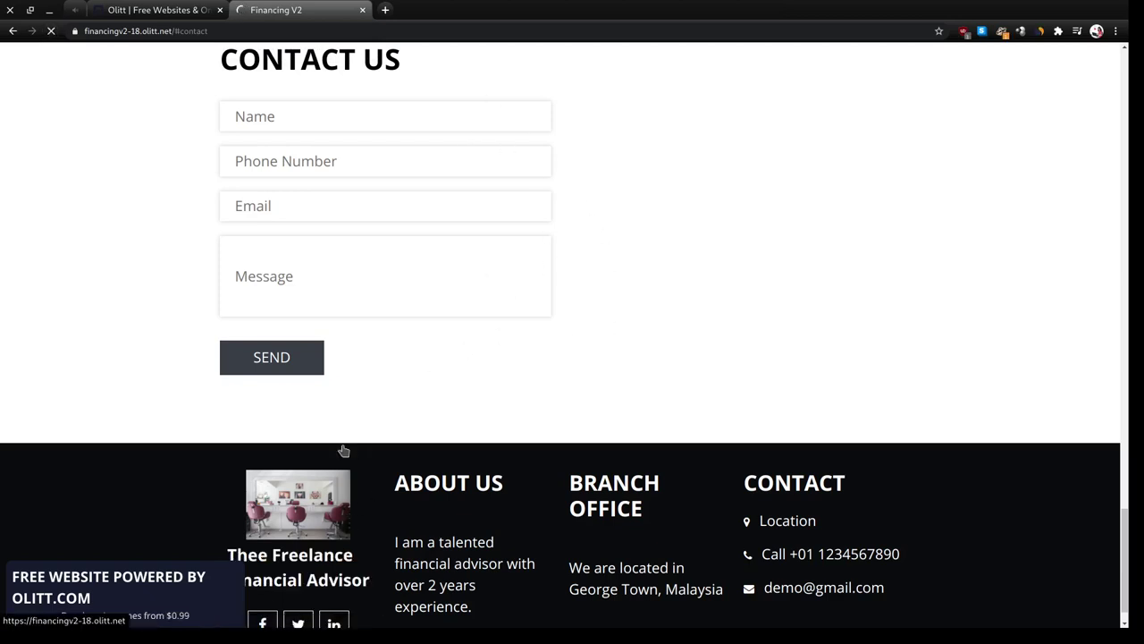
pyautogui.scroll(-1, 438, 583)
pyautogui.moveTo(448, 585); pyautogui.dragTo(646, 376)
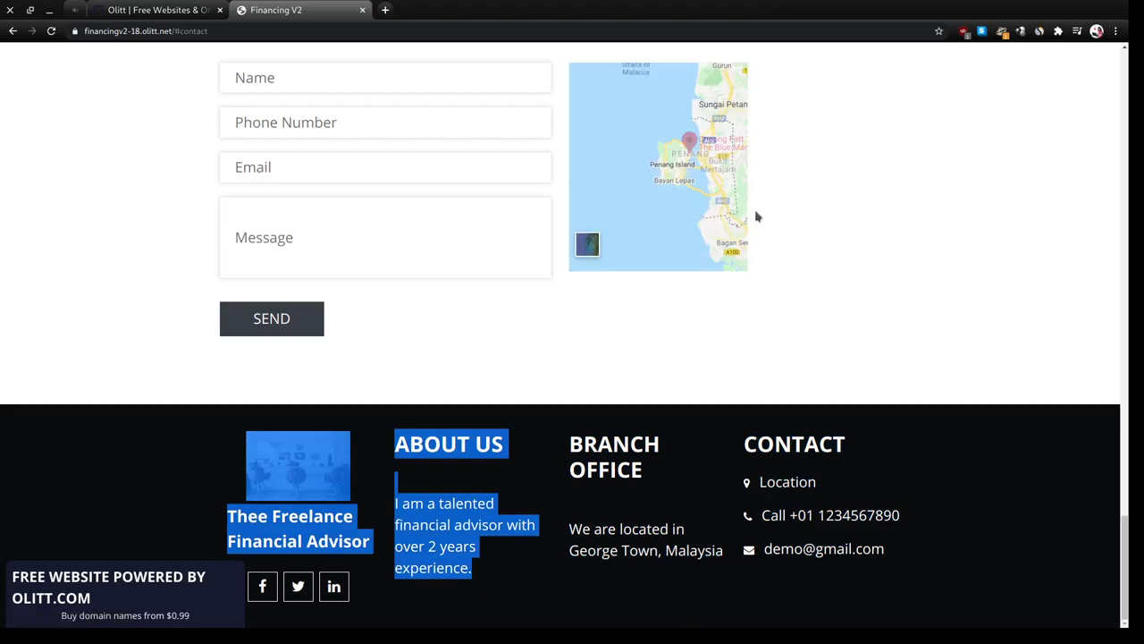
pyautogui.scroll(3, 659, 273)
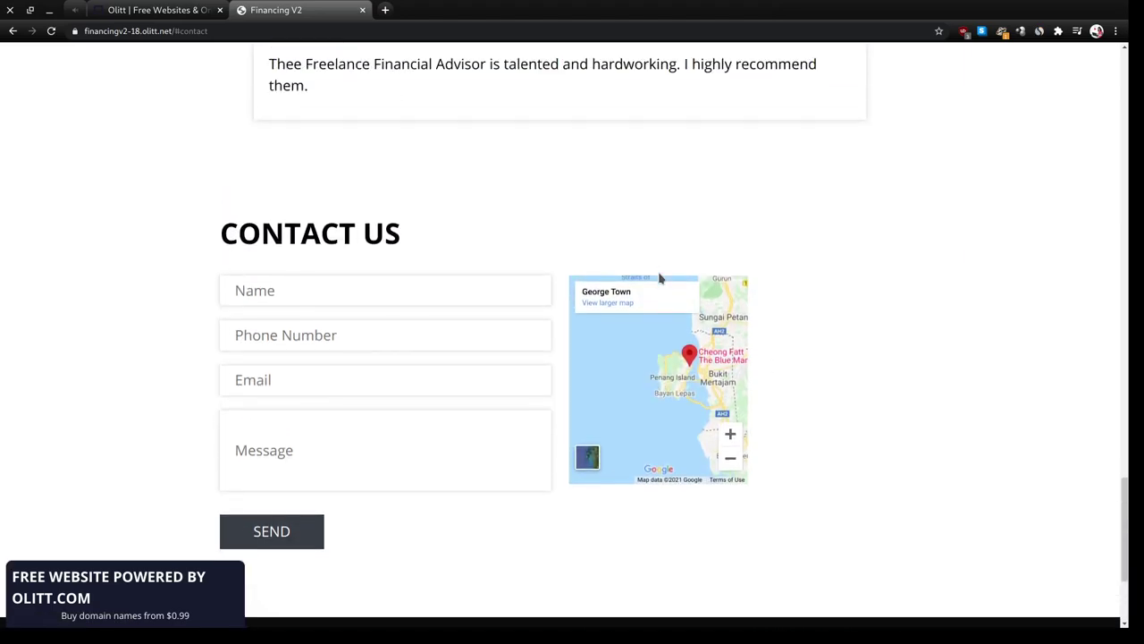
pyautogui.scroll(5, 700, 330)
pyautogui.scroll(10, 700, 331)
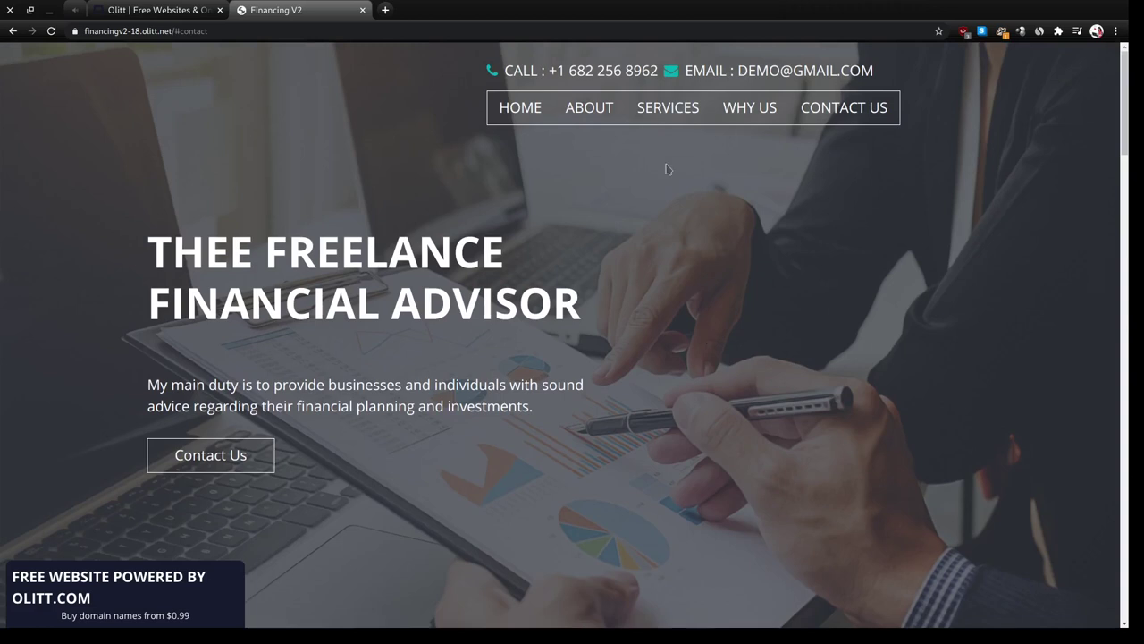
pyautogui.click(556, 112)
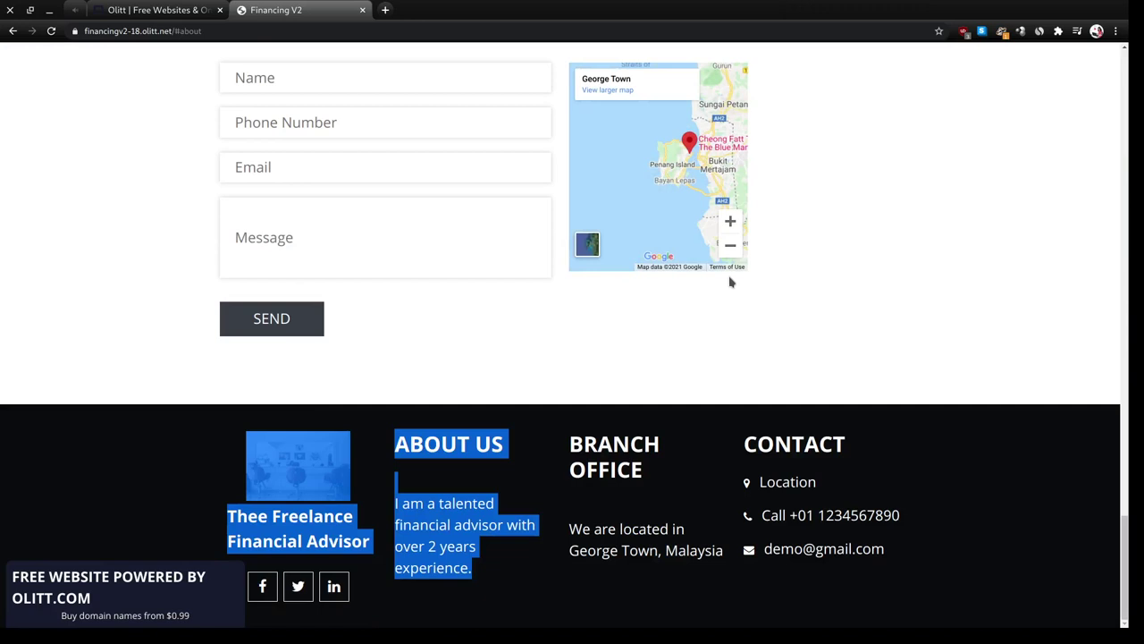
pyautogui.click(811, 536)
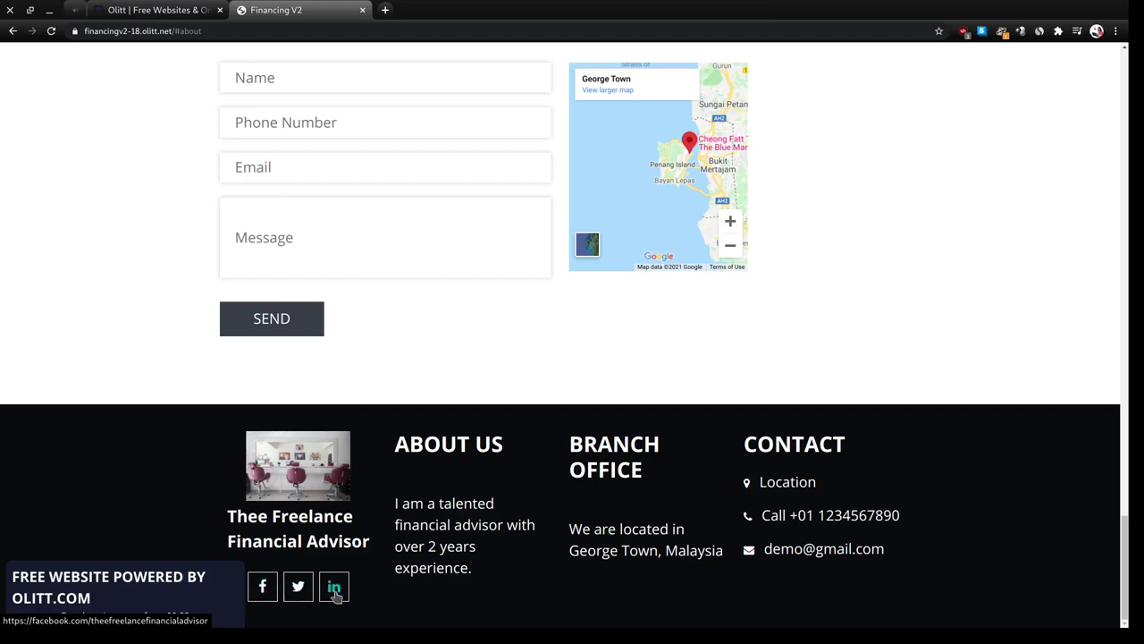
# - Glance at the editor, then scroll through the published site again
pyautogui.click(173, 13)
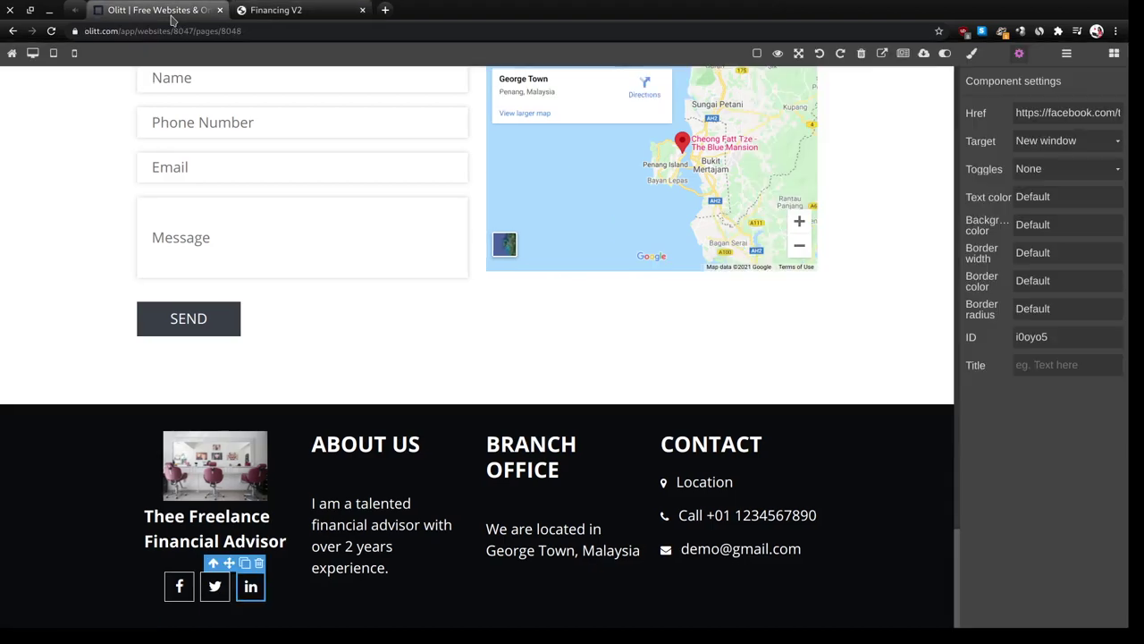
pyautogui.scroll(15, 446, 296)
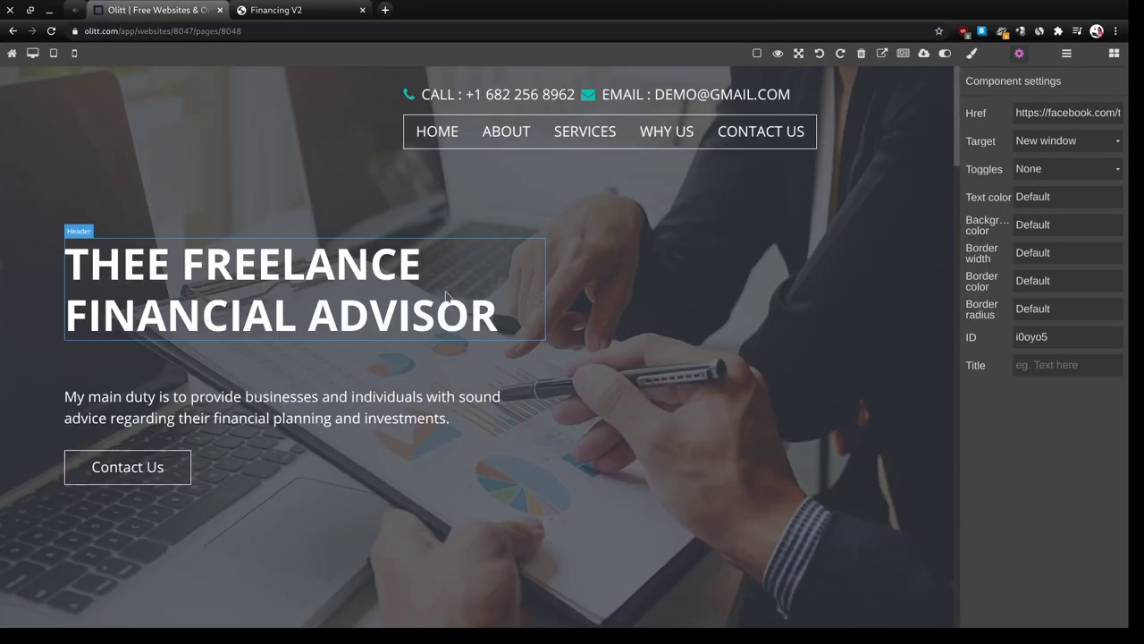
pyautogui.click(276, 10)
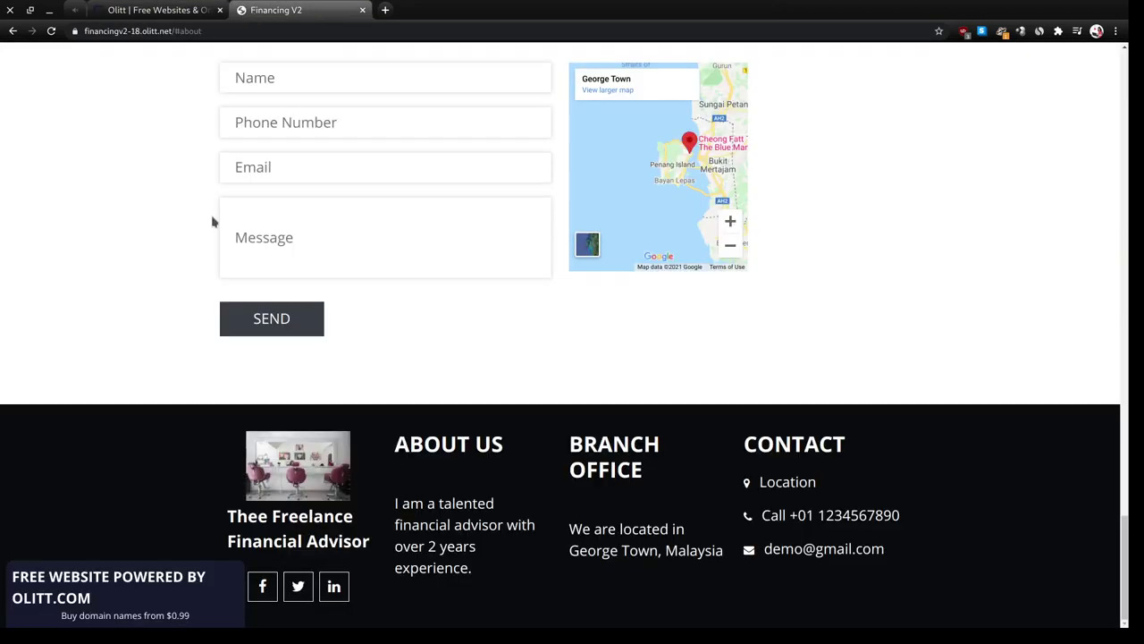
pyautogui.scroll(15, 213, 222)
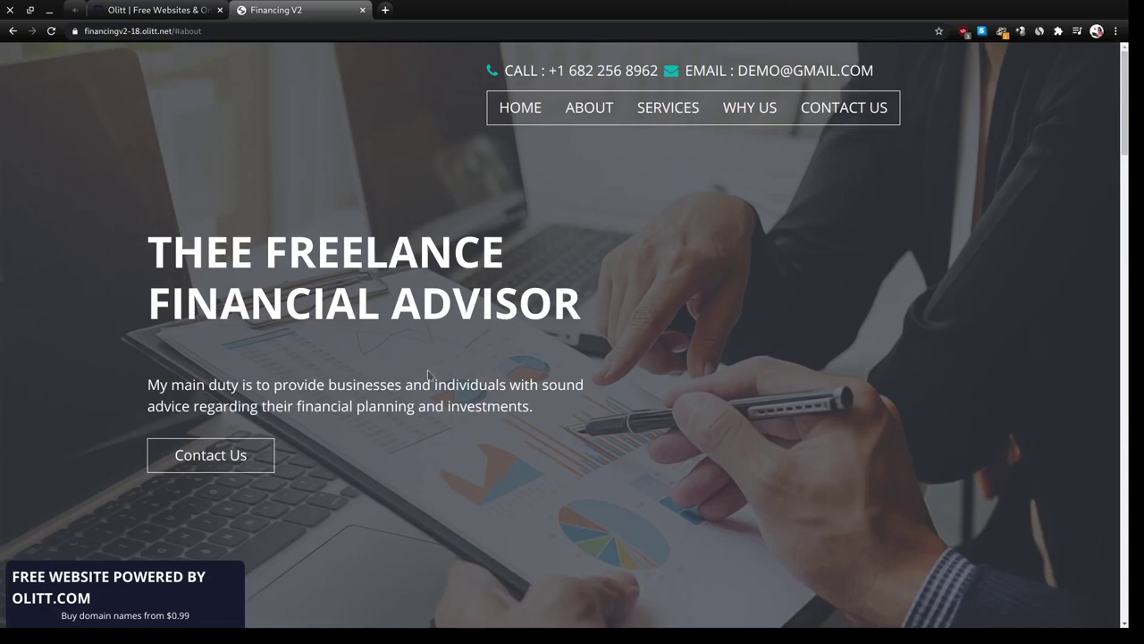
pyautogui.scroll(-5, 455, 452)
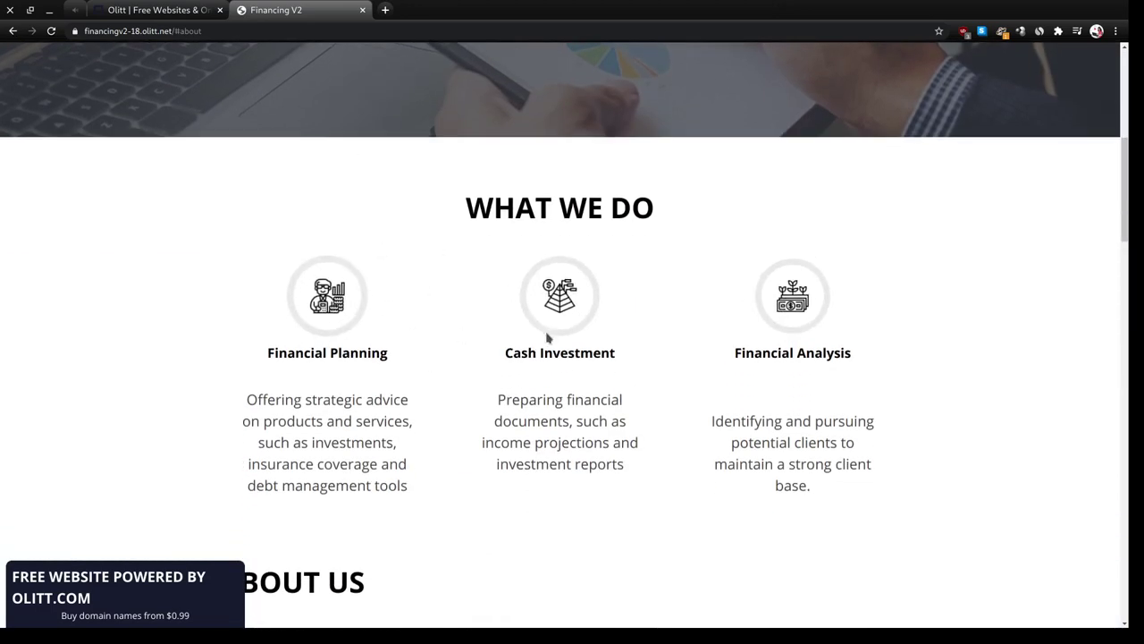
pyautogui.scroll(-3, 547, 337)
pyautogui.scroll(-3, 519, 393)
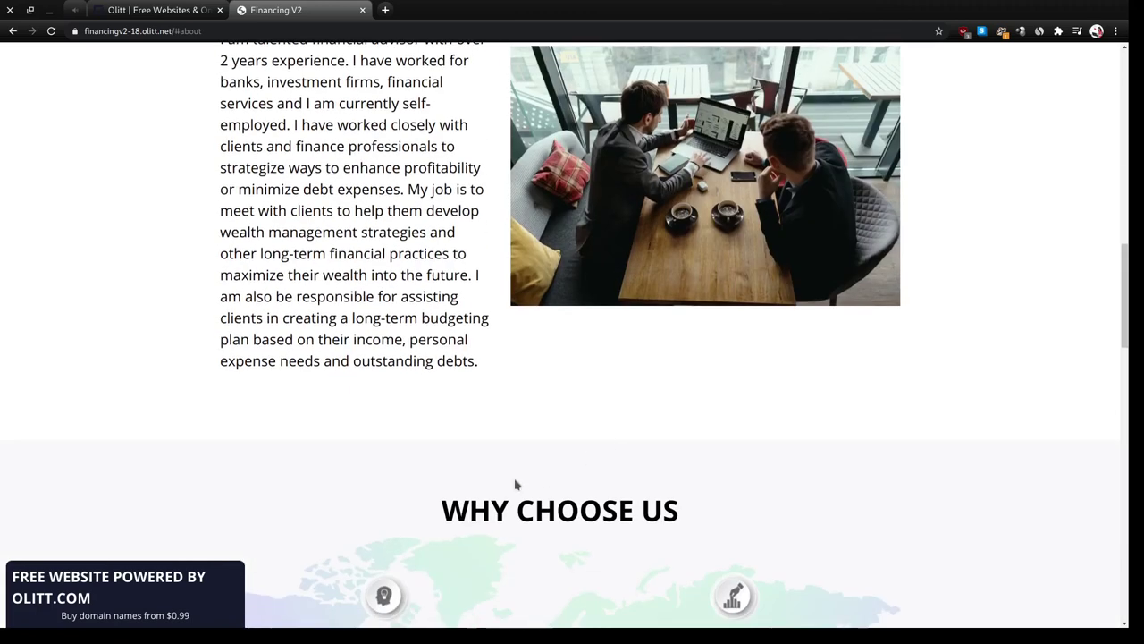
pyautogui.scroll(-4, 508, 447)
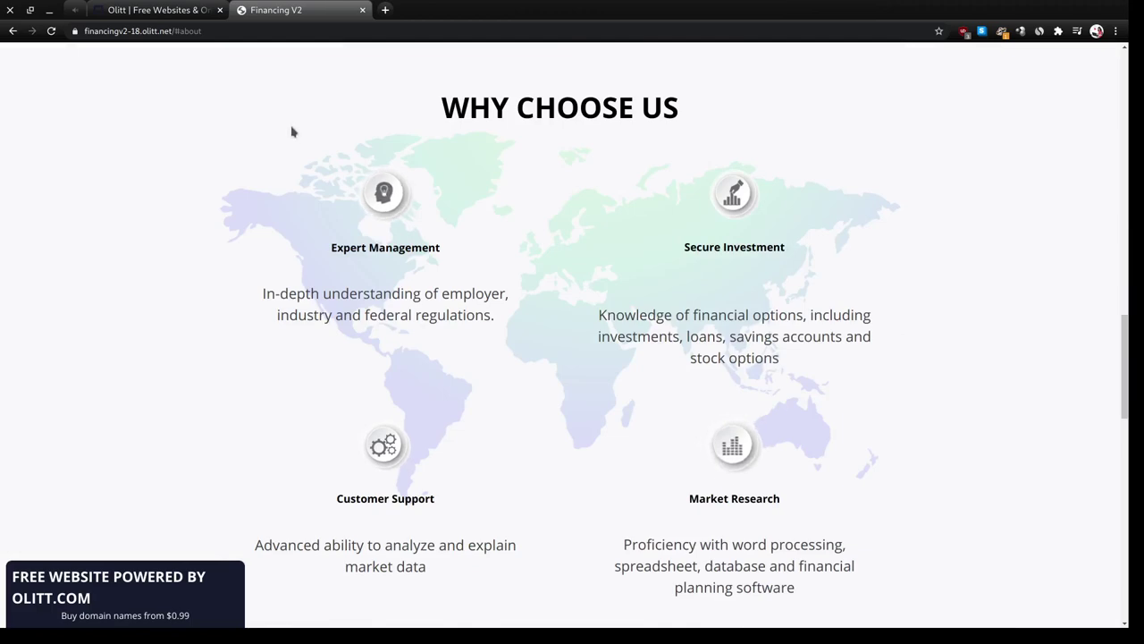
pyautogui.click(184, 10)
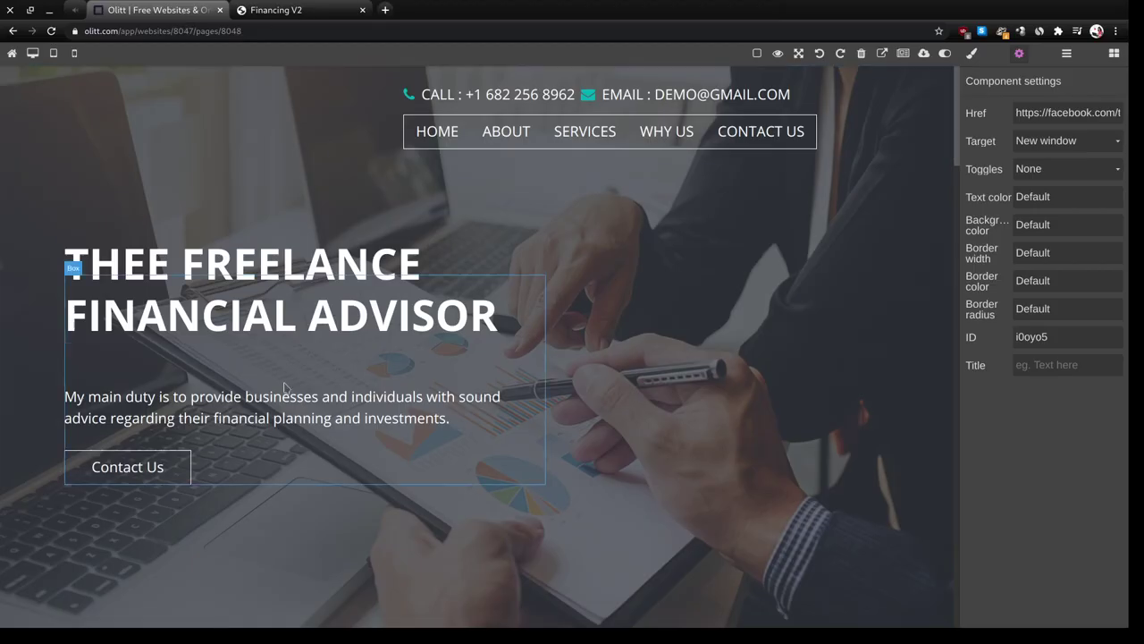
pyautogui.scroll(-10, 284, 386)
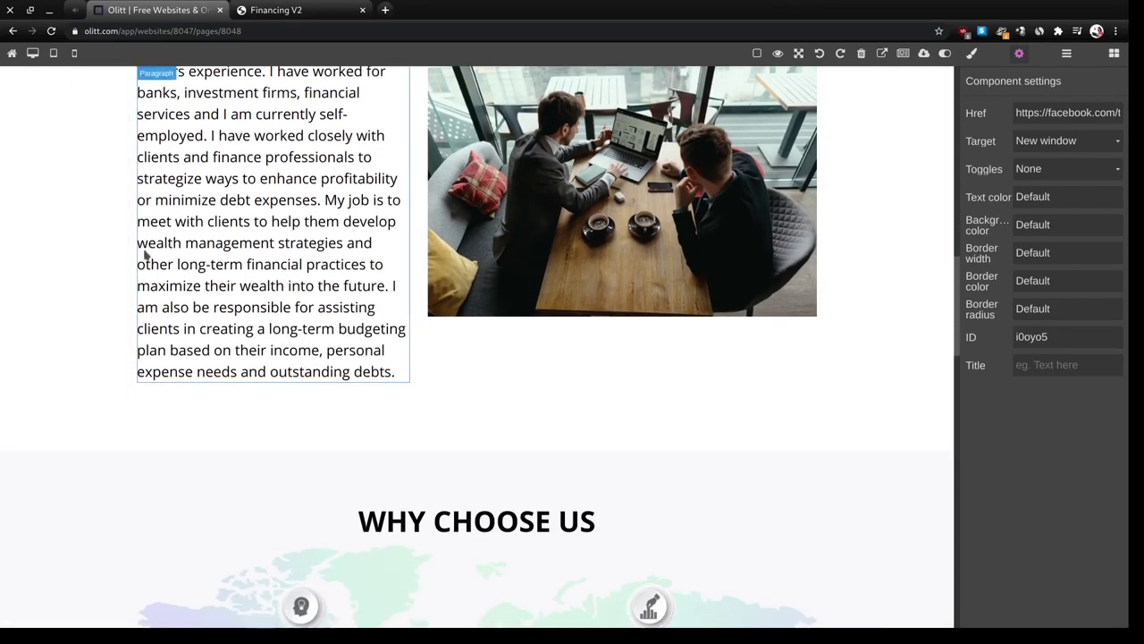
pyautogui.scroll(-5, 143, 254)
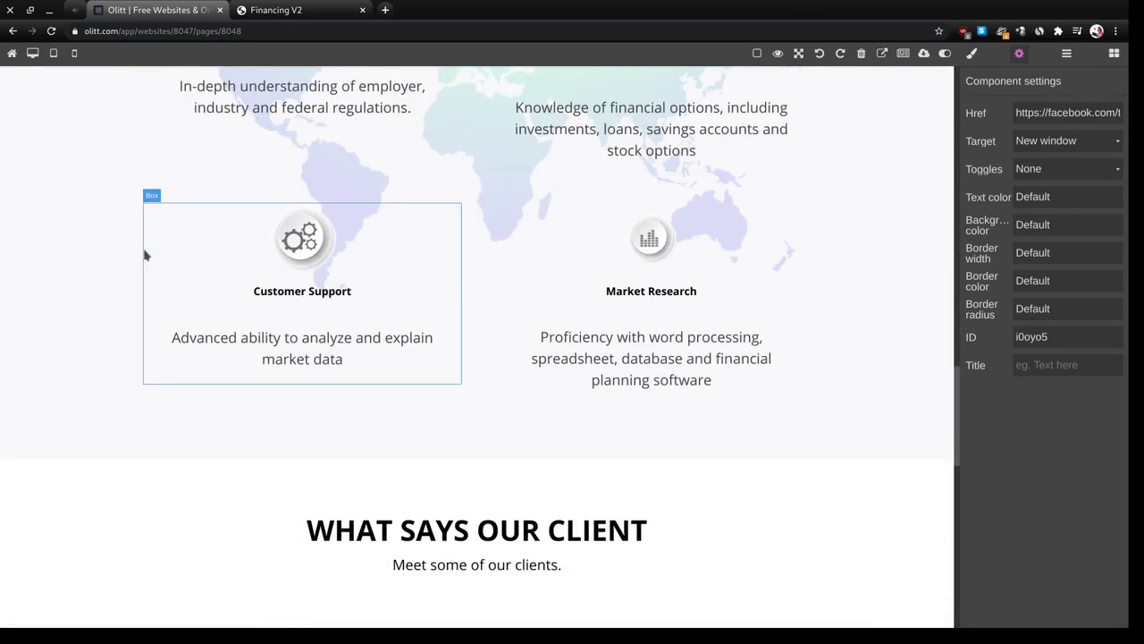
pyautogui.click(53, 53)
pyautogui.scroll(-8, 483, 335)
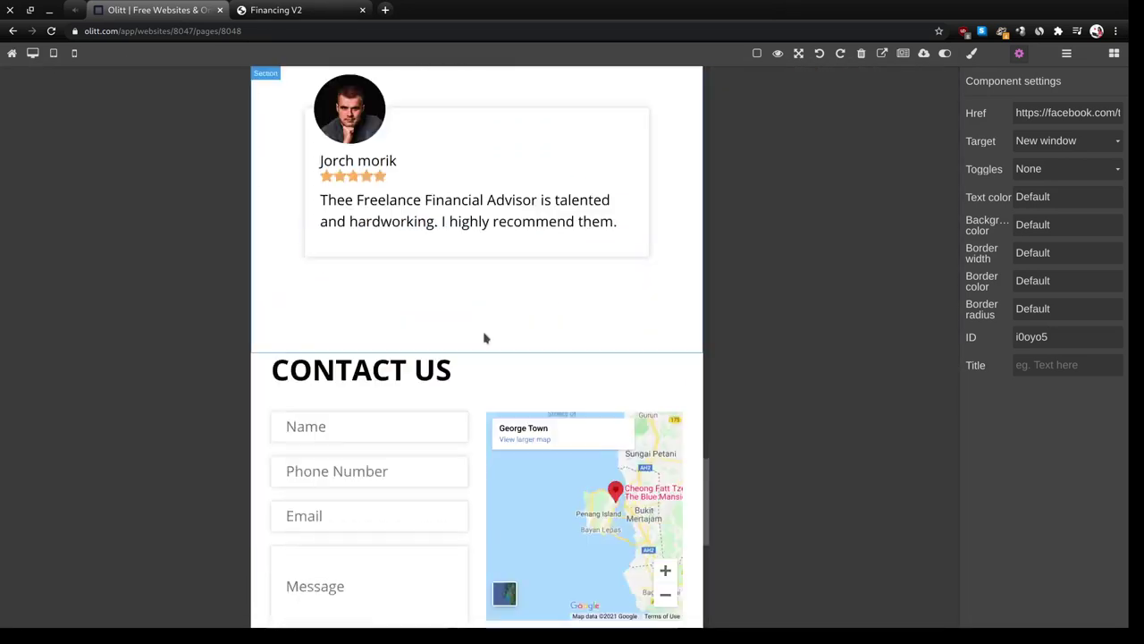
pyautogui.scroll(-6, 484, 338)
pyautogui.scroll(5, 483, 334)
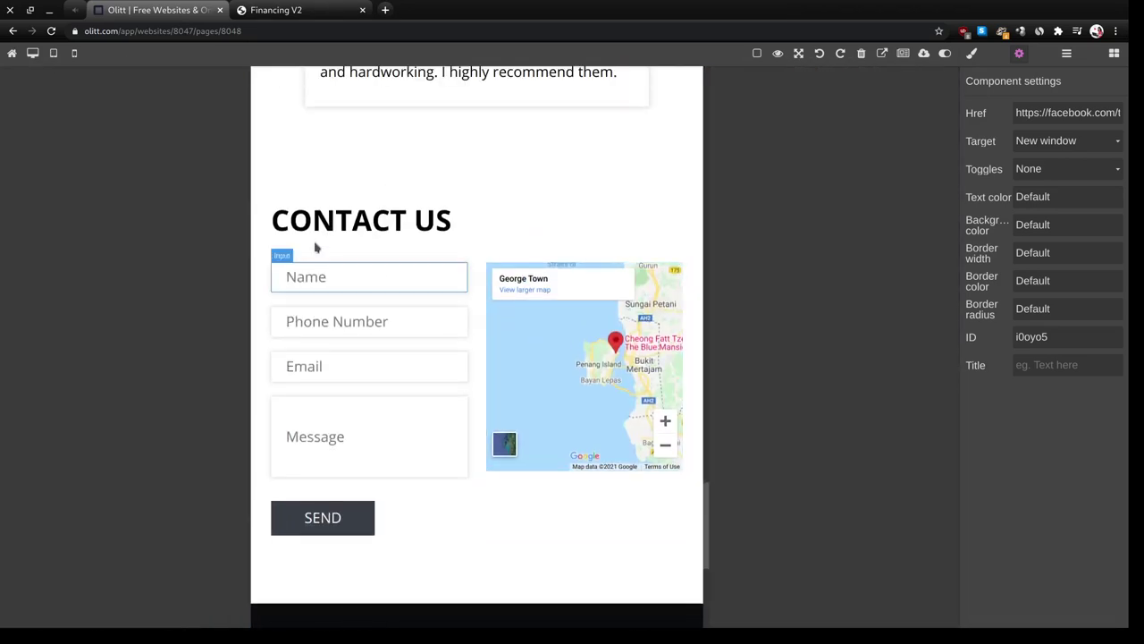
pyautogui.click(74, 53)
pyautogui.scroll(-6, 416, 307)
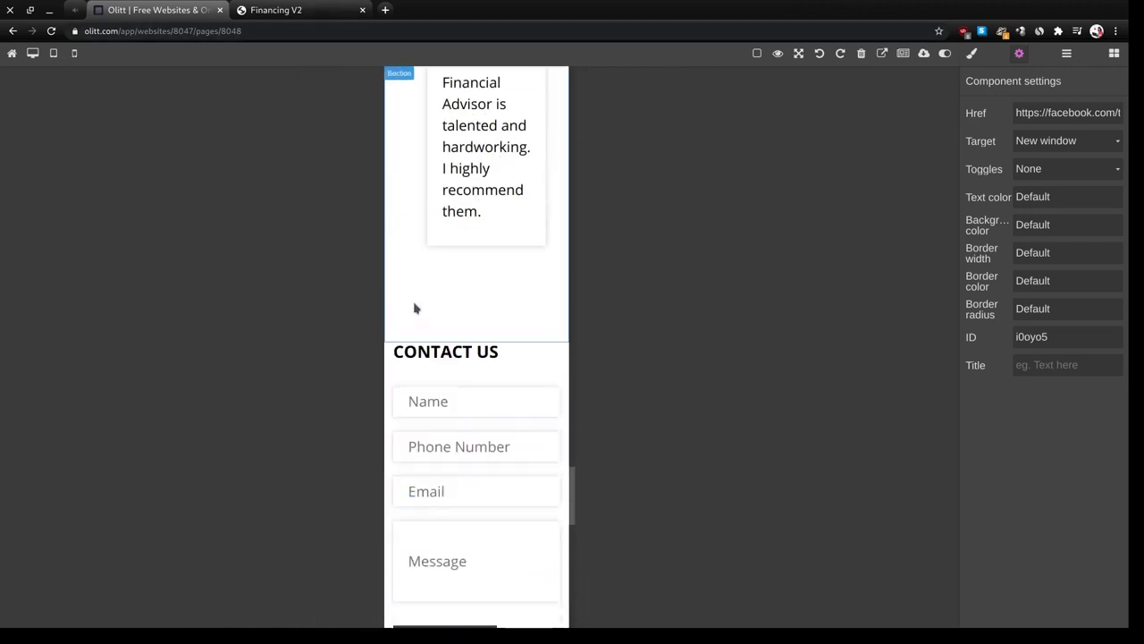
pyautogui.scroll(-8, 414, 308)
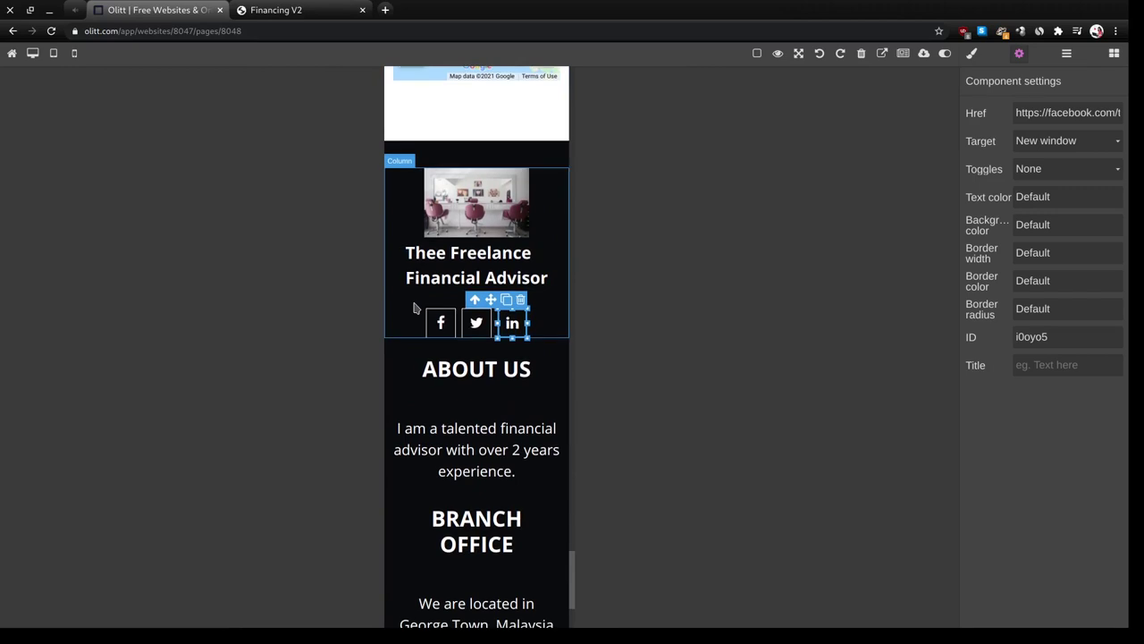
pyautogui.scroll(-2, 414, 307)
pyautogui.scroll(10, 414, 308)
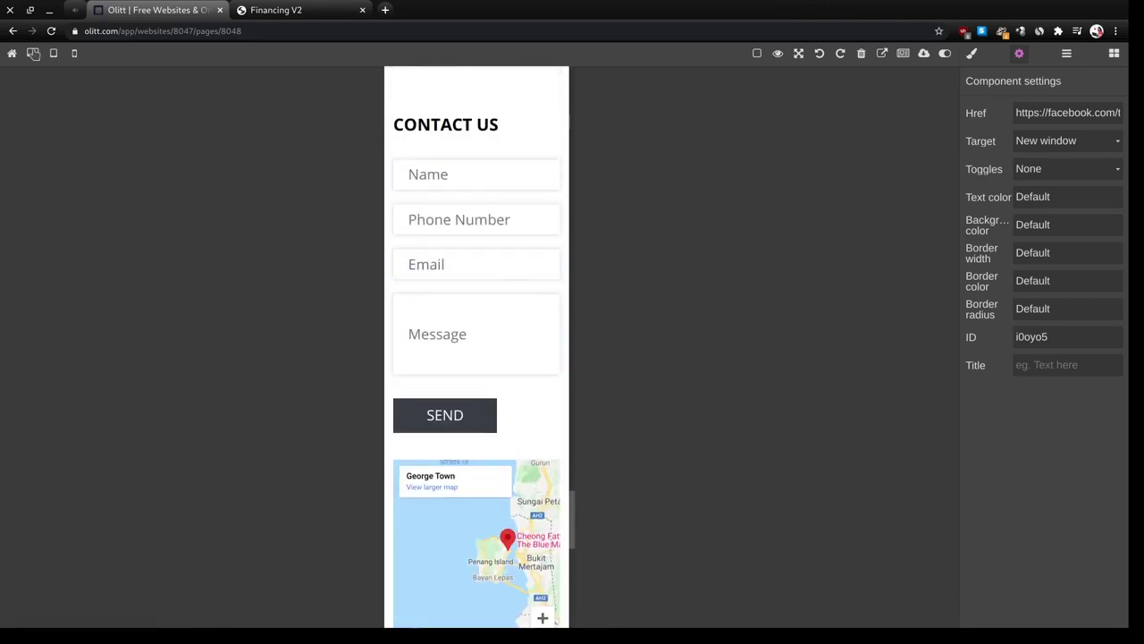
pyautogui.click(34, 53)
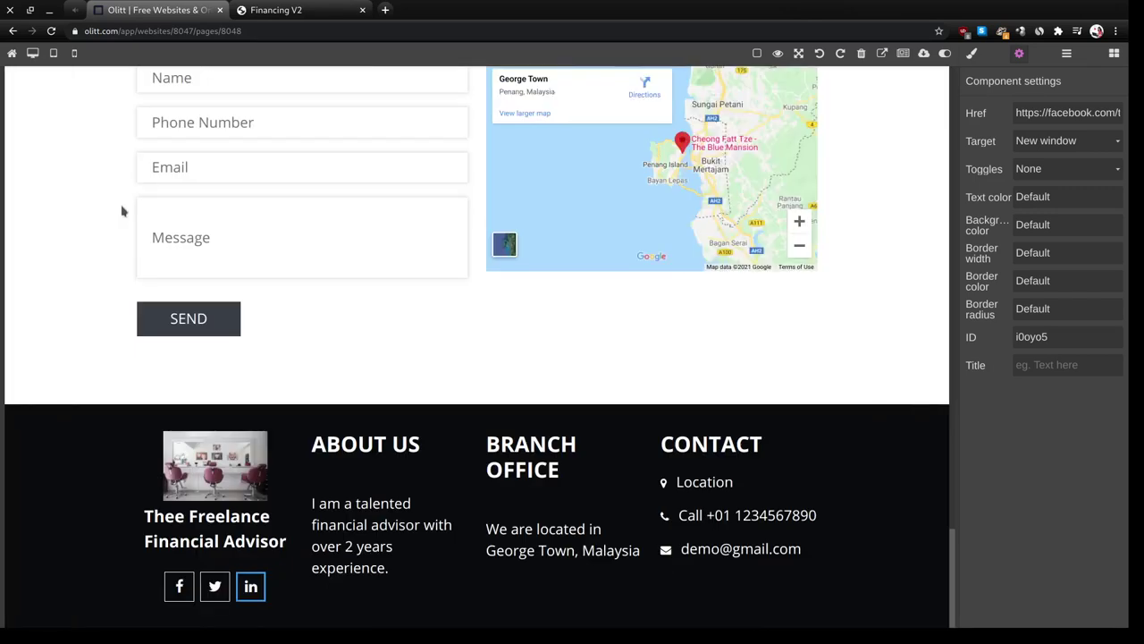
# - Exit to the My websites dashboard and open the Financing V2 card's actions menu
pyautogui.click(12, 55)
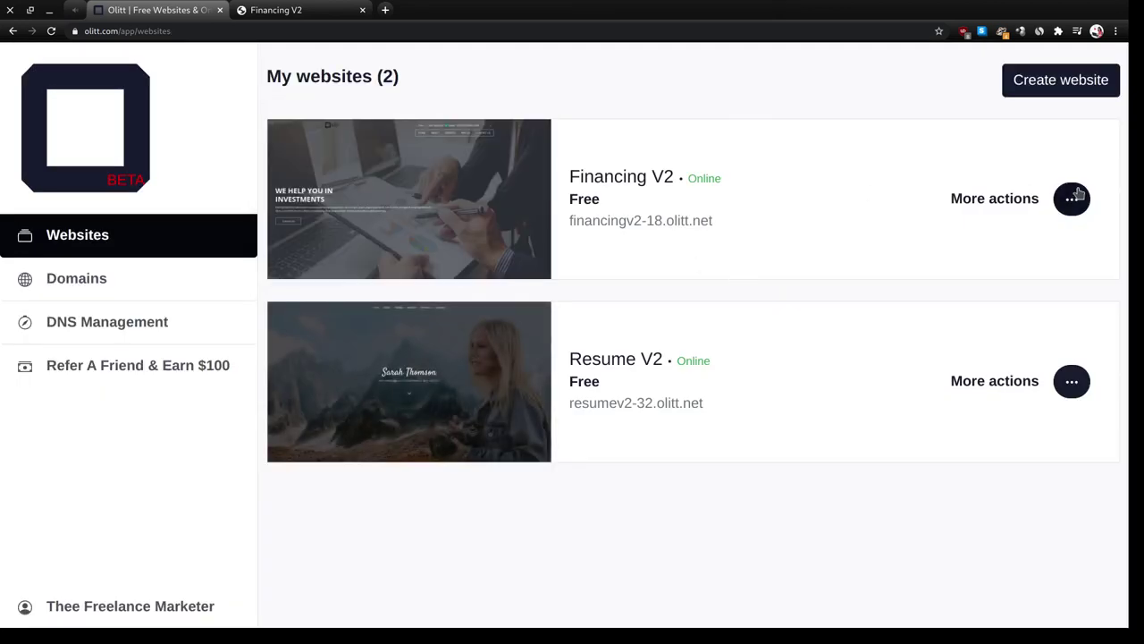
pyautogui.click(1076, 197)
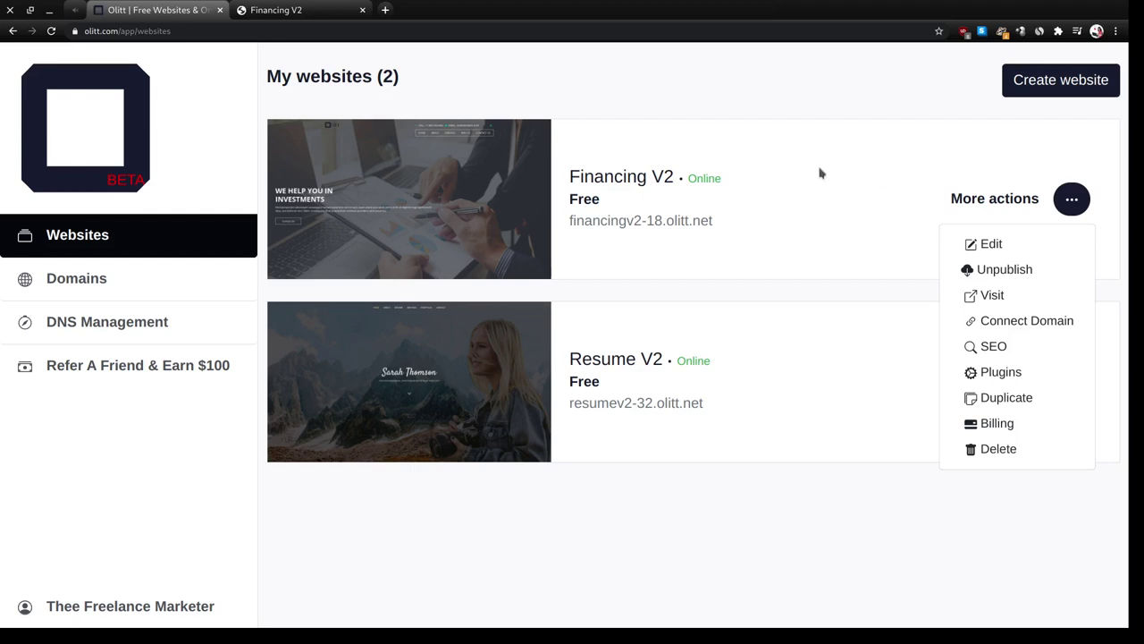
pyautogui.click(1078, 204)
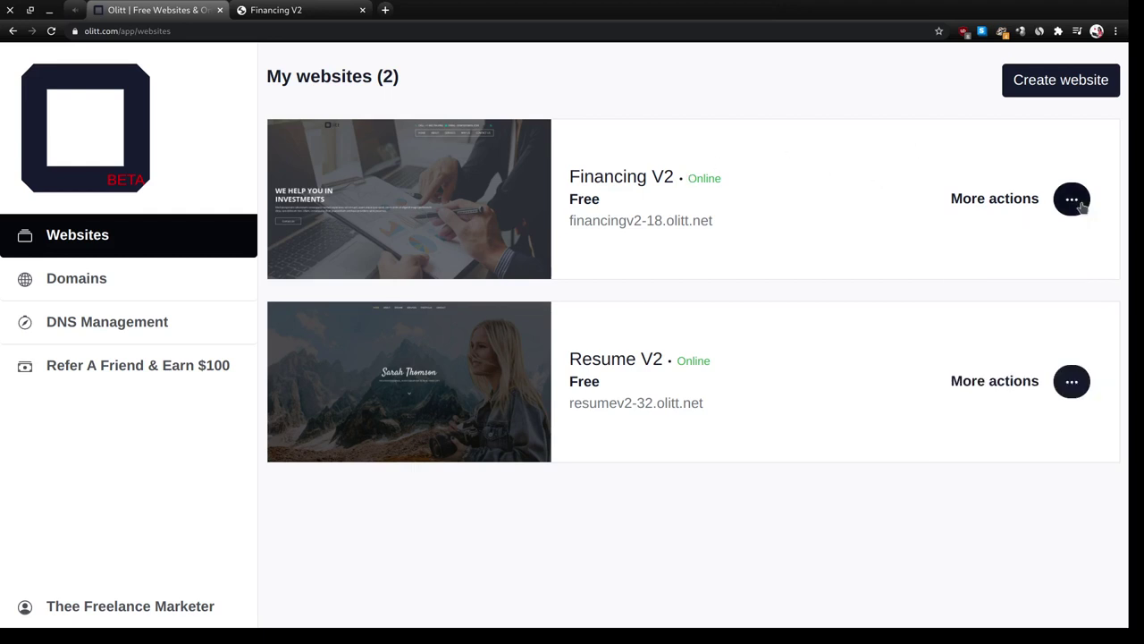
pyautogui.click(1078, 204)
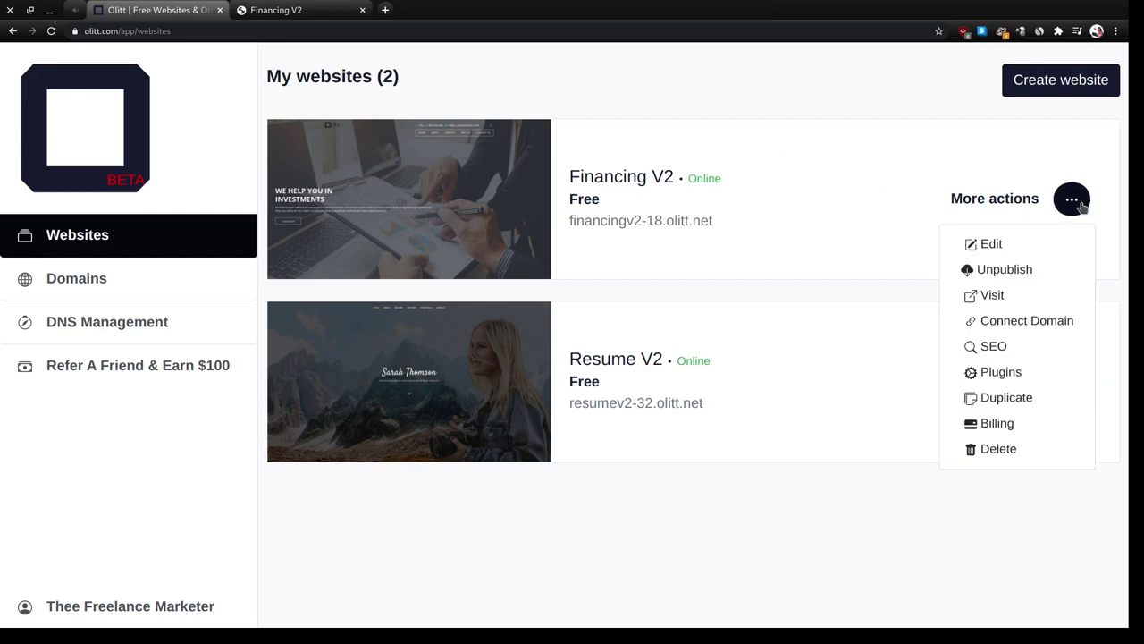
# - In the SEO settings, replace the Financing V2 title with 'Thee Freelance Financial Advisor' and save
pyautogui.click(994, 349)
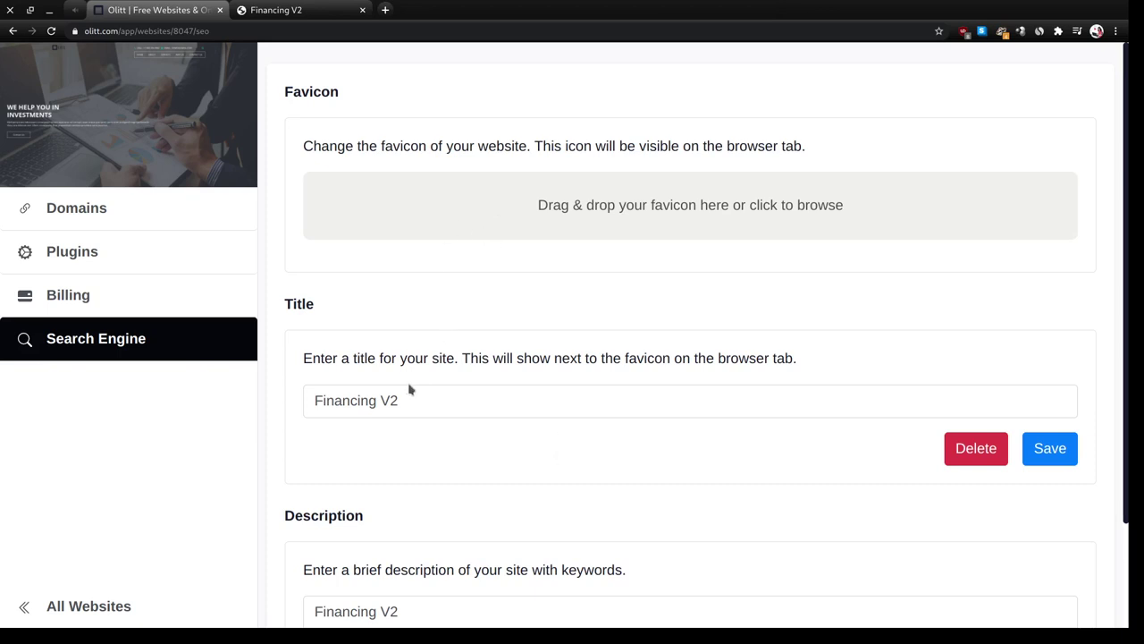
pyautogui.tripleClick(410, 388)
pyautogui.tripleClick(406, 401)
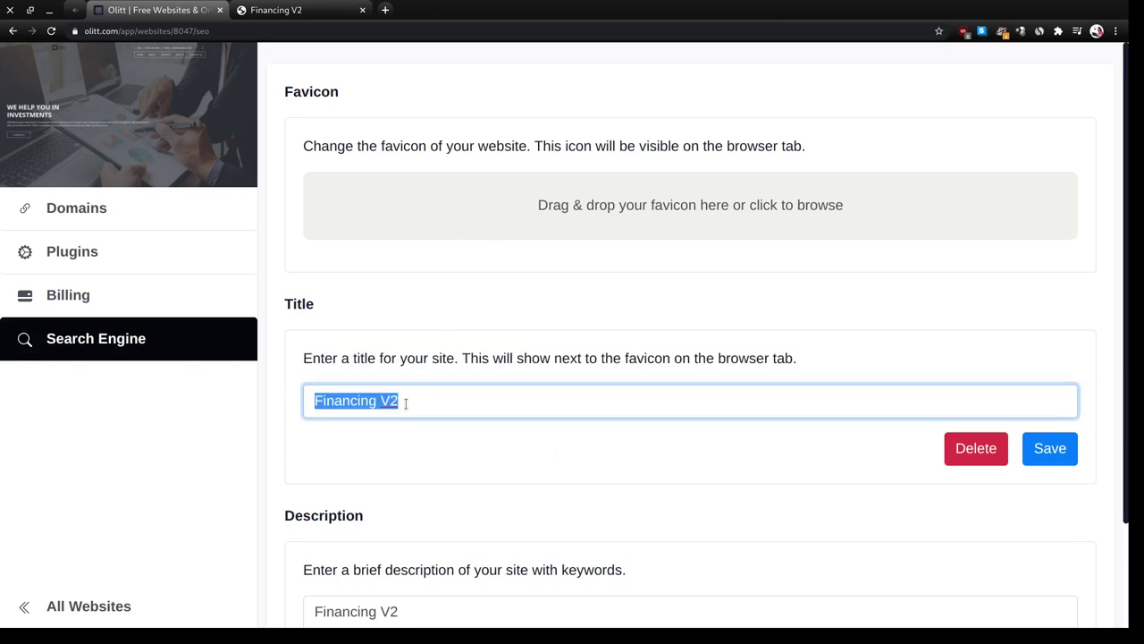
pyautogui.write('Thee ')
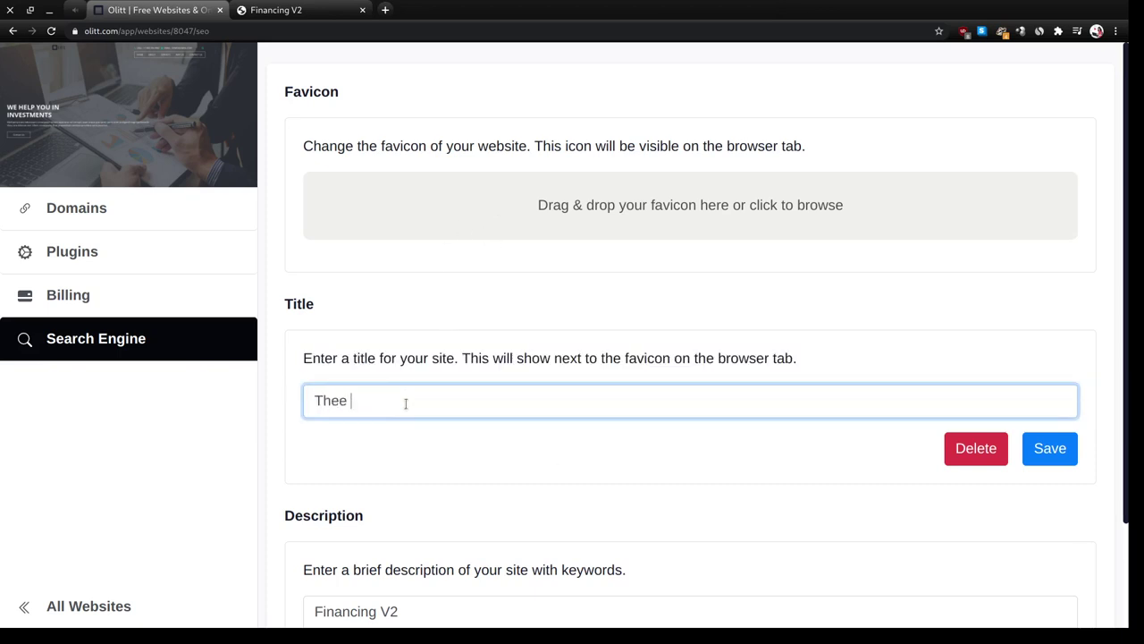
pyautogui.write('Freelance Financial Ad')
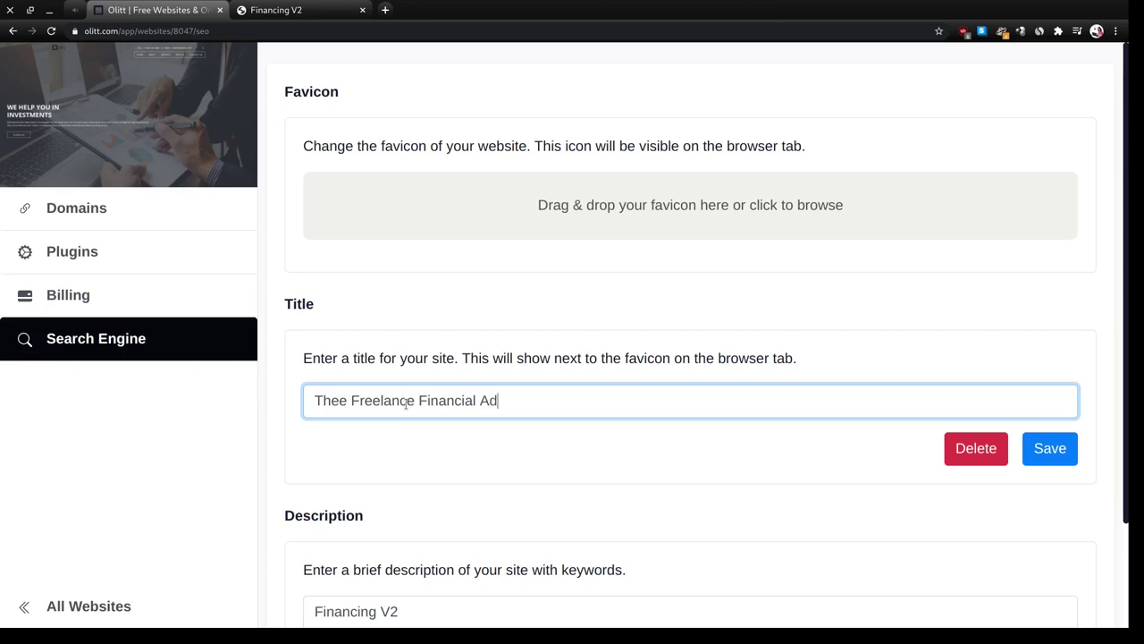
pyautogui.write('visor')
pyautogui.click(1050, 449)
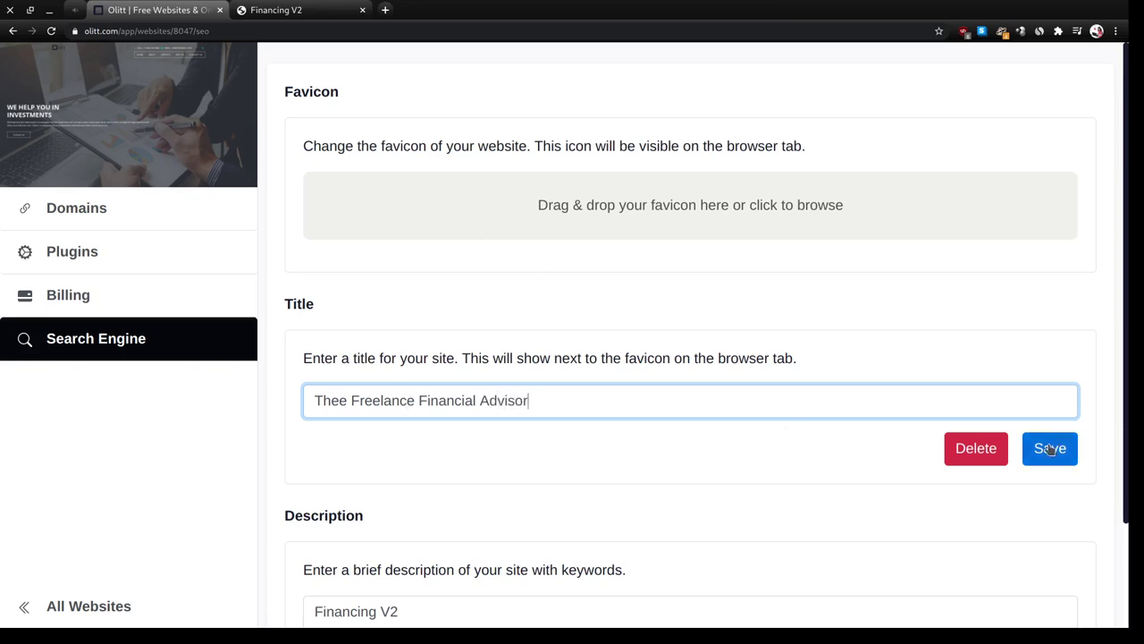
pyautogui.scroll(-3, 784, 511)
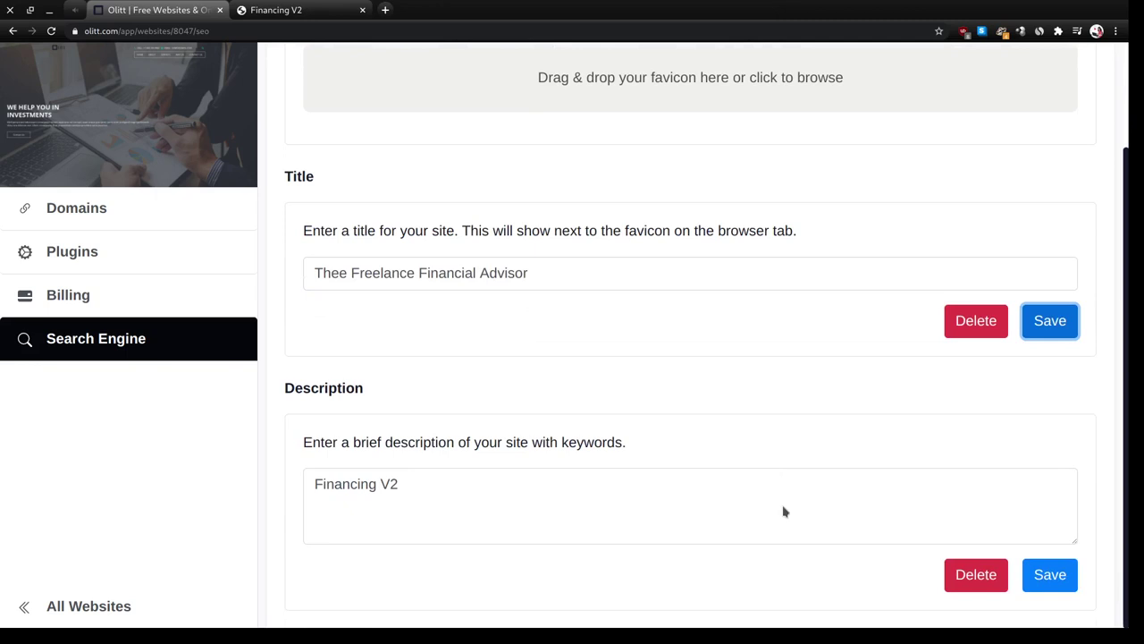
# - Overwrite the SEO description with 'A hardworking financial advisor.', correcting the typo, and save it
pyautogui.tripleClick(426, 488)
pyautogui.write('A ')
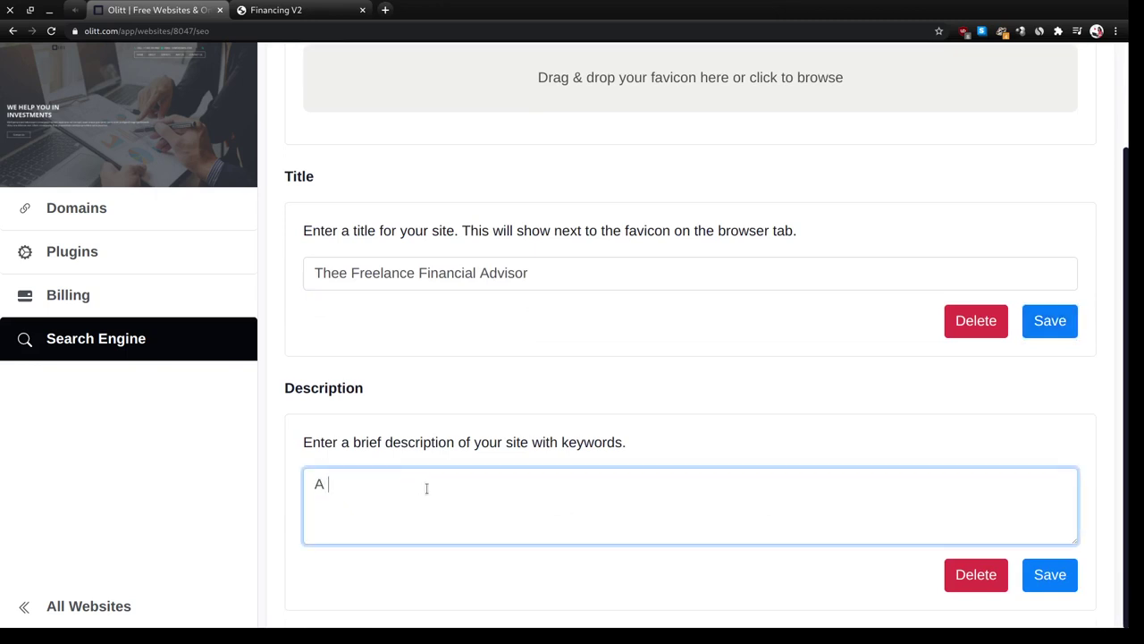
pyautogui.write('hardworking financia')
pyautogui.press('BackSpace')
pyautogui.press('BackSpace')
pyautogui.press('BackSpace')
pyautogui.write('cia')
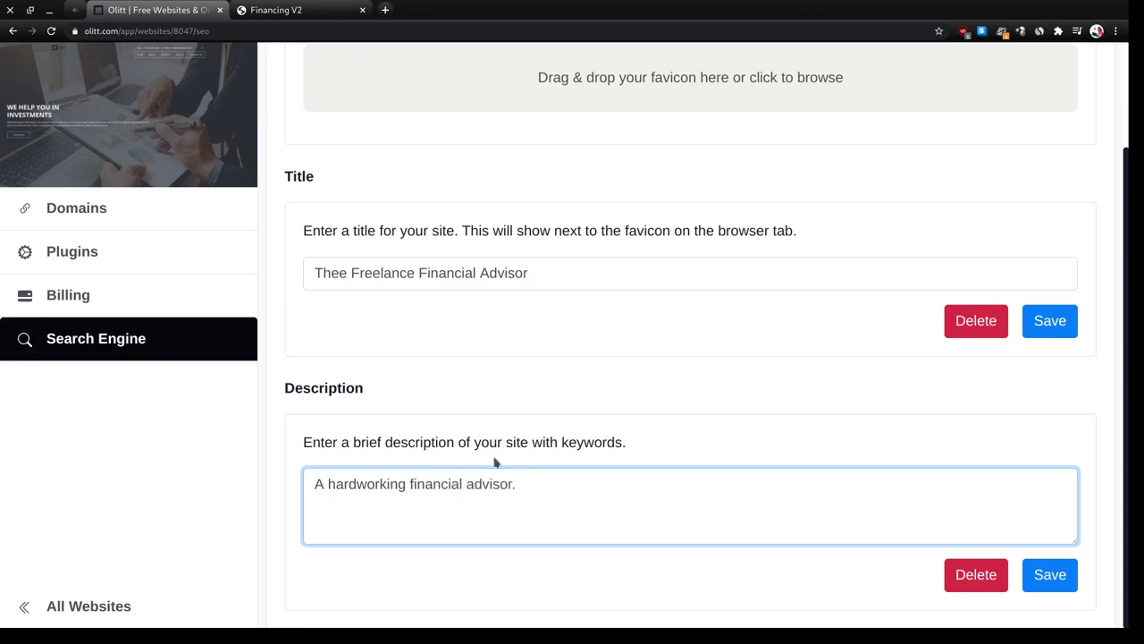
pyautogui.write('l advisor.')
pyautogui.click(1049, 574)
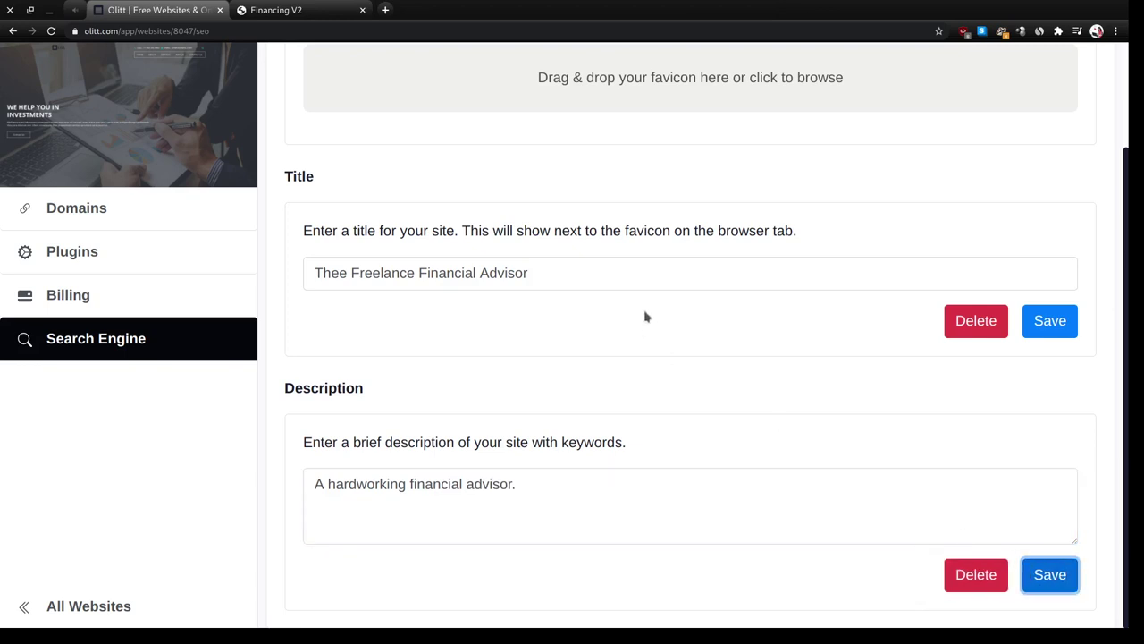
# - Reload the live Financing V2 site to show the new title, returning the dashboard to All Websites
pyautogui.click(257, 13)
pyautogui.click(51, 32)
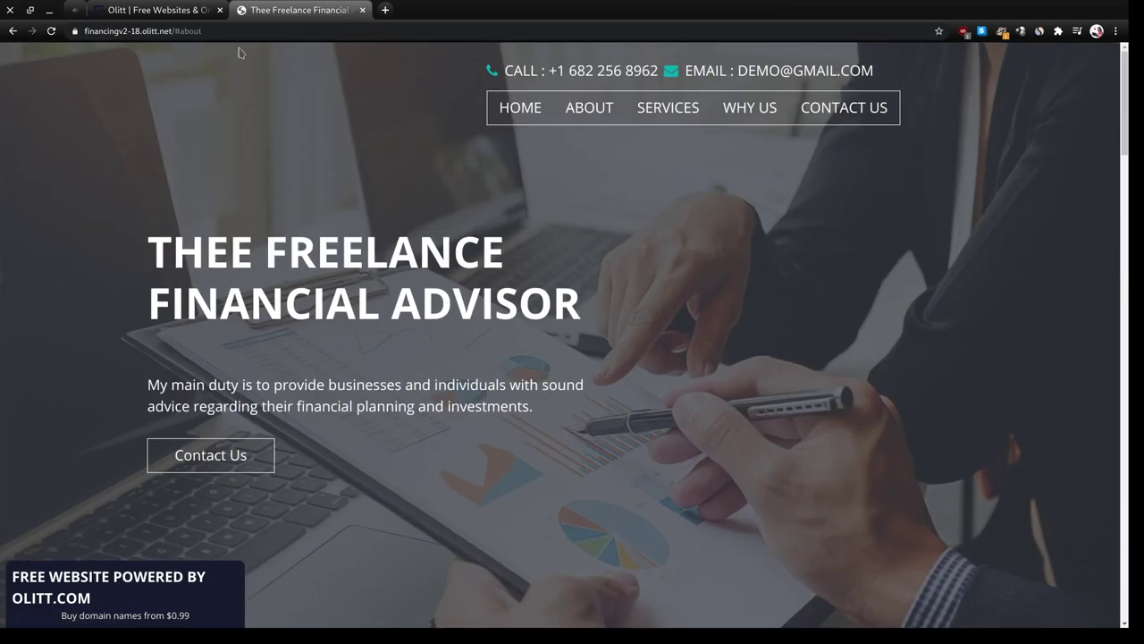
pyautogui.click(198, 14)
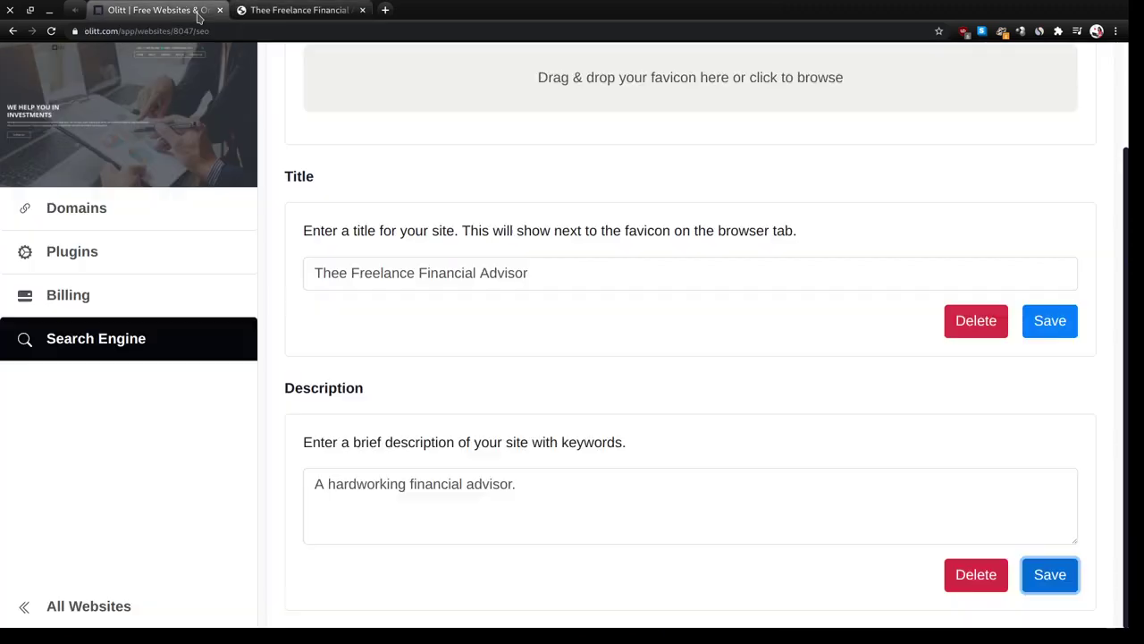
pyautogui.scroll(2, 316, 248)
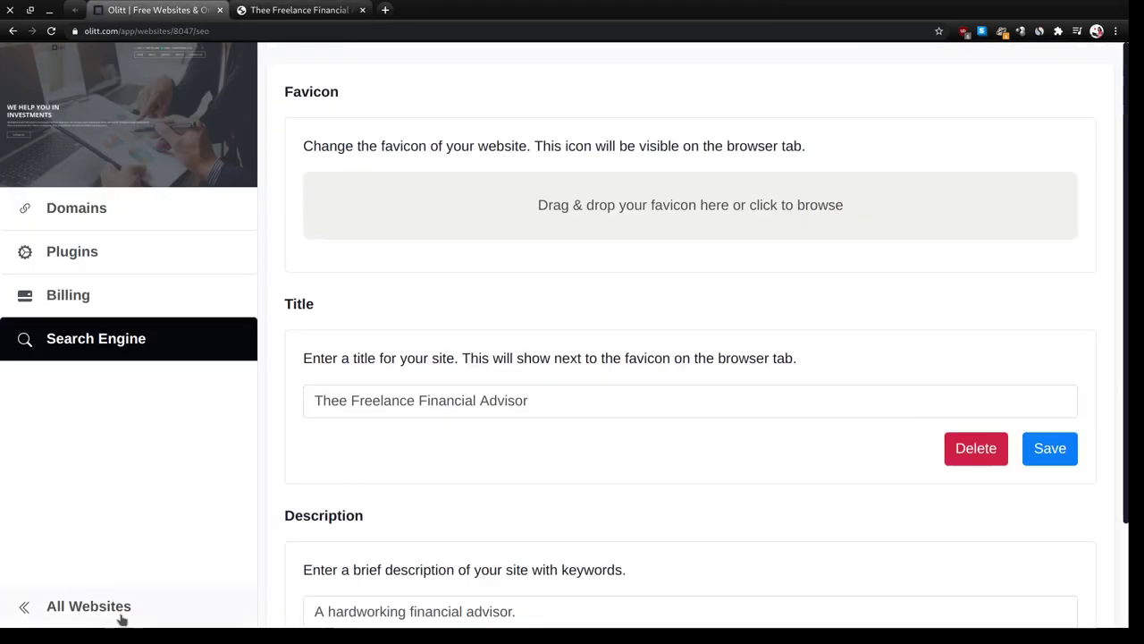
pyautogui.click(88, 607)
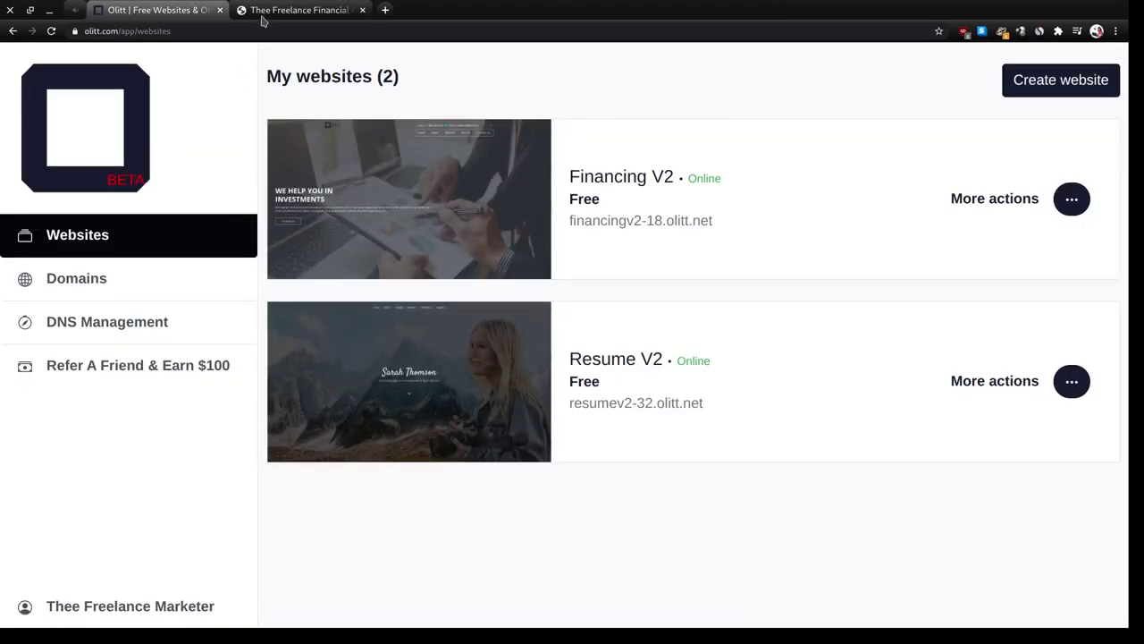
pyautogui.click(259, 11)
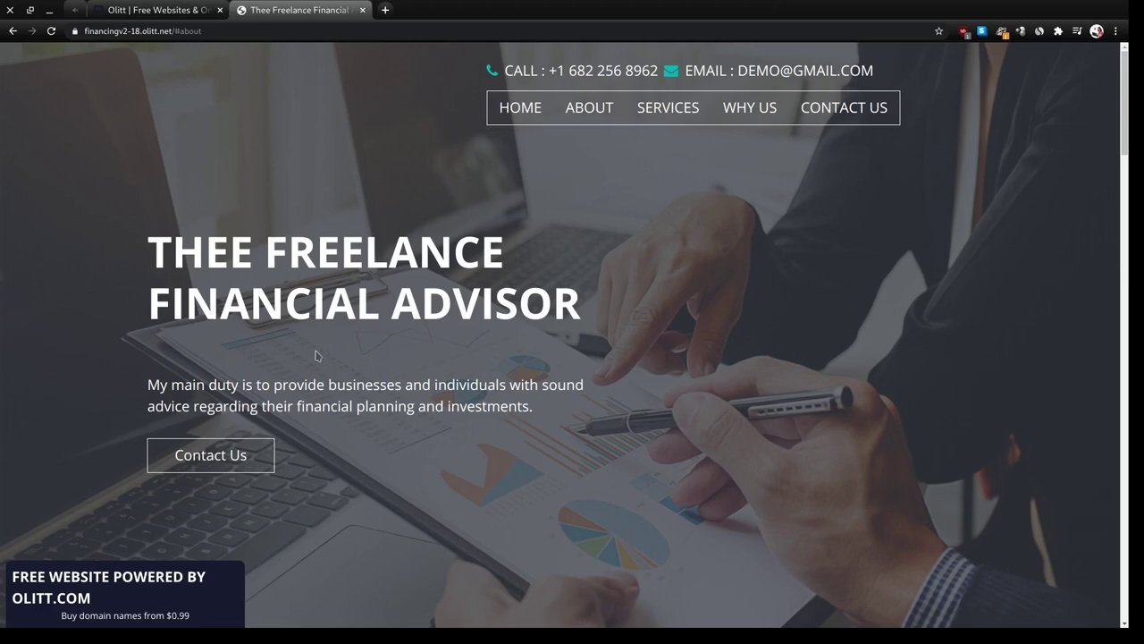
pyautogui.scroll(-1, 345, 303)
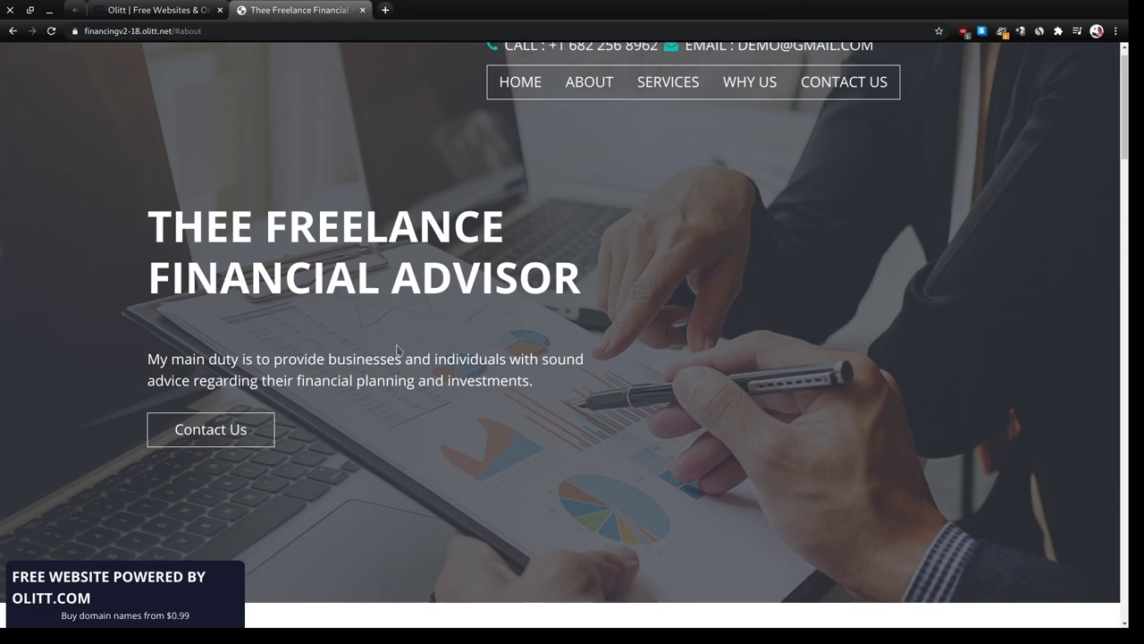
pyautogui.doubleClick(433, 361)
pyautogui.scroll(1, 899, 270)
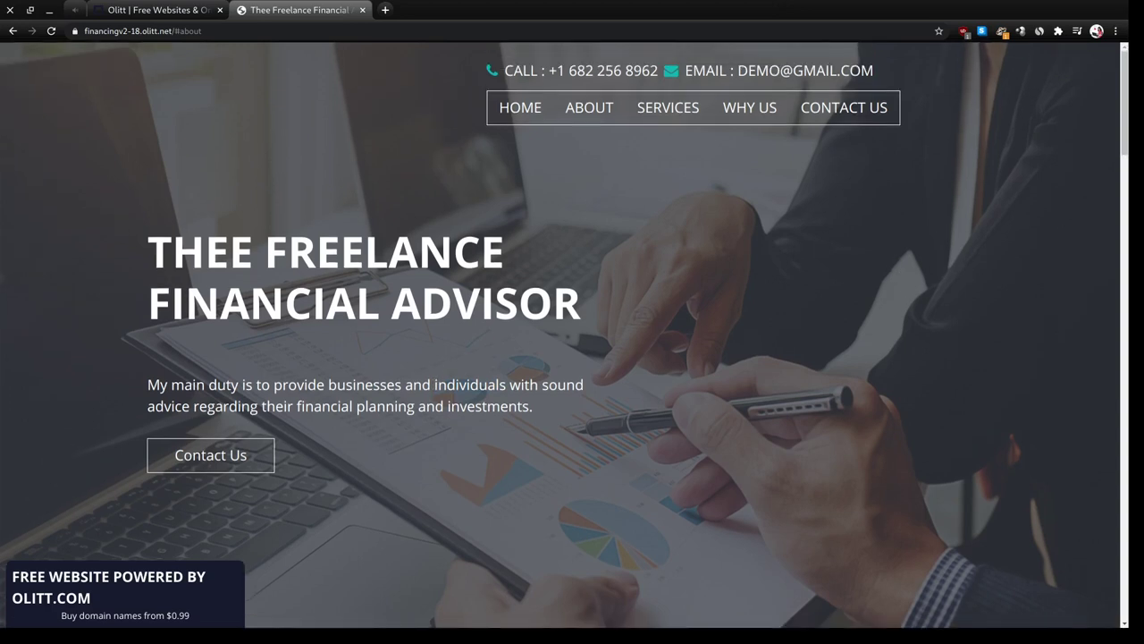